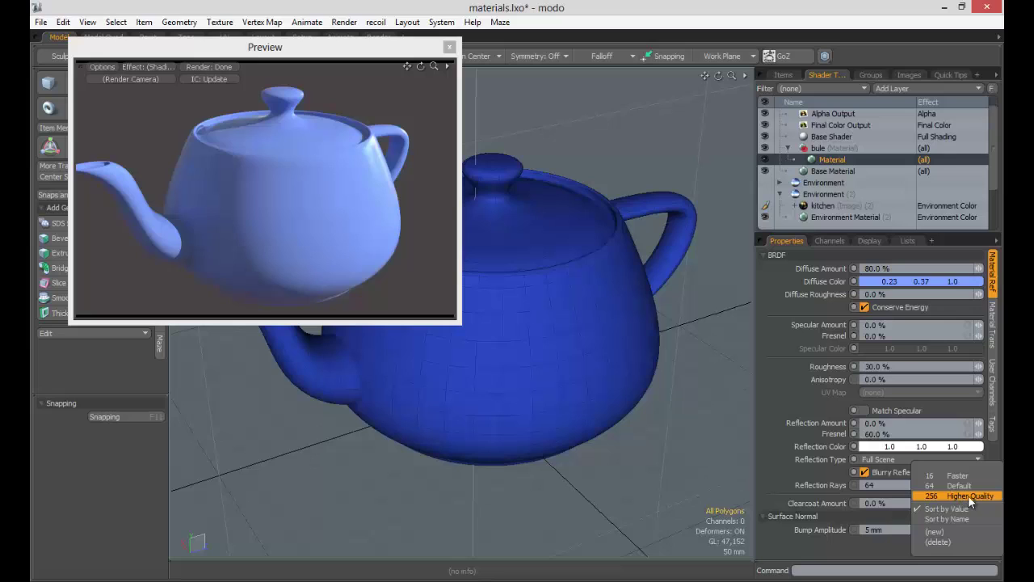
Set the teapot material's reflection rays to 128.
key("BackSpace")
key("BackSpace")
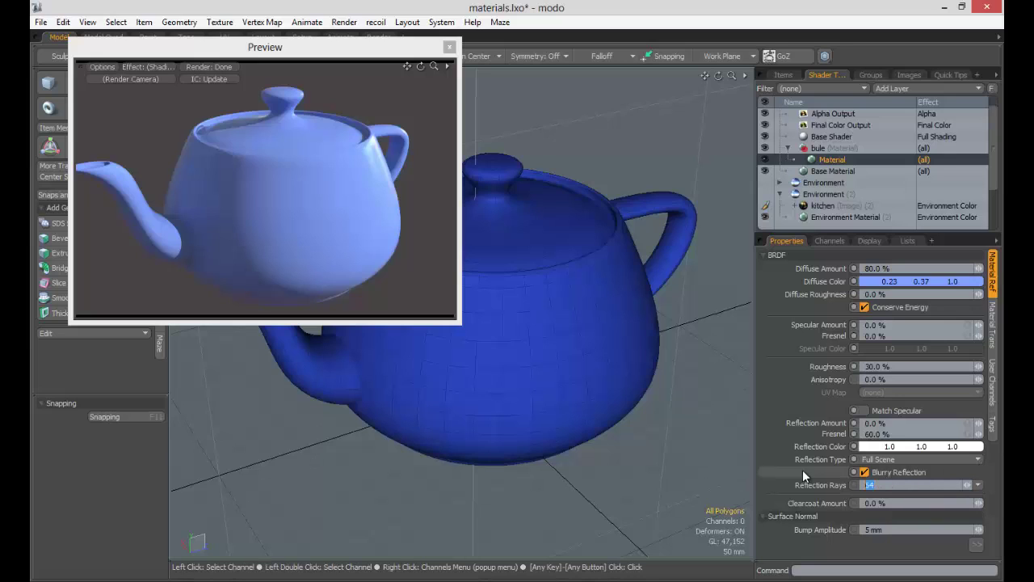
type("128")
key("Tab")
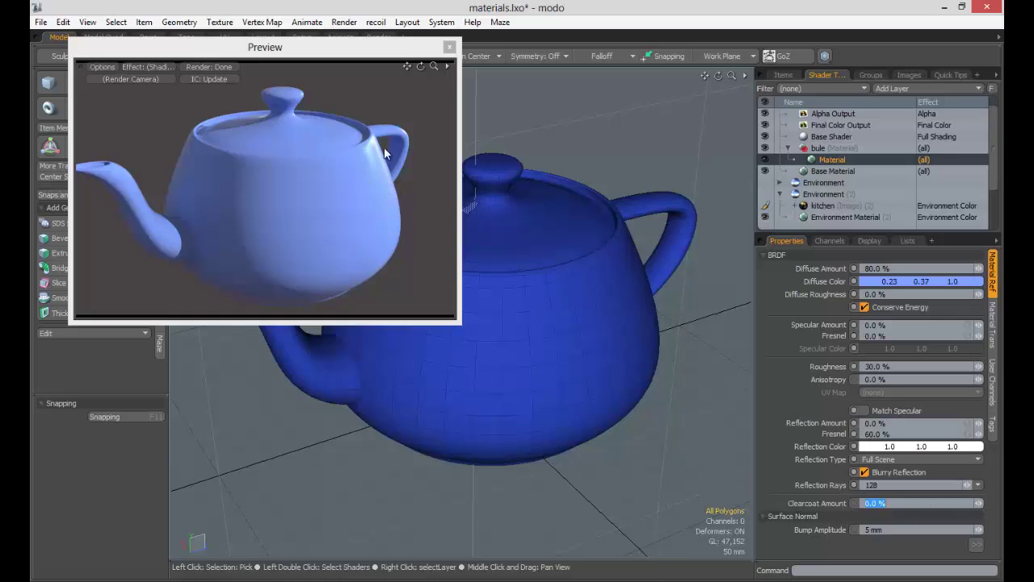
left_click(833, 483)
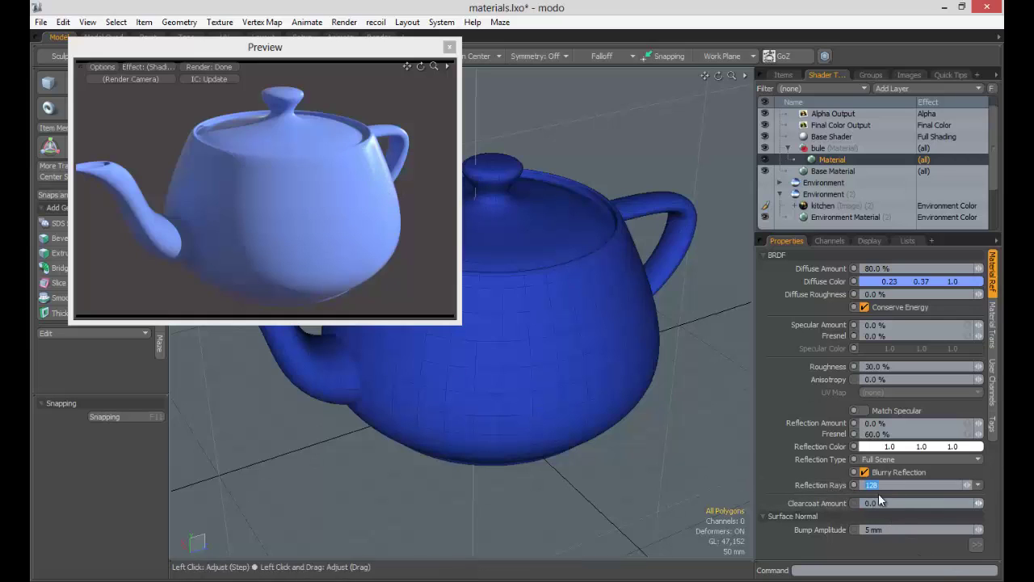
Set the material's reflection Fresnel to 0% and its reflection amount to 30%.
left_click(836, 434)
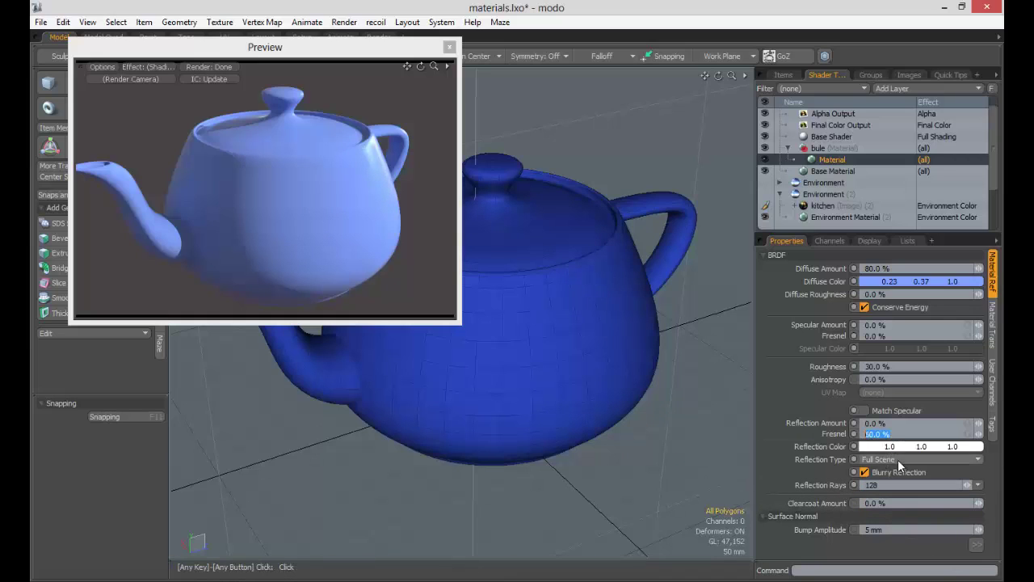
type("0")
key("Return")
left_click(803, 421)
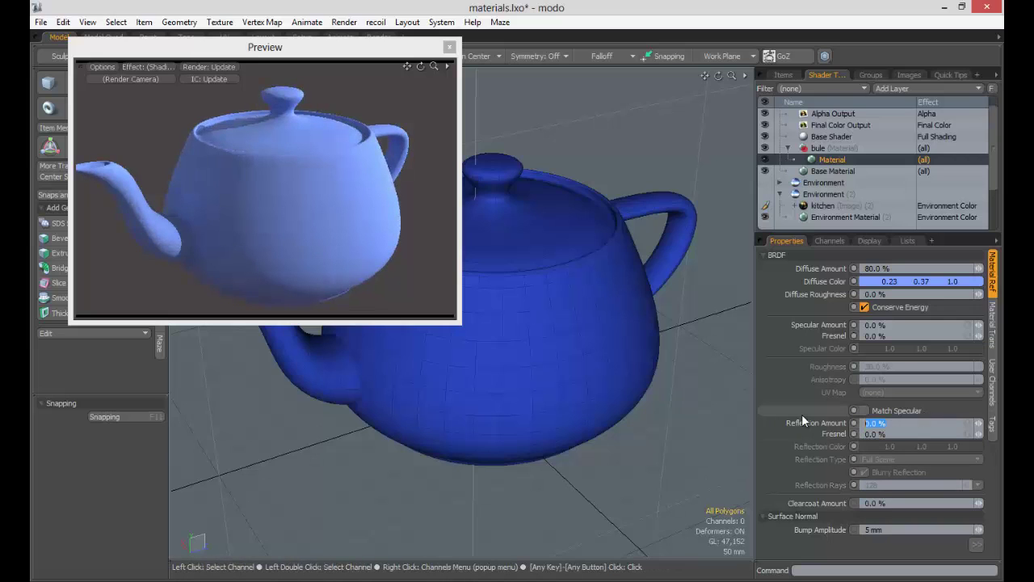
type("30")
key("Tab")
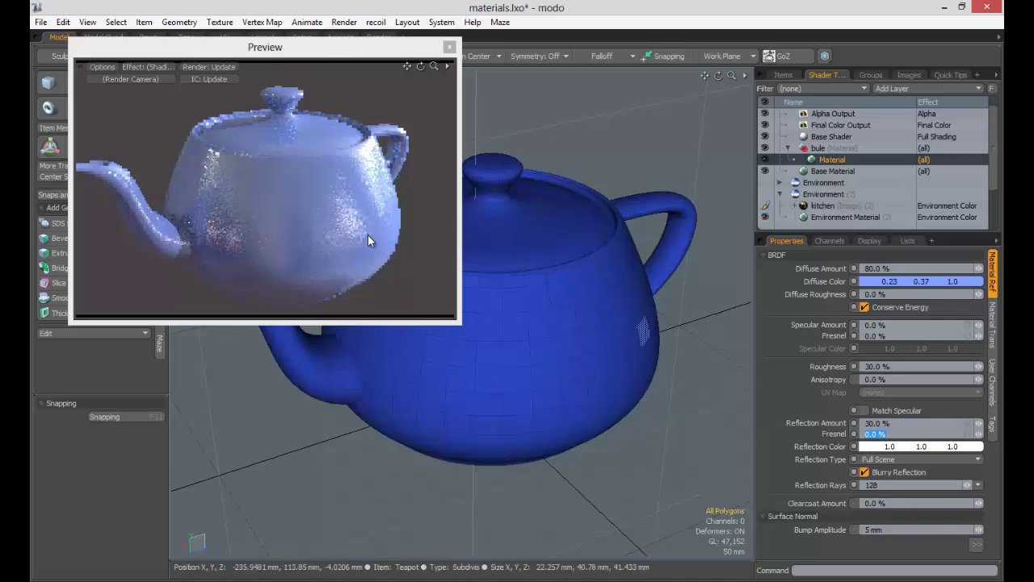
Try a material roughness of 50%, followed by 0%, to compare blurry and sharp reflections in the preview.
left_click(905, 368)
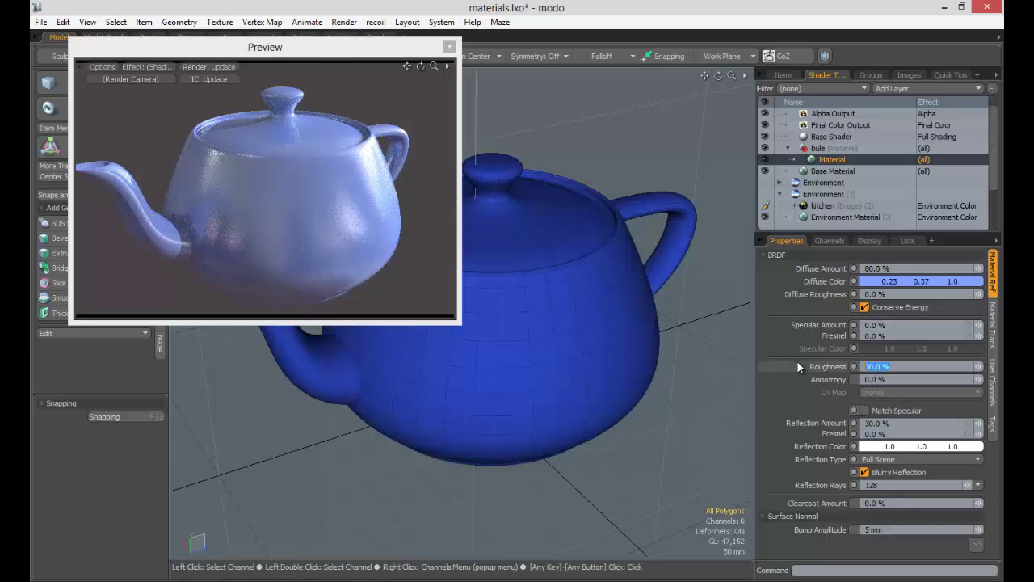
type("50")
key("Tab")
left_click(885, 369)
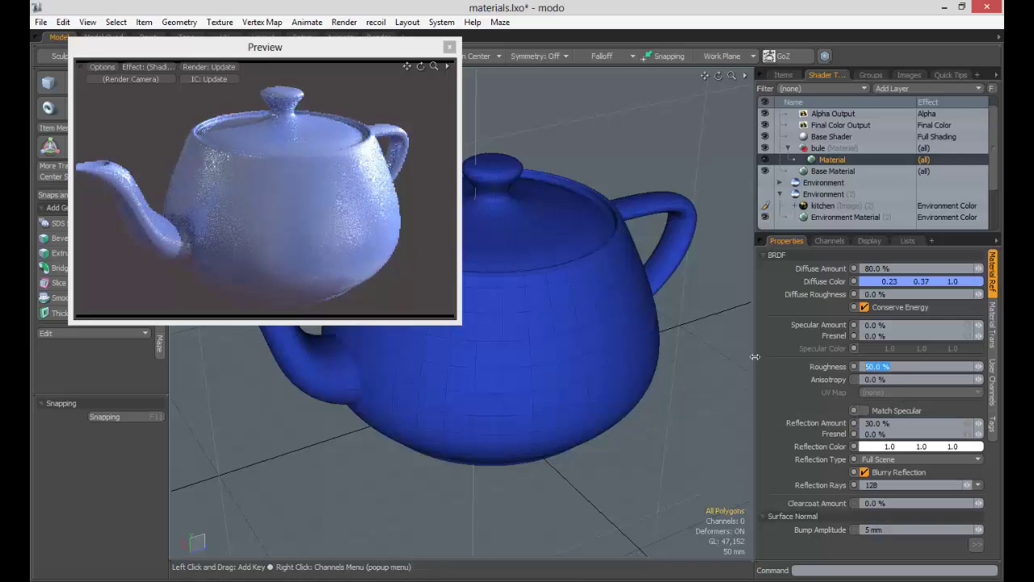
type("0")
key("Tab")
Raise the material's reflection amount to 50%.
left_click(894, 422)
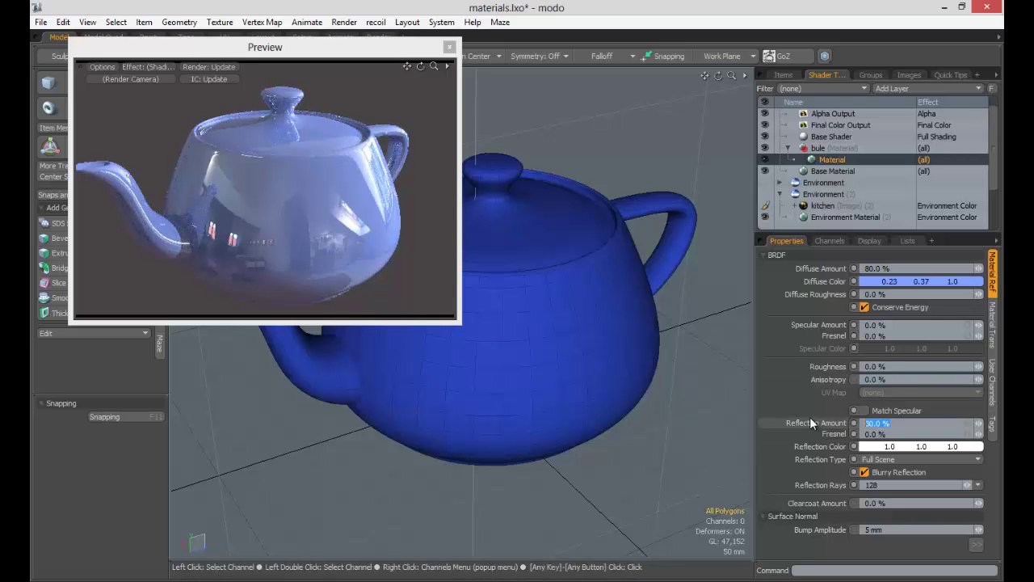
type("50")
key("Tab")
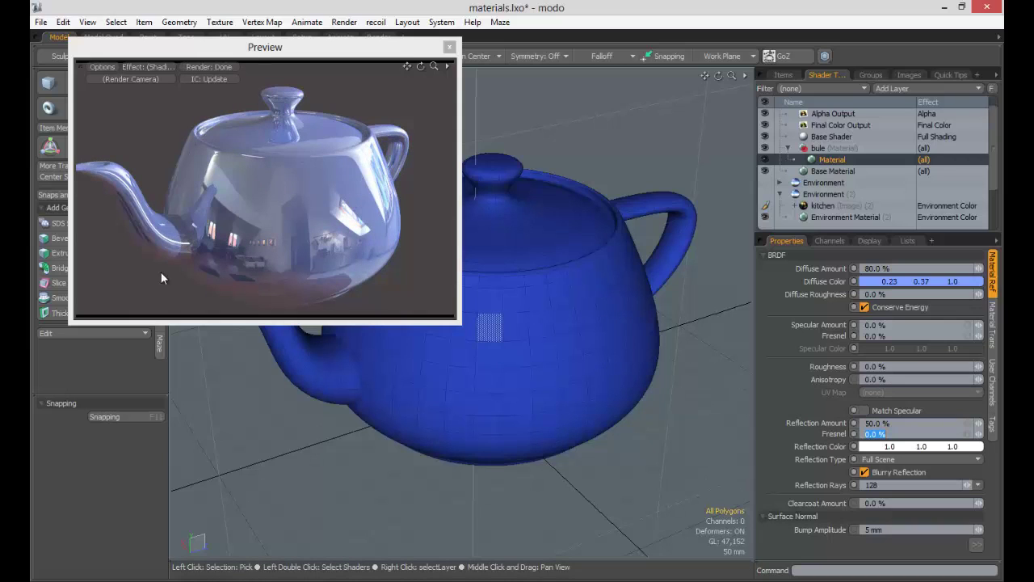
Choose the 16-ray Faster preset for the reflection rays and set the material's roughness to 70%.
left_click(978, 485)
left_click(967, 478)
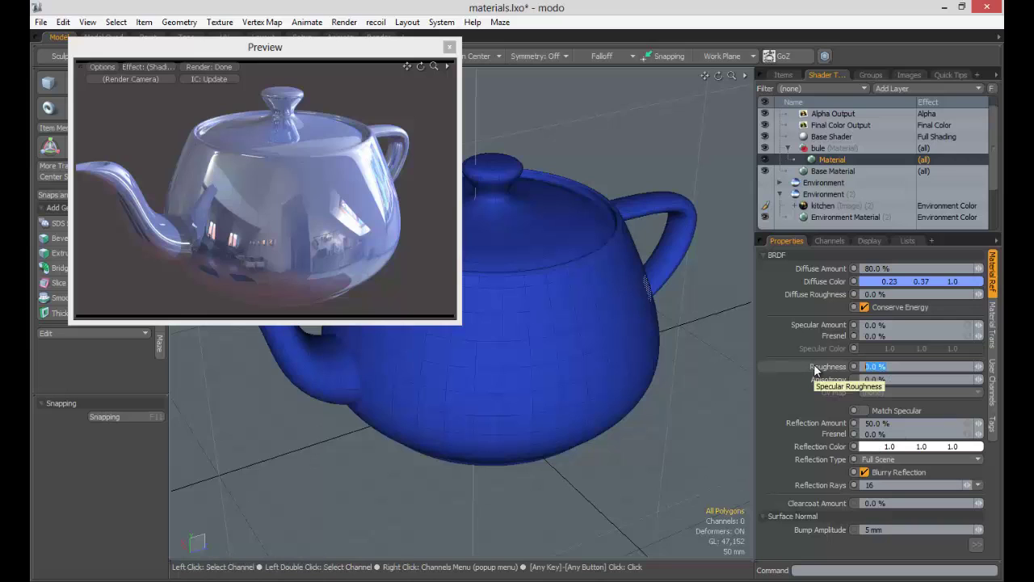
type("70")
key("Tab")
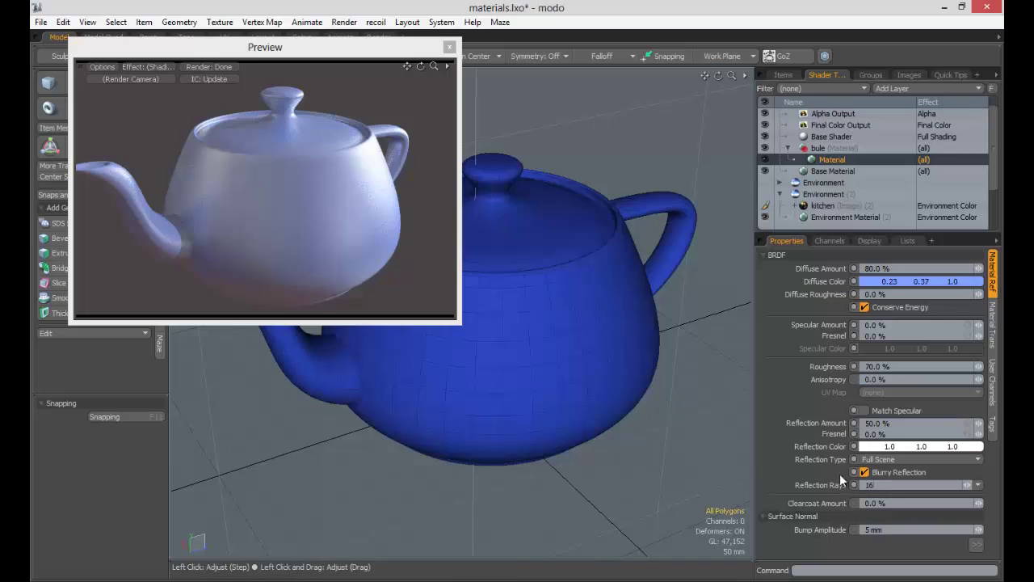
Try 128 reflection rays on the rough material and undo that change.
type("128")
key("Tab")
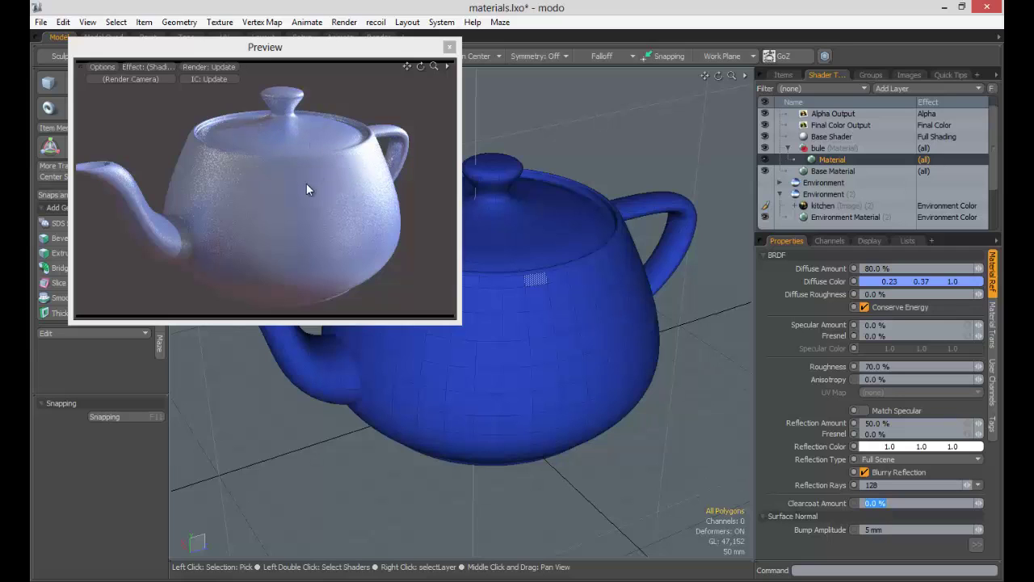
key("ctrl+z")
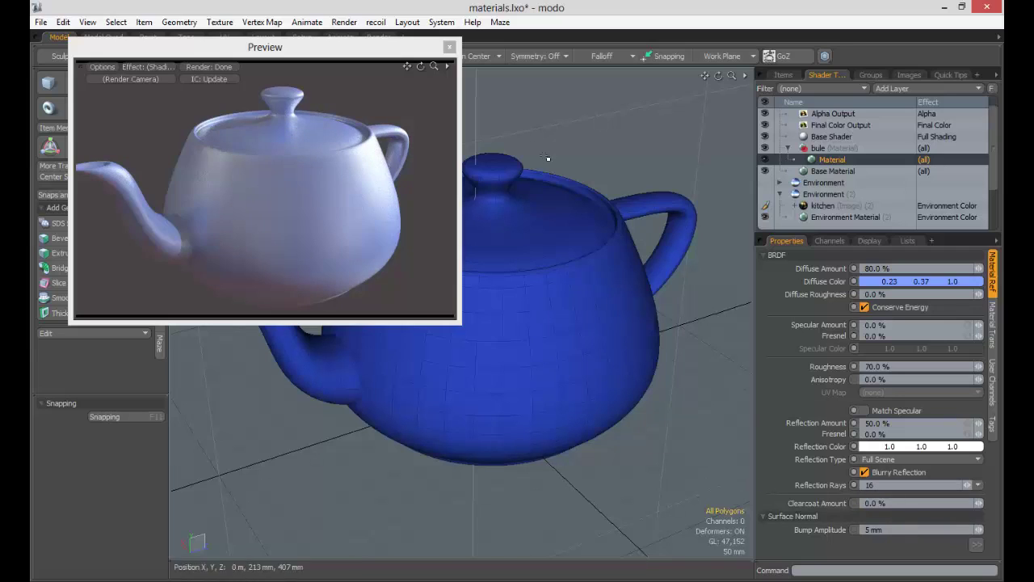
Close the preview and render the teapot with 16 reflection rays, checking the surface grain at 200% zoom before closing the render window.
left_click(449, 47)
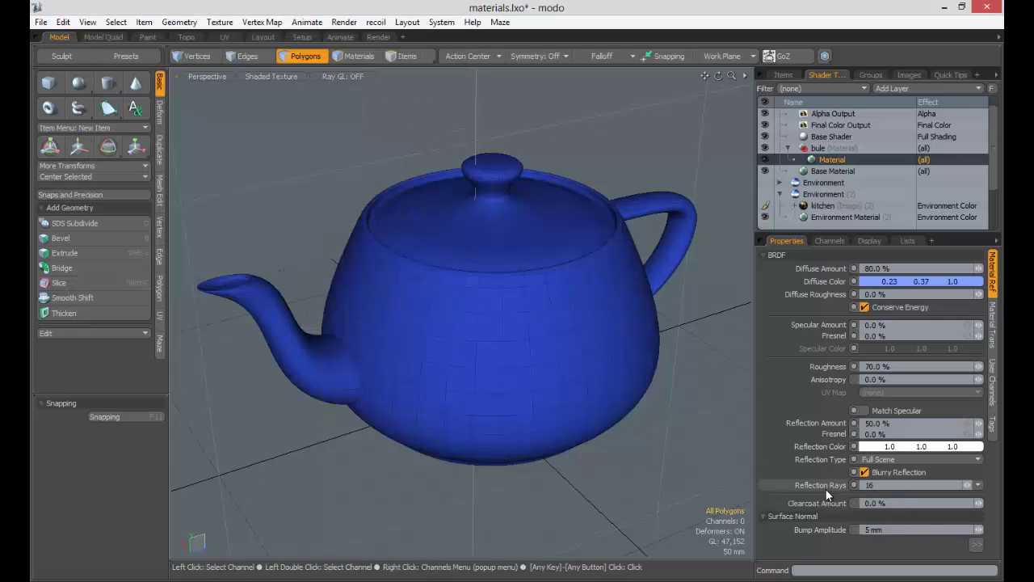
left_click(345, 23)
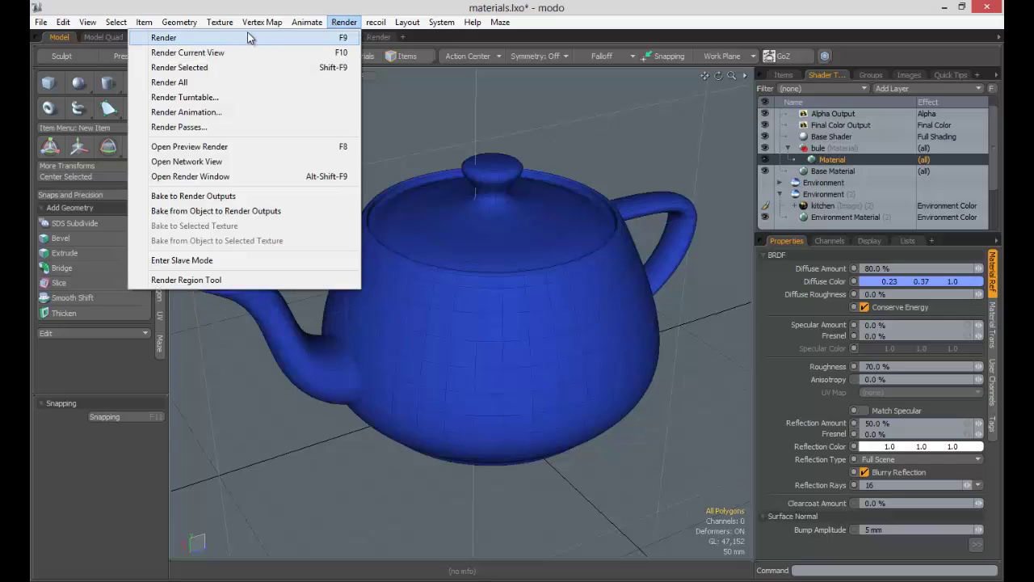
left_click(247, 37)
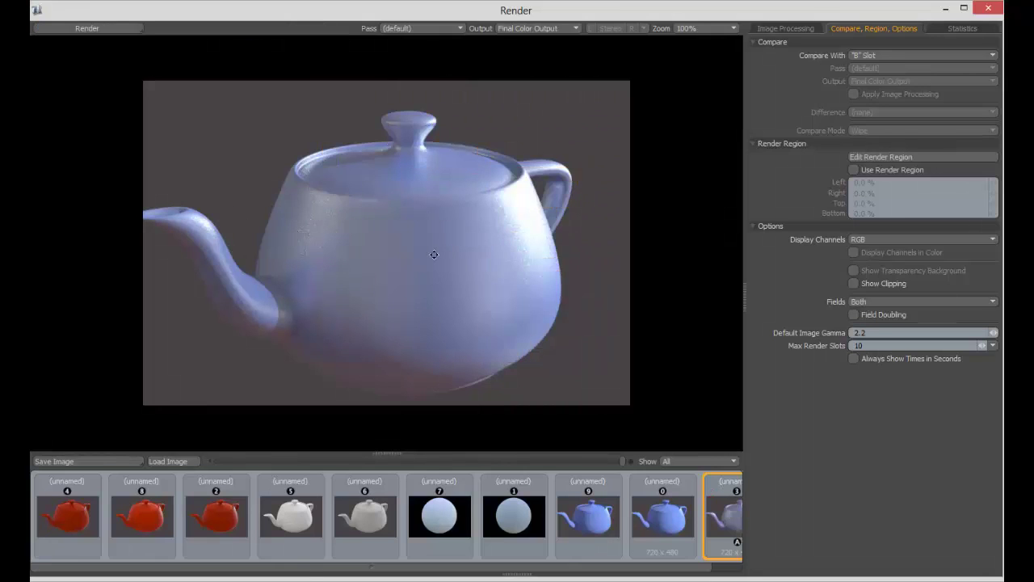
scroll(434, 255, "up", 2)
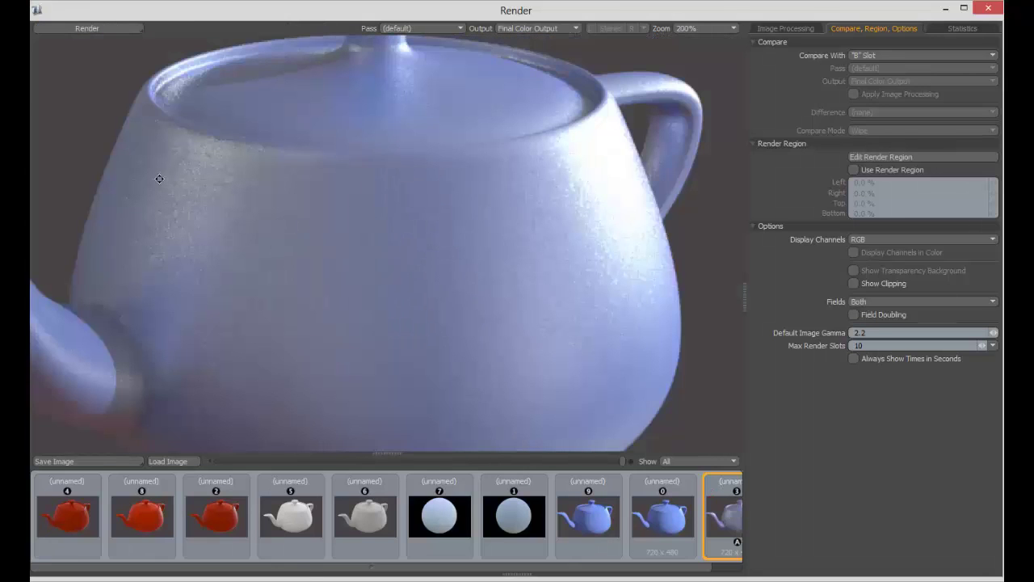
scroll(159, 178, "down", 2)
left_click(988, 8)
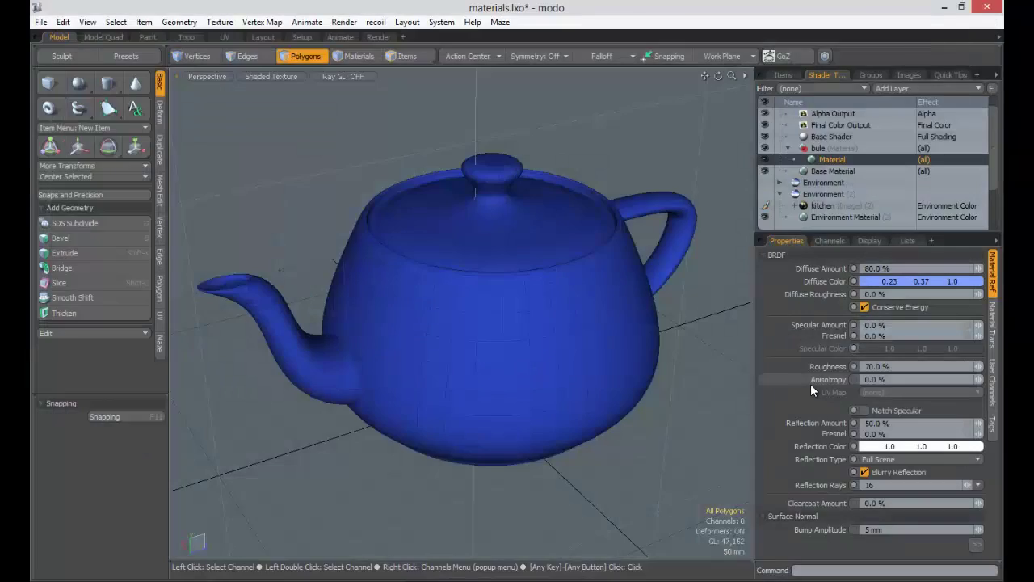
Choose the 256-ray Higher Quality preset for the material's reflection rays and render the scene again.
left_click(977, 484)
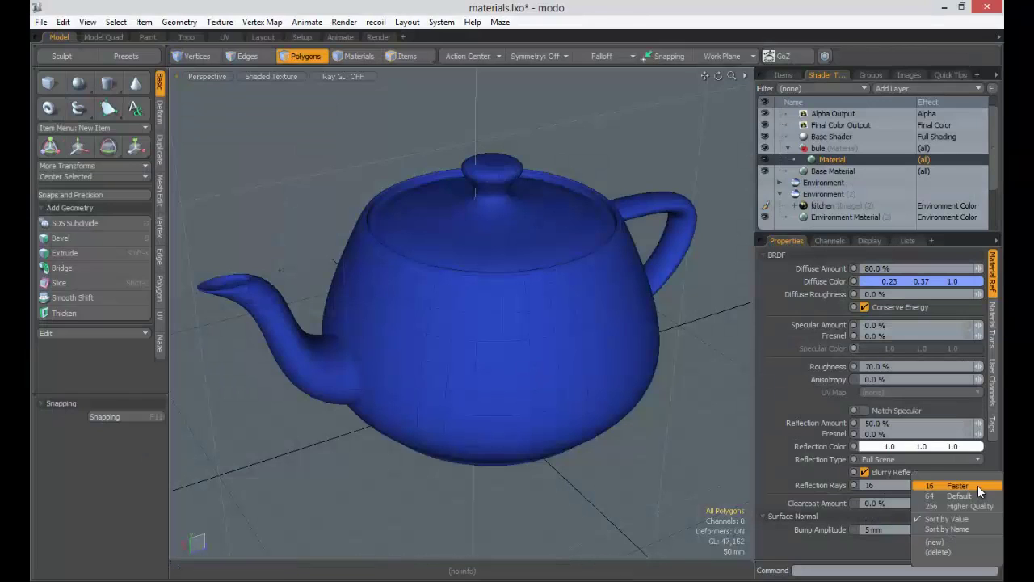
left_click(953, 507)
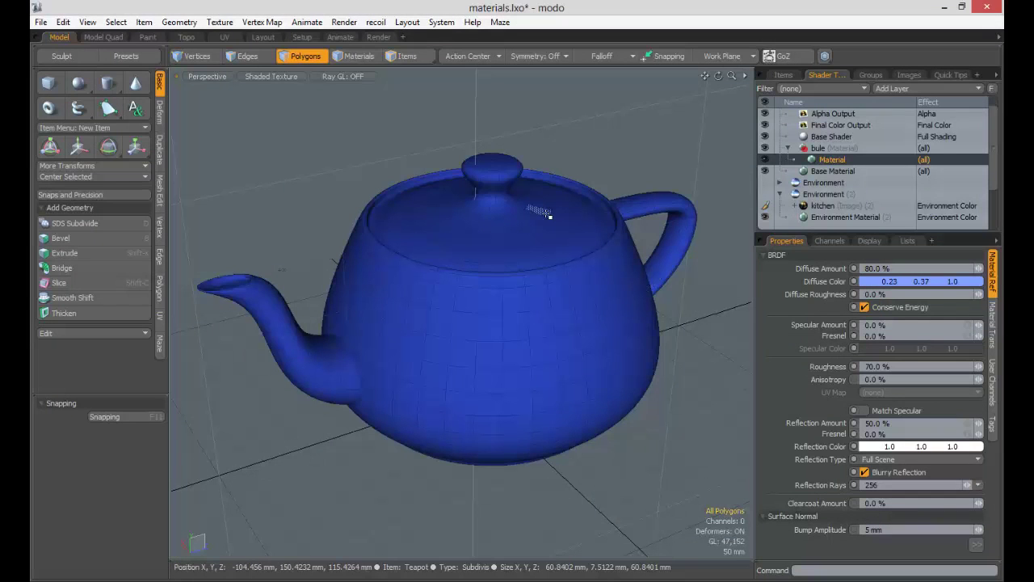
left_click(350, 24)
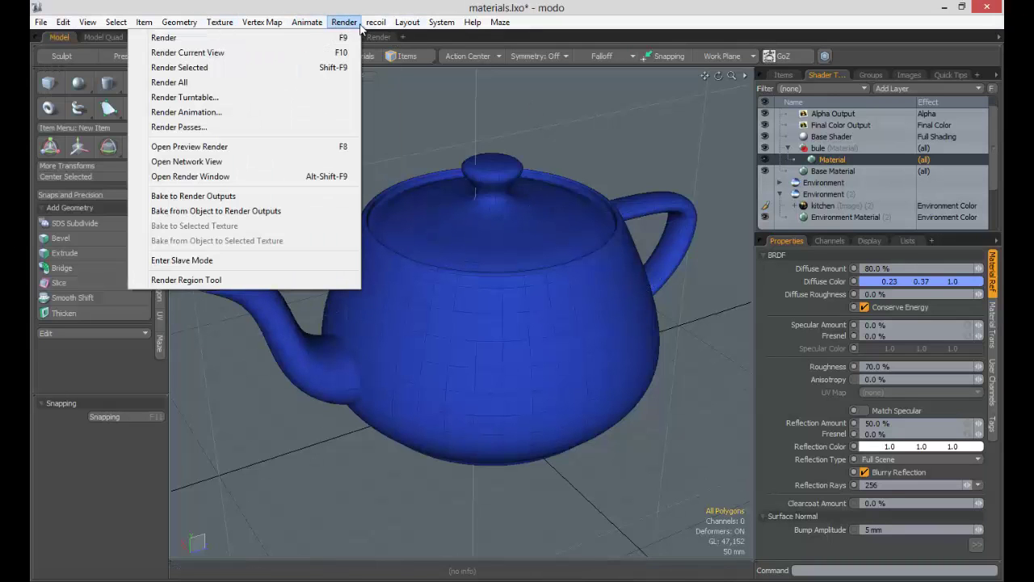
left_click(329, 38)
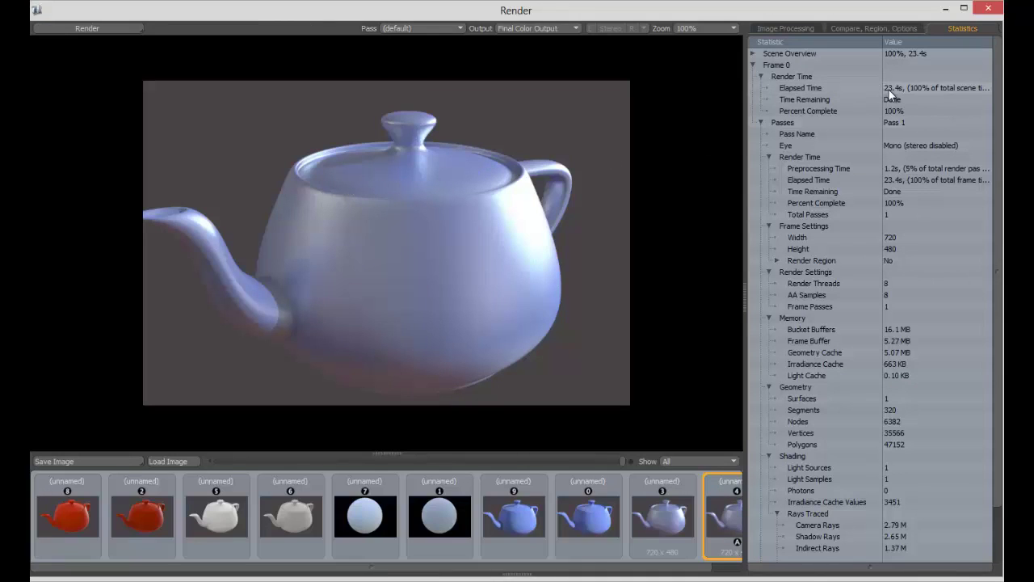
Compare the surface grain and elapsed render times of the last two teapot renders, and close the render window.
left_click(670, 522)
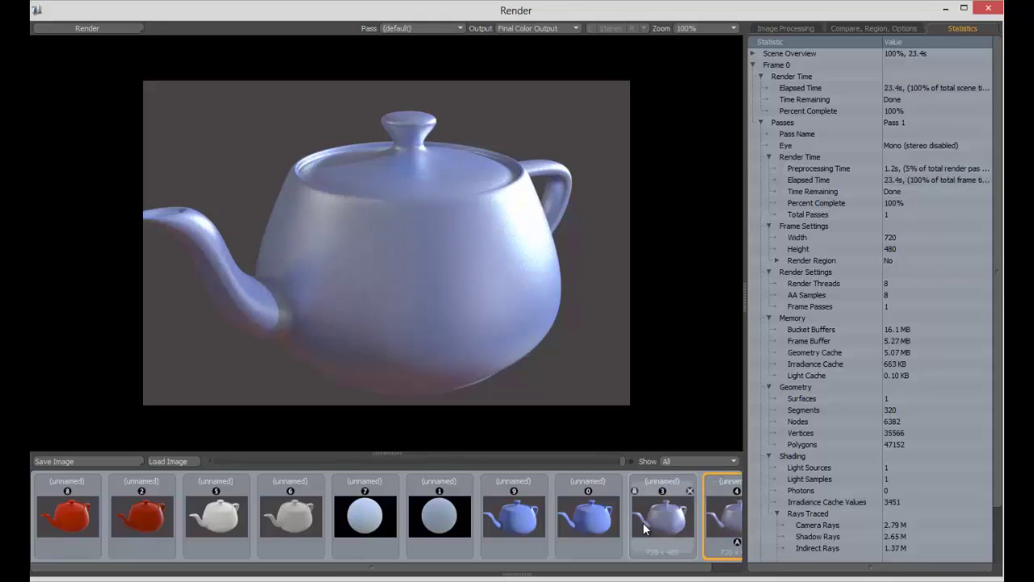
left_click(717, 521)
left_click(681, 524)
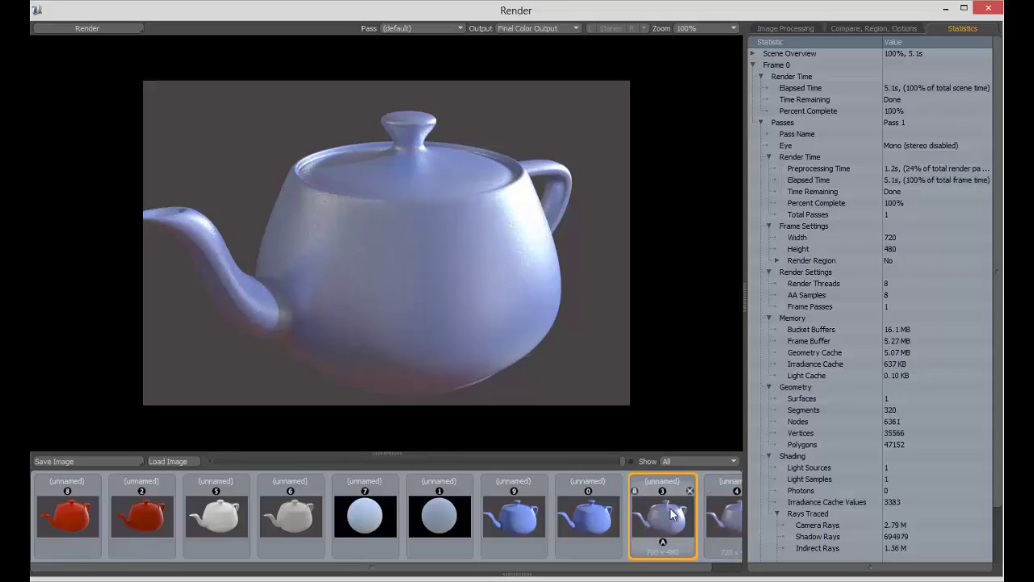
left_click(714, 519)
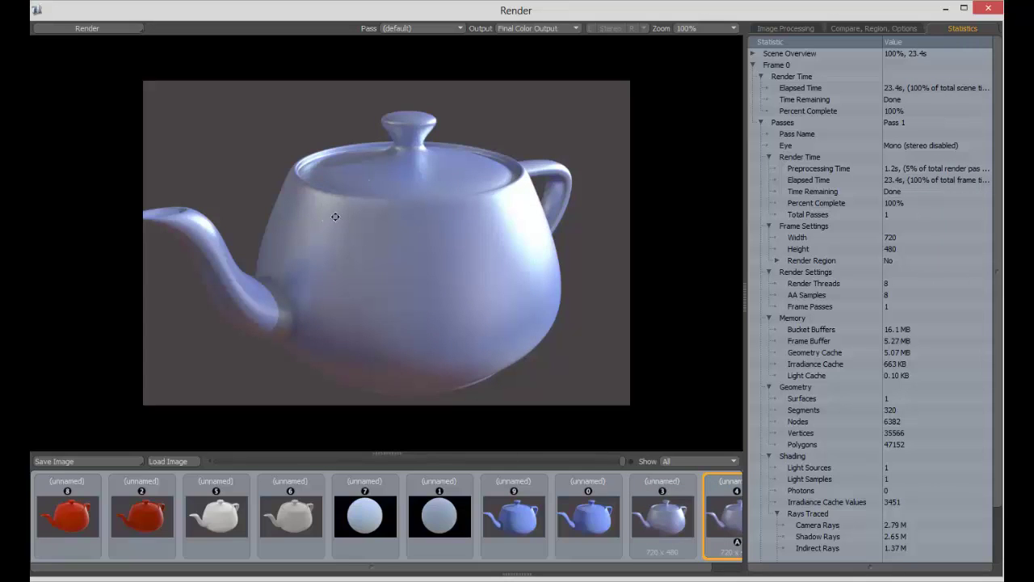
left_click(672, 520)
left_click(662, 520)
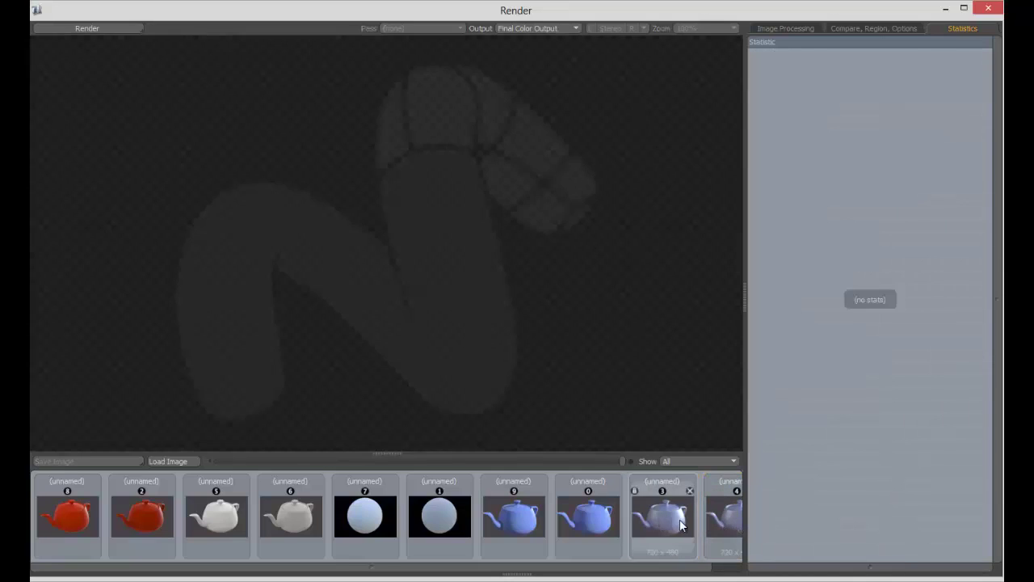
left_click(718, 519)
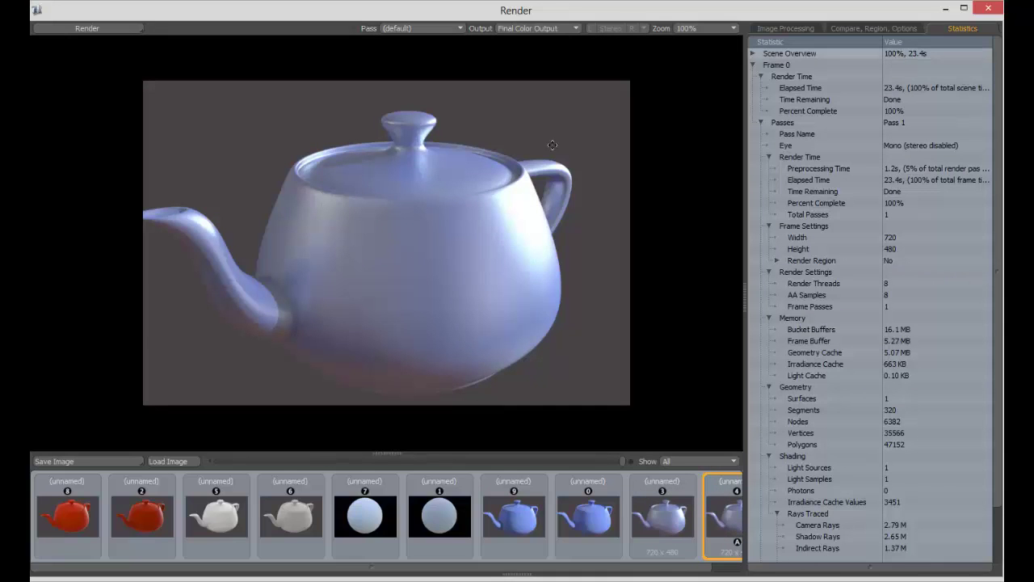
left_click(989, 10)
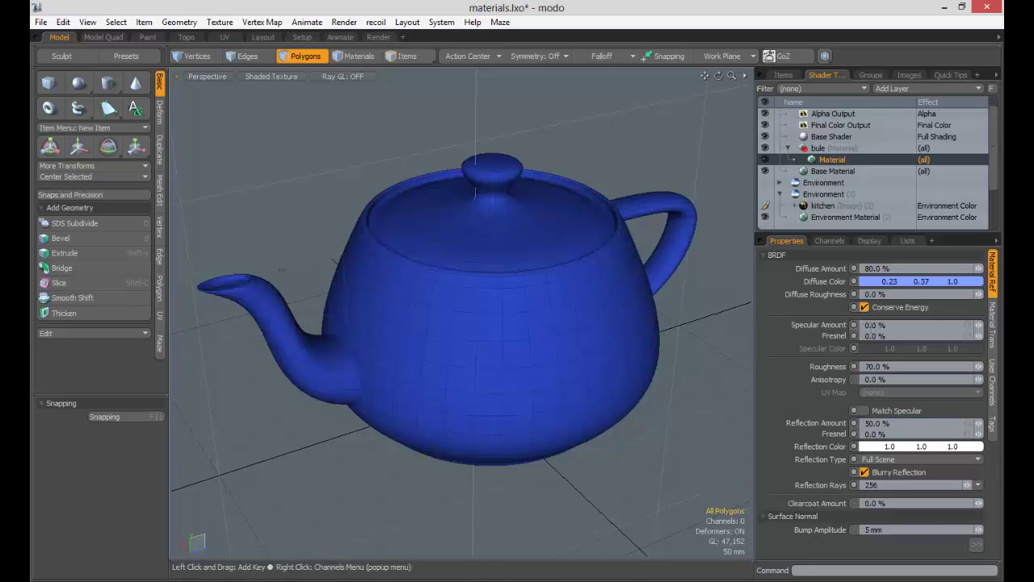
Set the material's specular amount to 20% and enable Match Specular, trying to edit the reflection amount while it is matched.
left_click(892, 326)
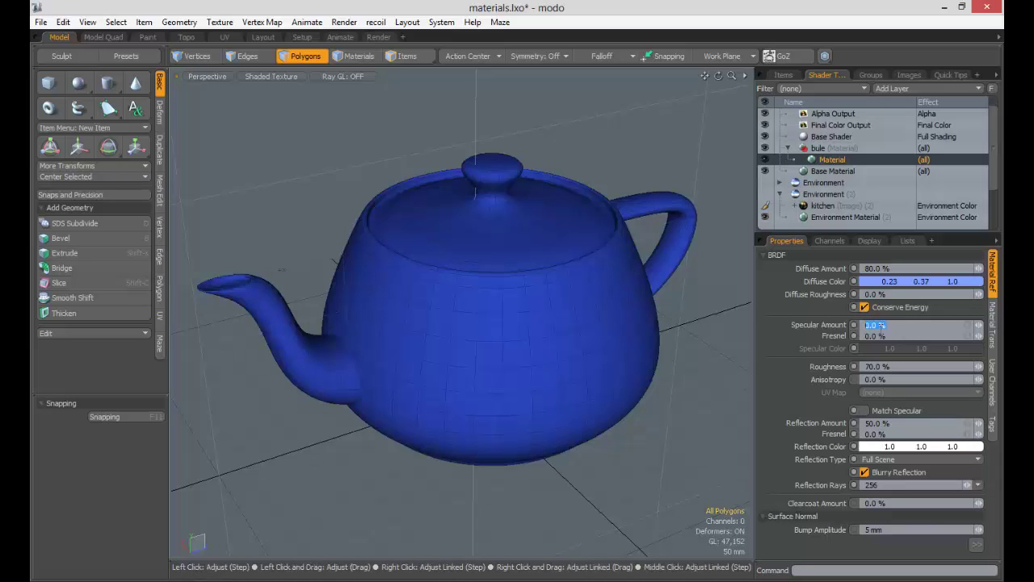
type("20")
key("Tab")
left_click(863, 410)
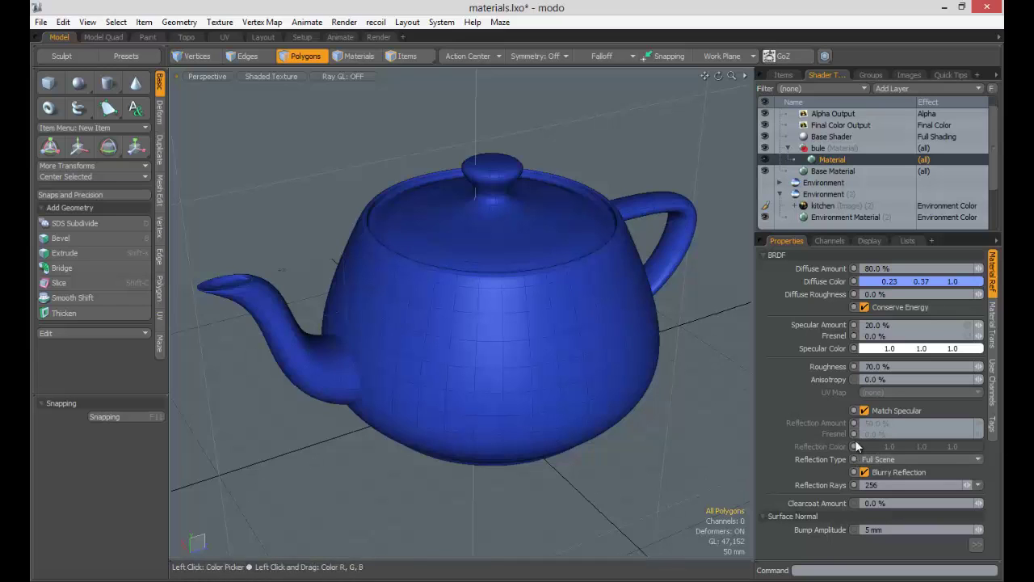
left_click(890, 424)
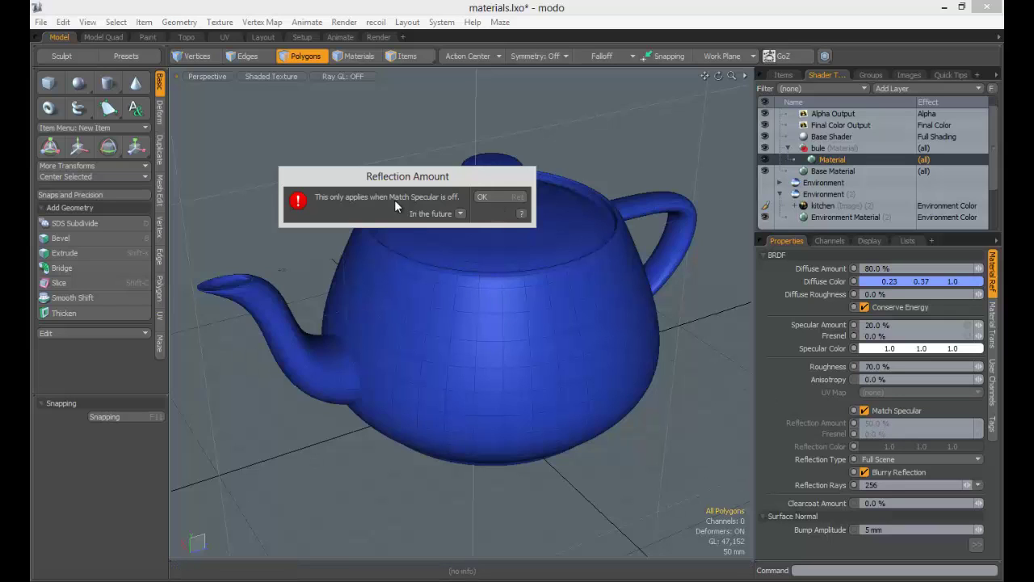
left_click(488, 197)
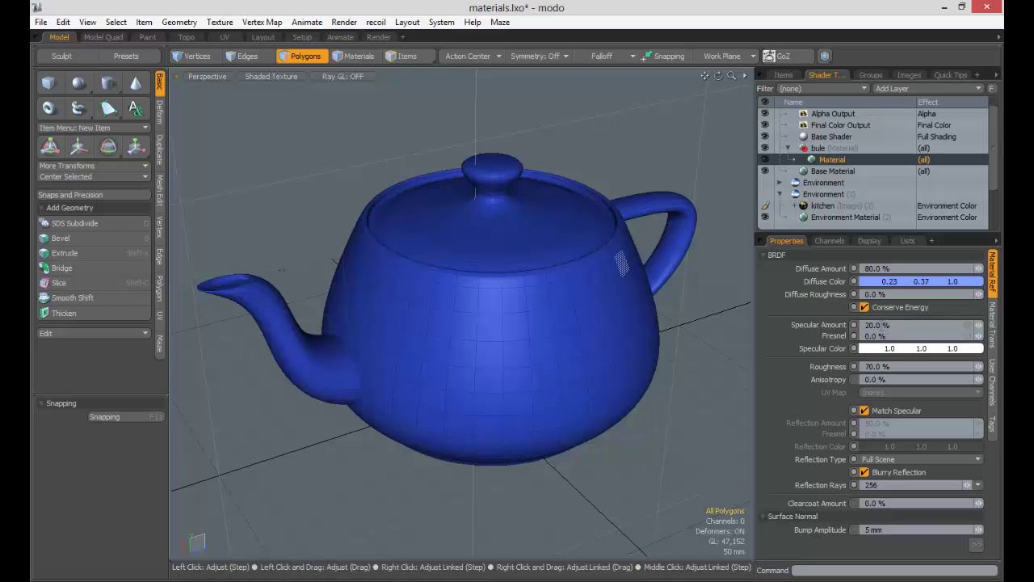
Open the render preview, turn off Match Specular on the teapot material and set its reflection amount to 0%.
key("F8")
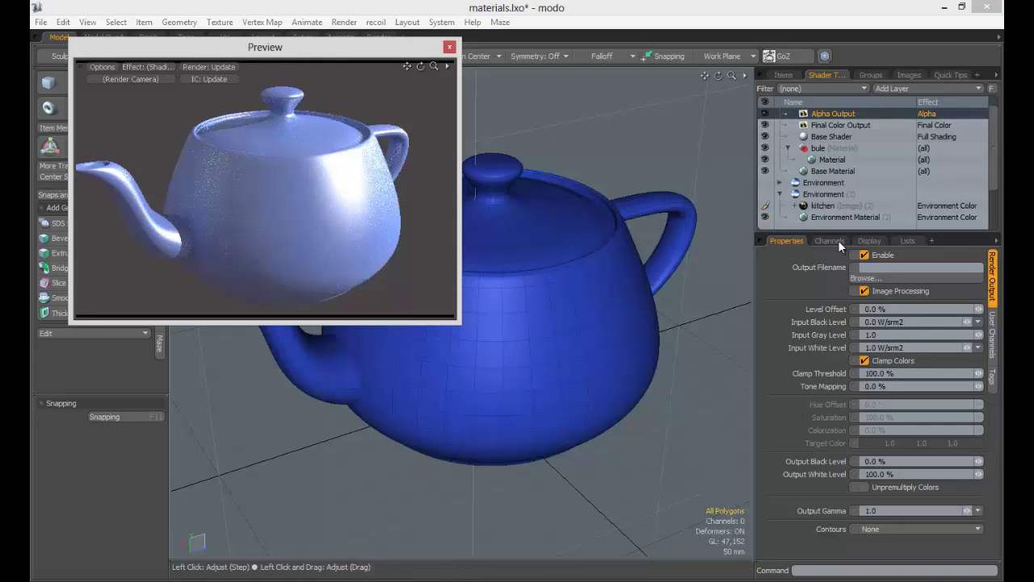
left_click(831, 162)
left_click(865, 411)
left_click(877, 423)
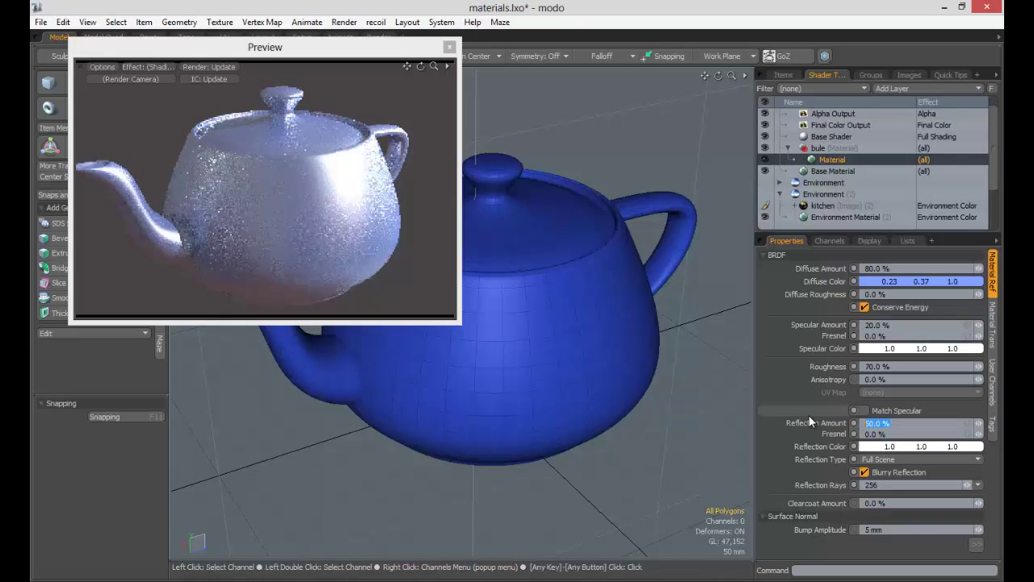
type("0")
key("Tab")
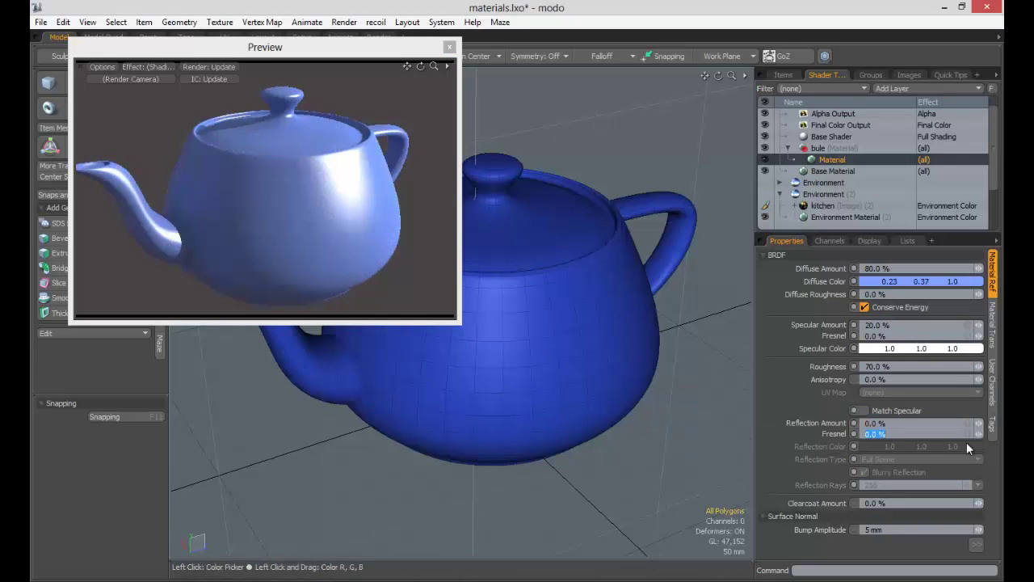
Set the material's specular amount and specular Fresnel to 0%.
left_click(880, 324)
type("0")
key("Tab")
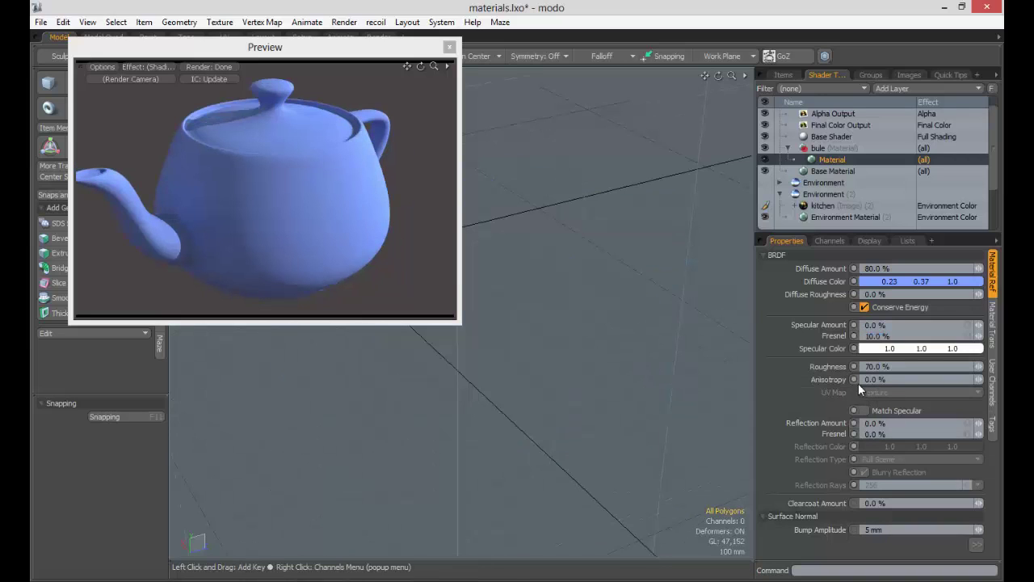
left_click(895, 333)
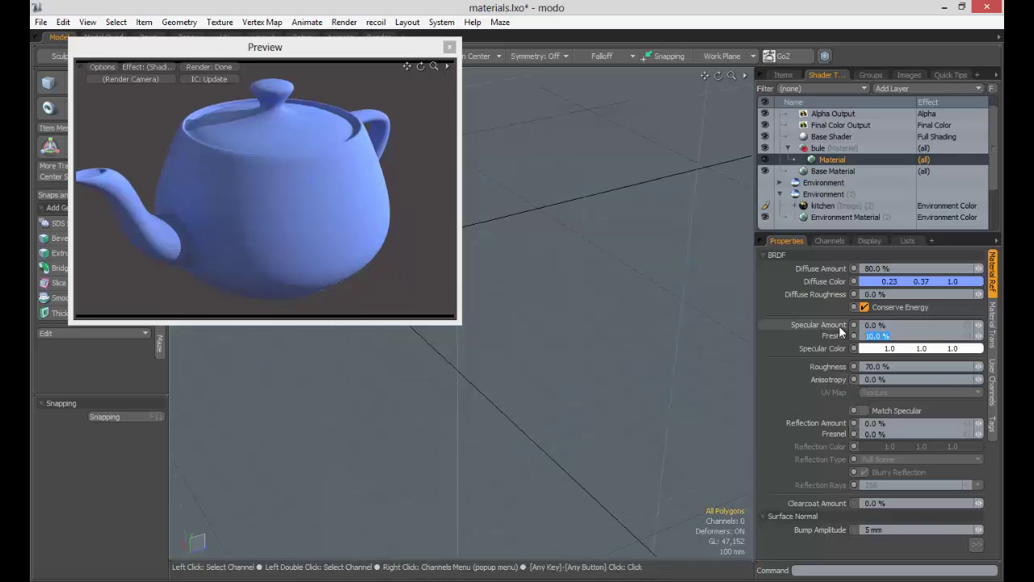
Set both the specular amount and the reflection amount of the material to 30%.
left_click(888, 324)
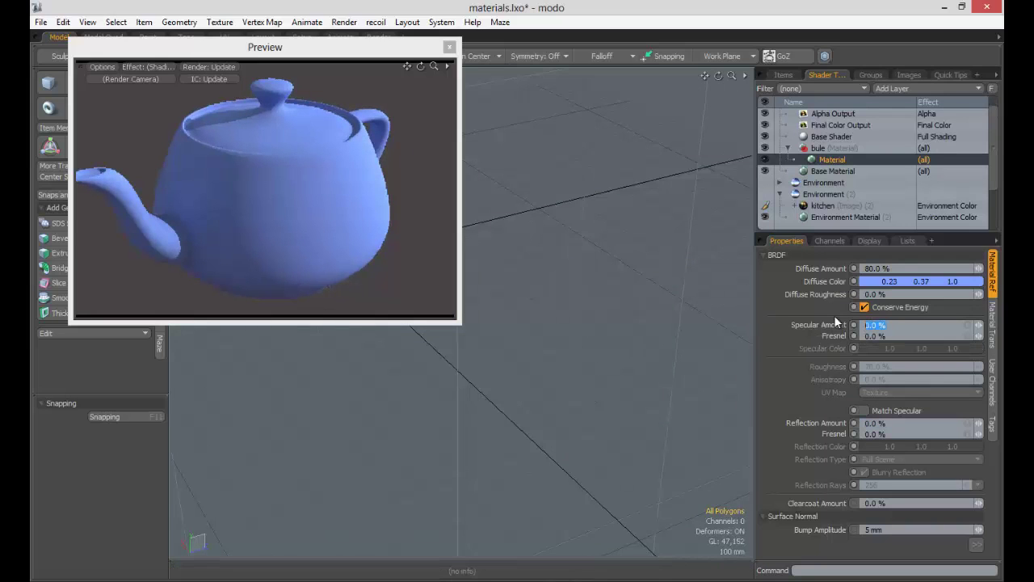
type("30")
key("Return")
key("Tab")
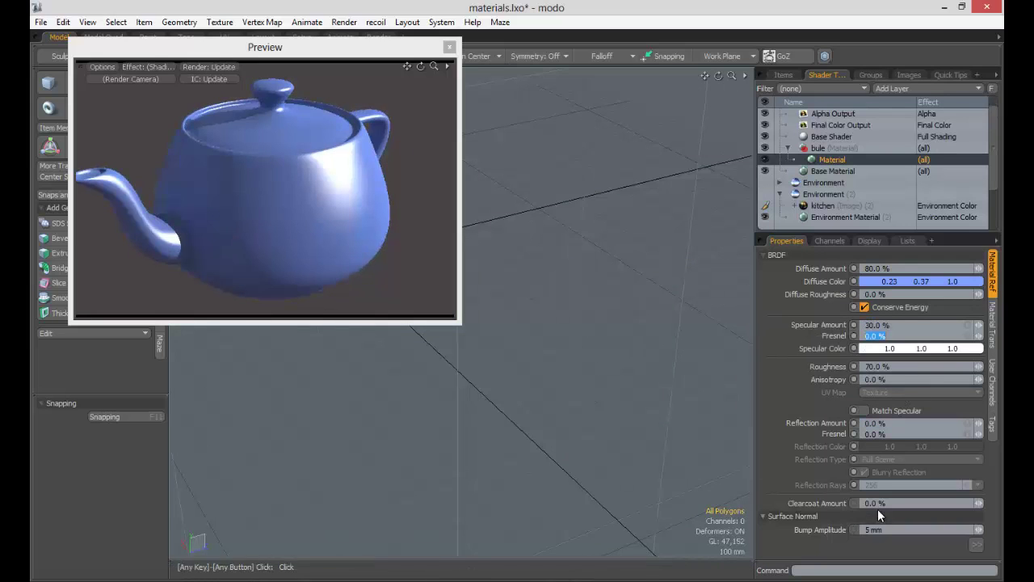
left_click(878, 425)
type("30")
key("Tab")
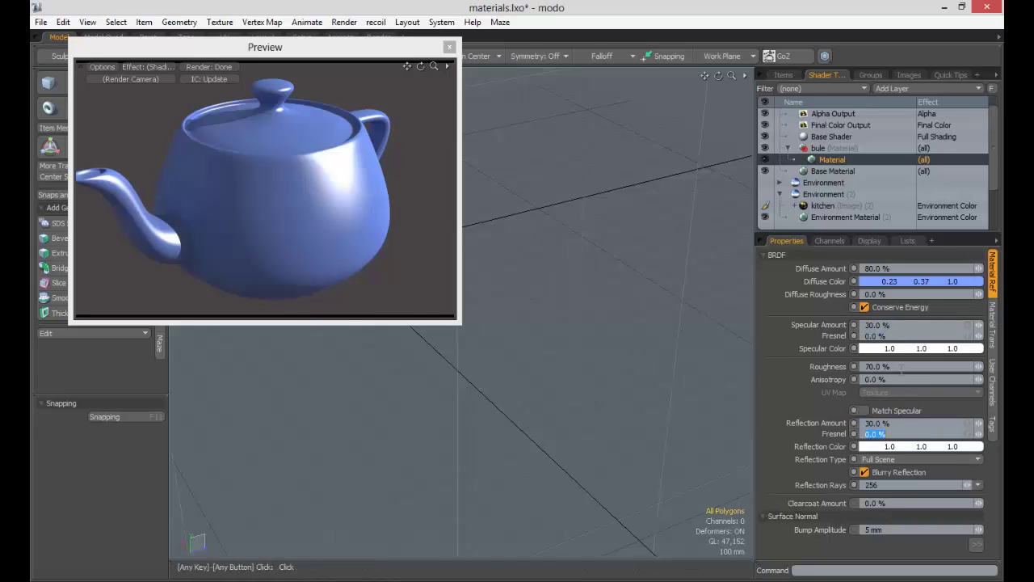
Set the specular amount to 0% so that only the reflection shapes the highlights.
left_click(876, 325)
type("0")
key("Tab")
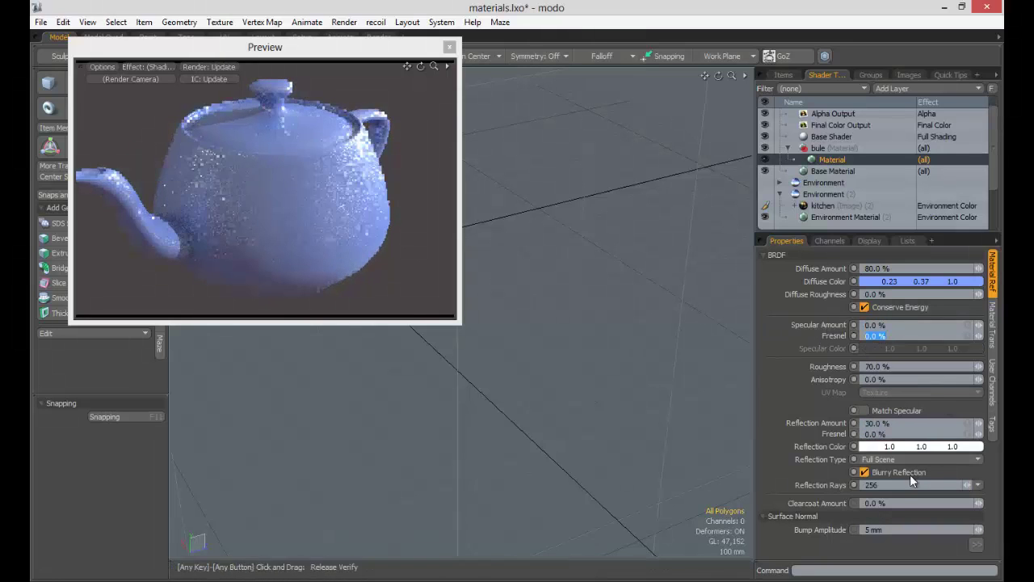
Turn Blurry Reflection off and on again to compare the preview, and set the roughness to 0%.
left_click(865, 472)
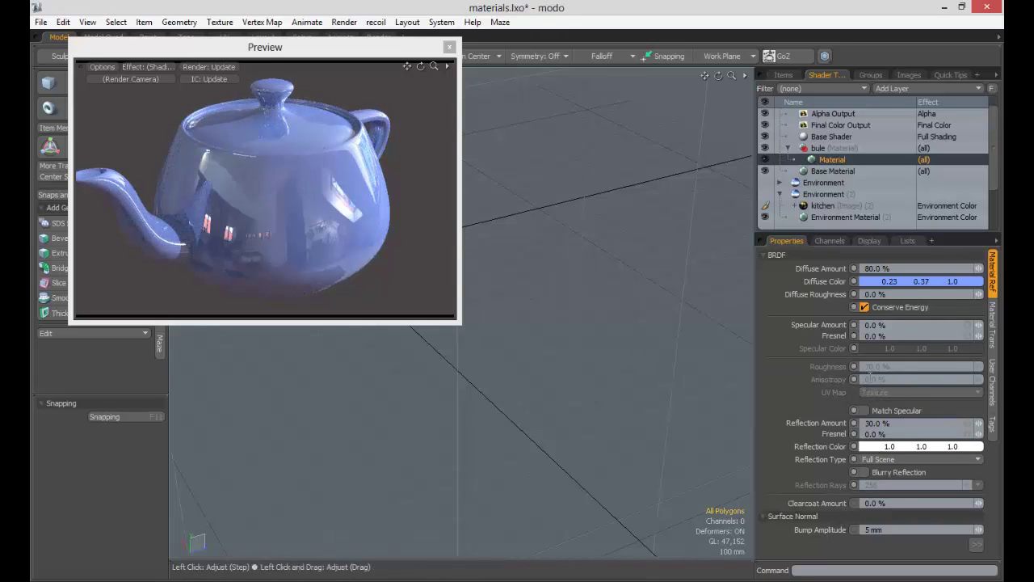
left_click(866, 471)
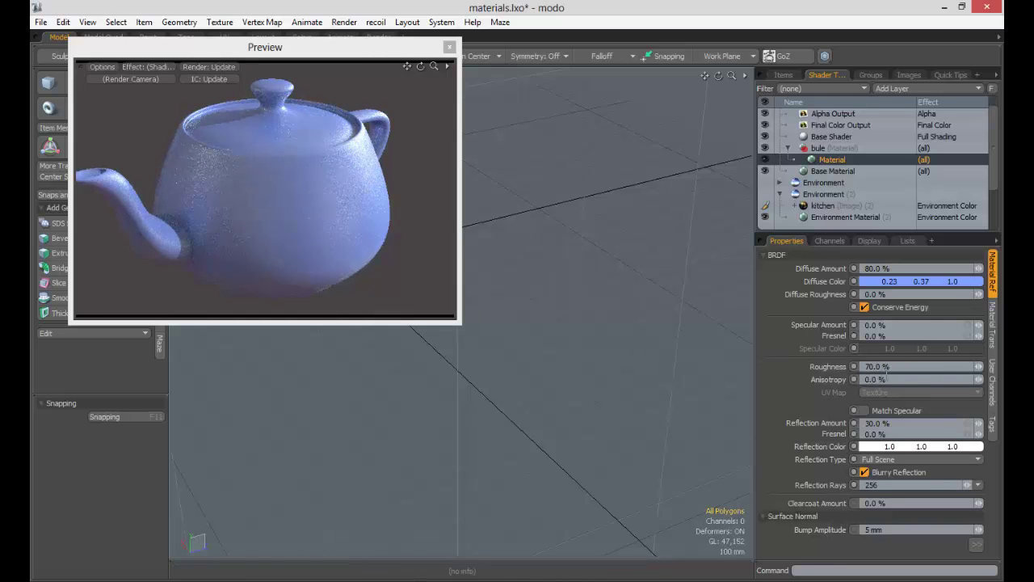
type("0")
key("Tab")
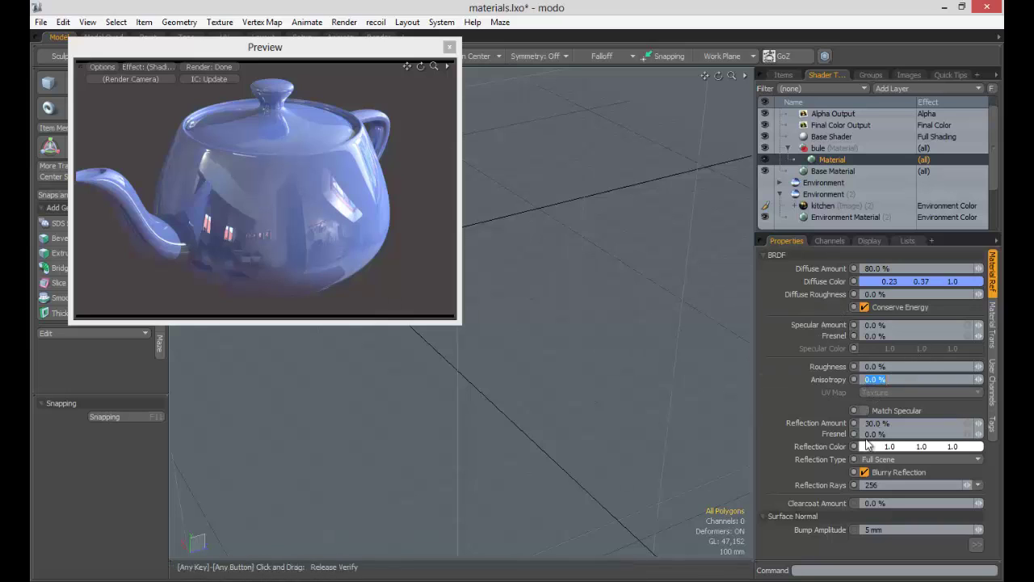
Set the material's roughness to 40%.
left_click(816, 485)
left_click(788, 365)
type("40")
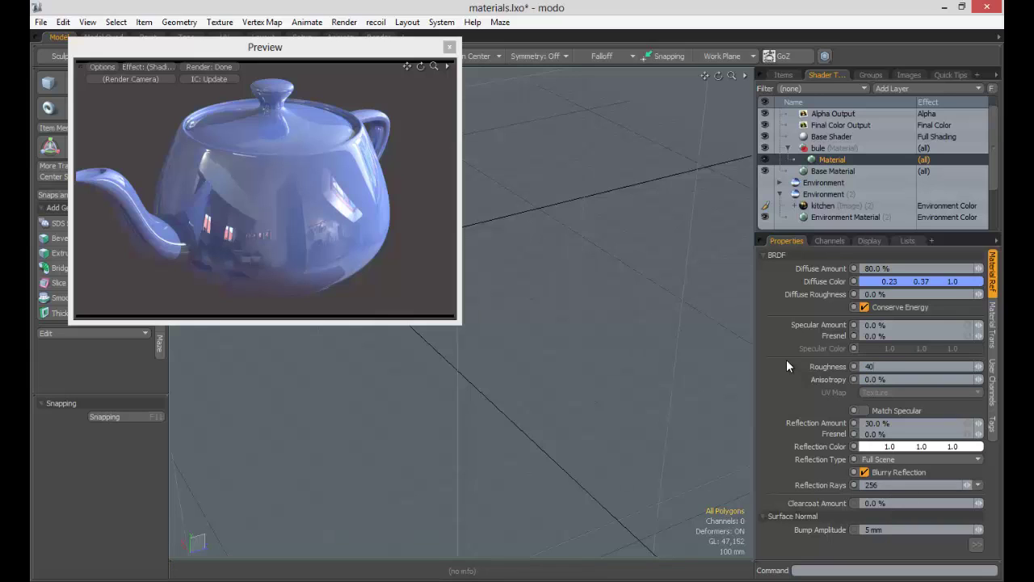
key("Tab")
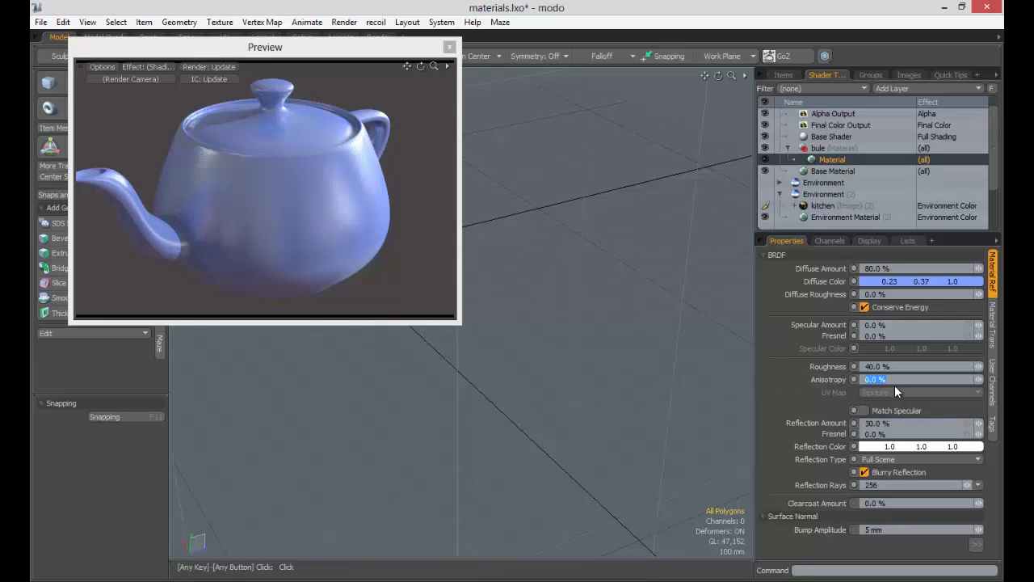
Set the anisotropy to 100% using the Texture UV map and inspect the teapot's reflections from several angles in the preview.
type("100")
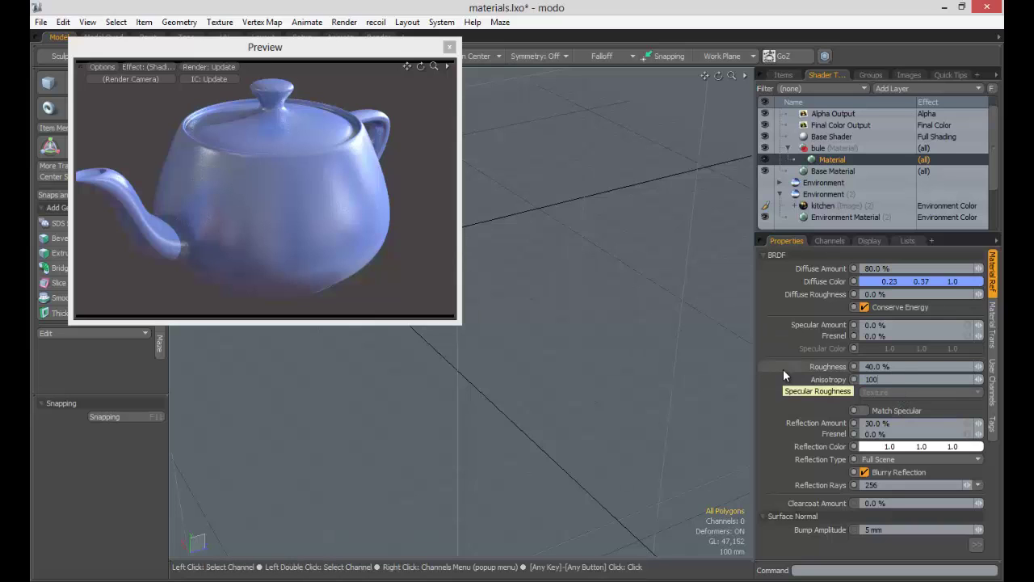
key("Tab")
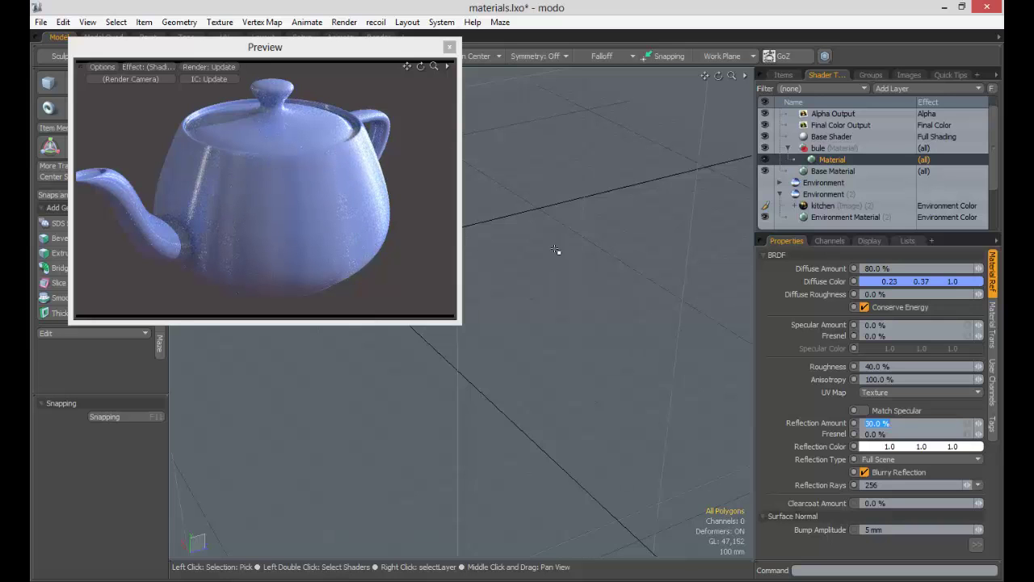
left_click_drag(388, 145, 383, 194, "alt")
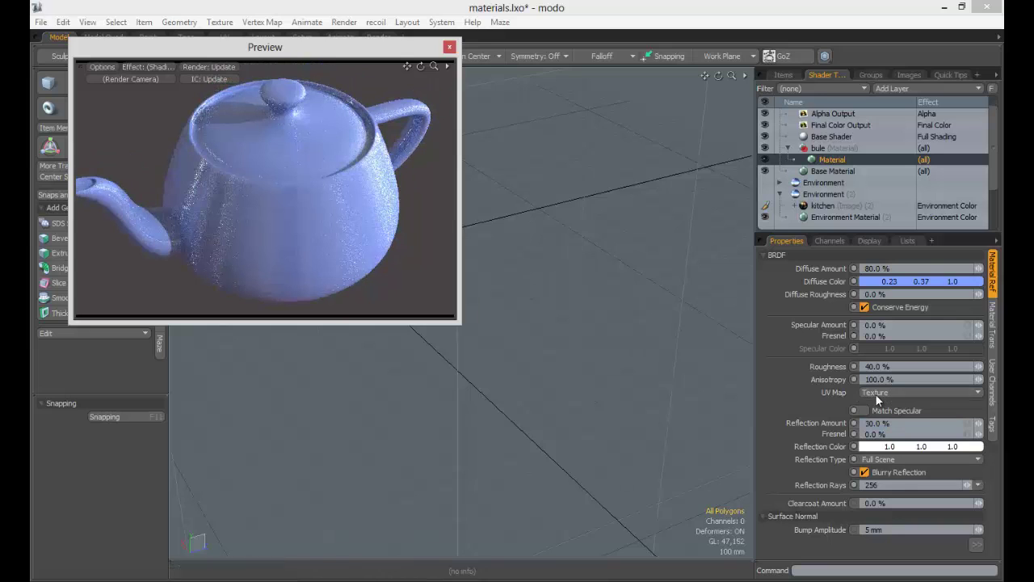
left_click(903, 393)
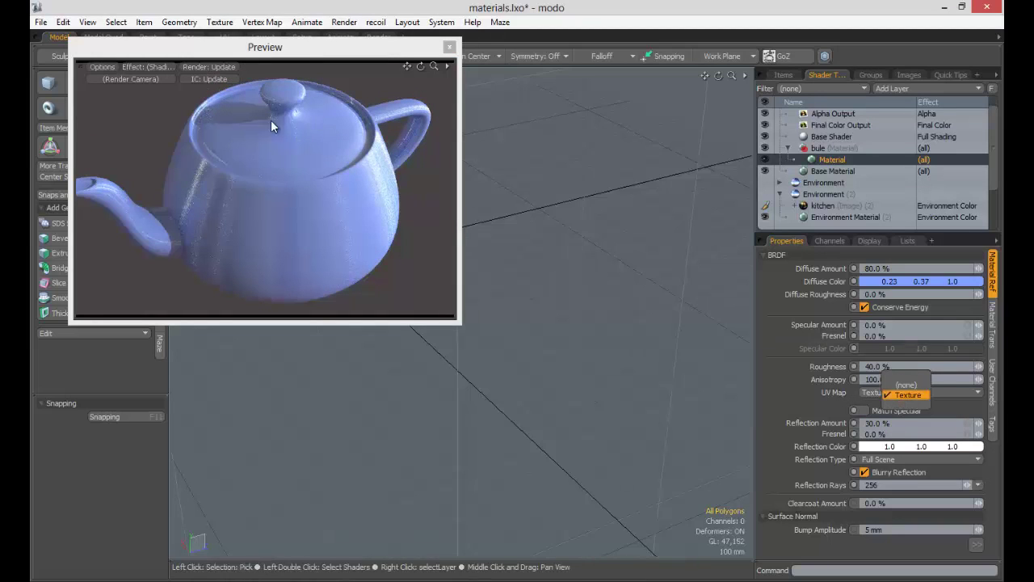
left_click_drag(274, 46, 366, 57)
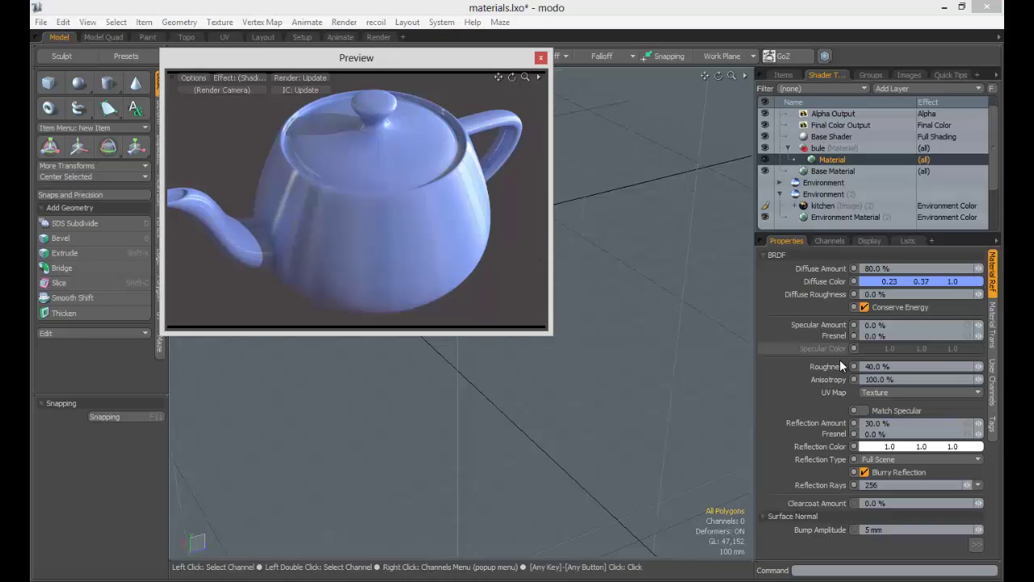
left_click_drag(442, 185, 397, 203, "alt")
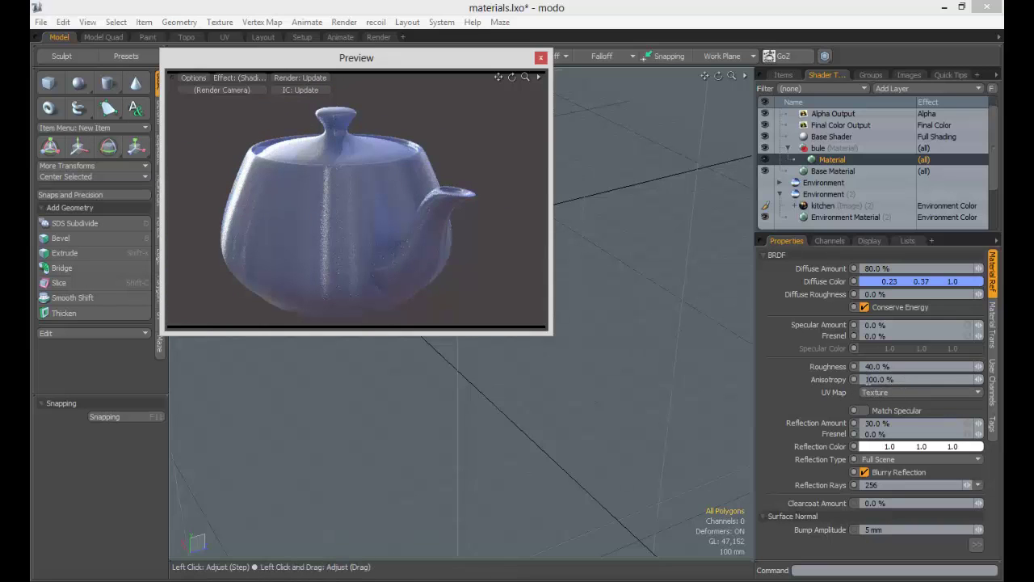
left_click_drag(374, 237, 413, 244, "alt")
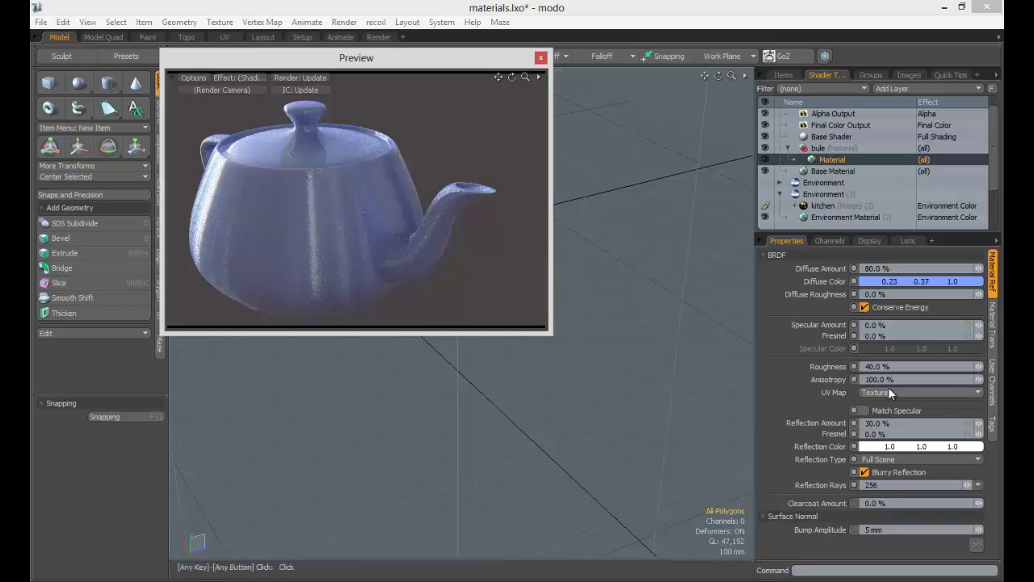
Set the anisotropy to 0% and the roughness to 20%.
left_click(801, 377)
type("0")
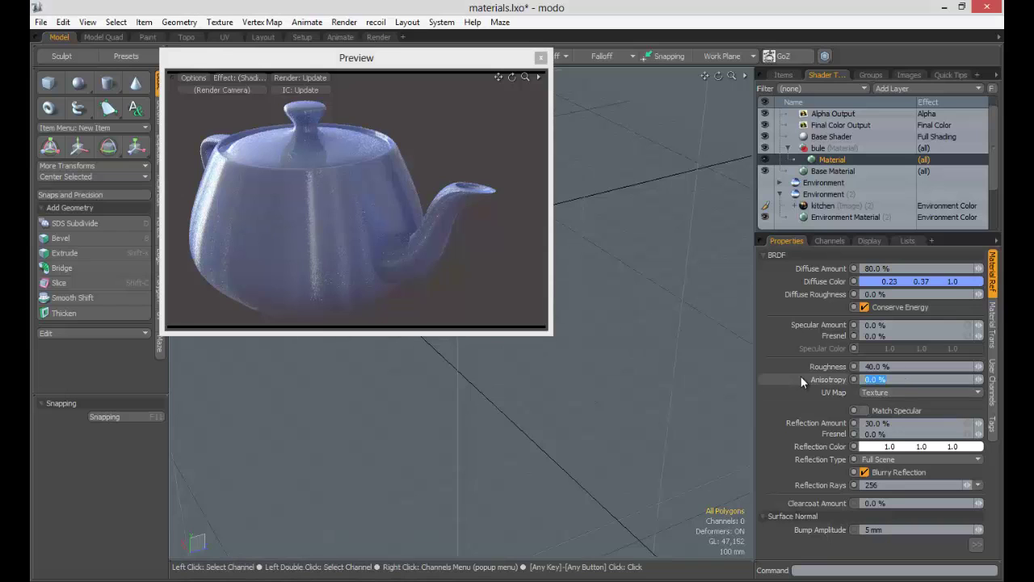
key("Tab")
left_click(816, 361)
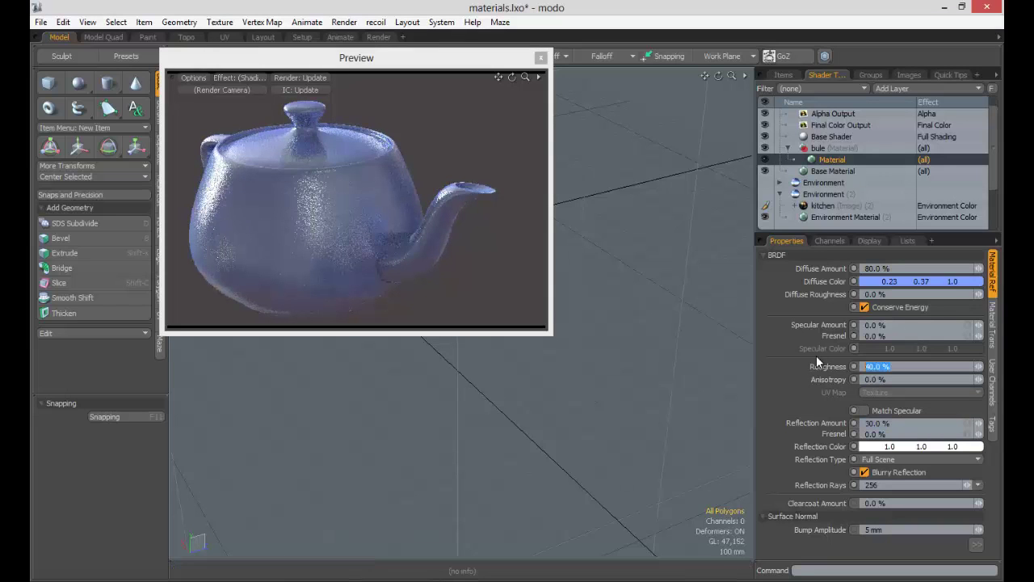
type("20")
key("Tab")
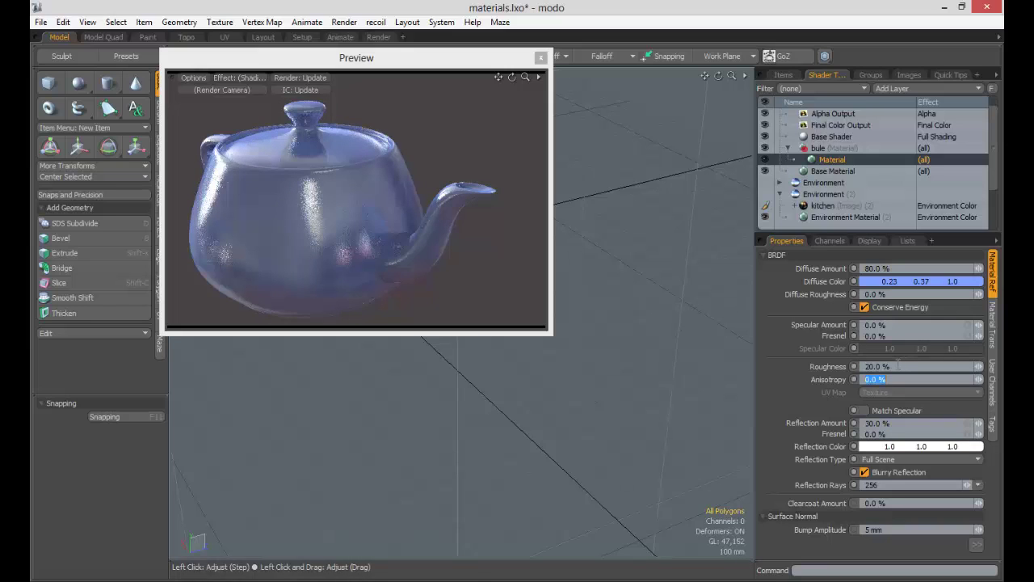
Set the roughness to 10% and the anisotropy to 100%.
left_click(809, 358)
type("10")
key("Tab")
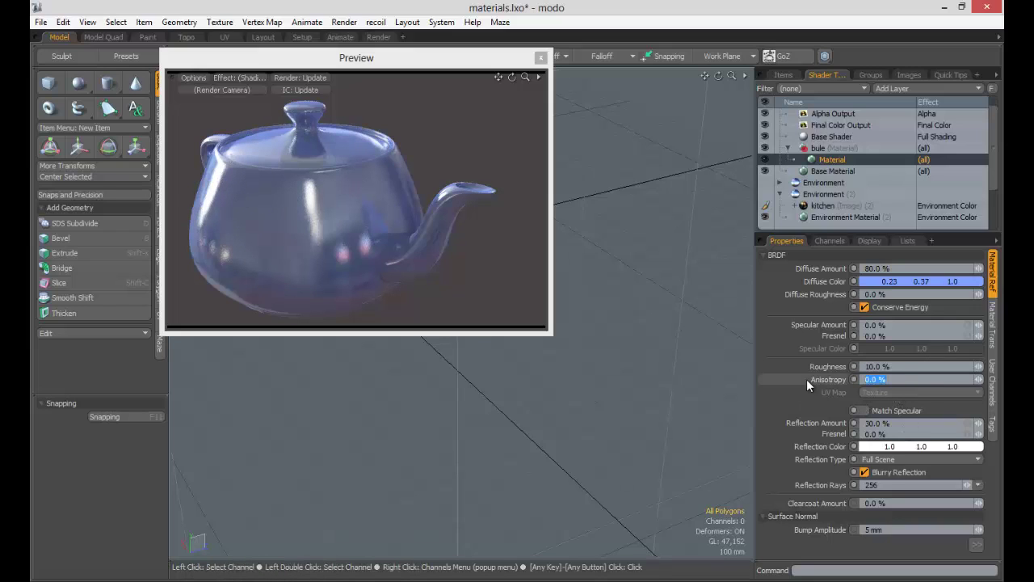
type("100")
key("Tab")
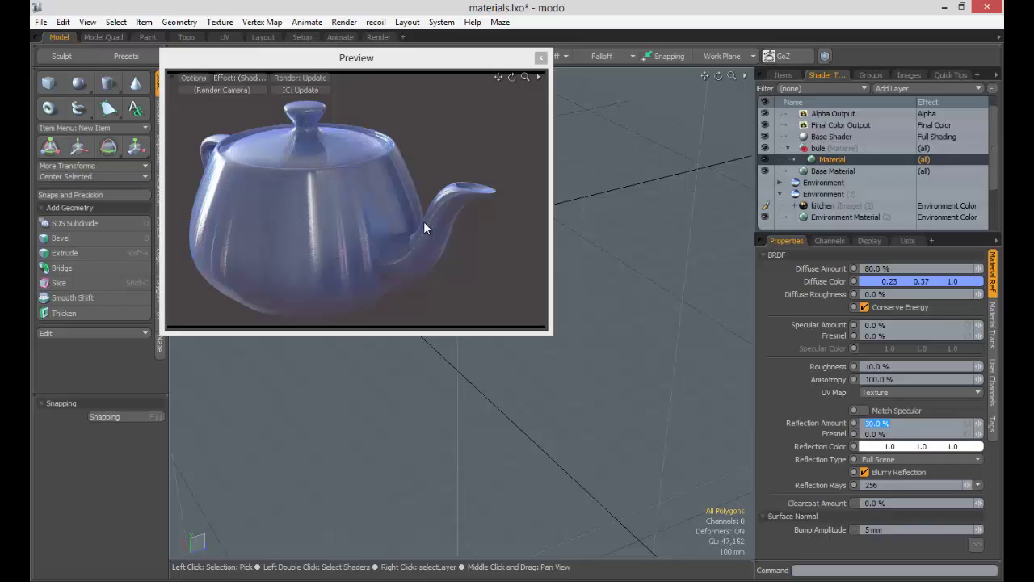
Try an anisotropy of 10% in the preview, and set it to 0% for comparison.
left_click(889, 378)
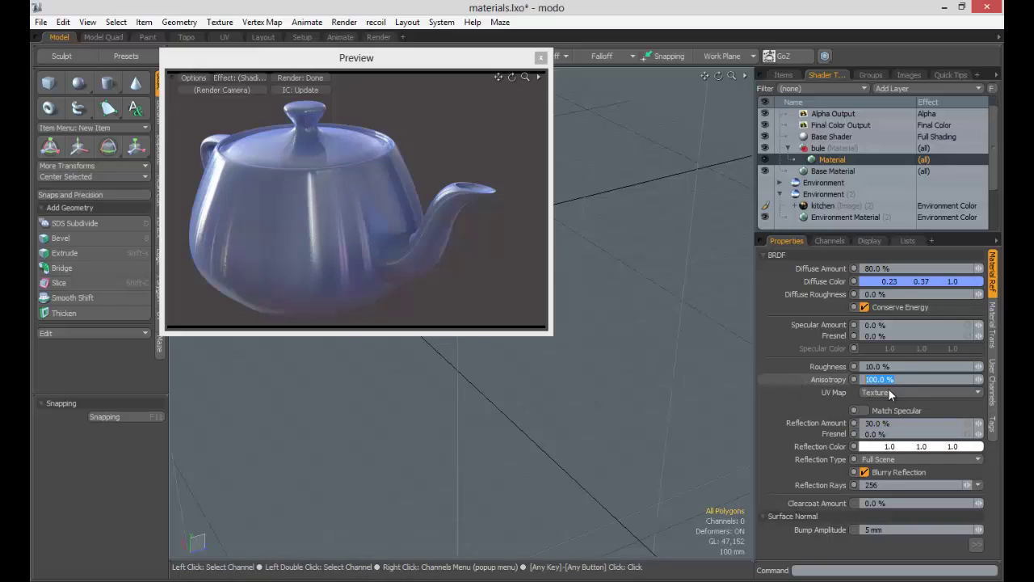
type("10")
key("Tab")
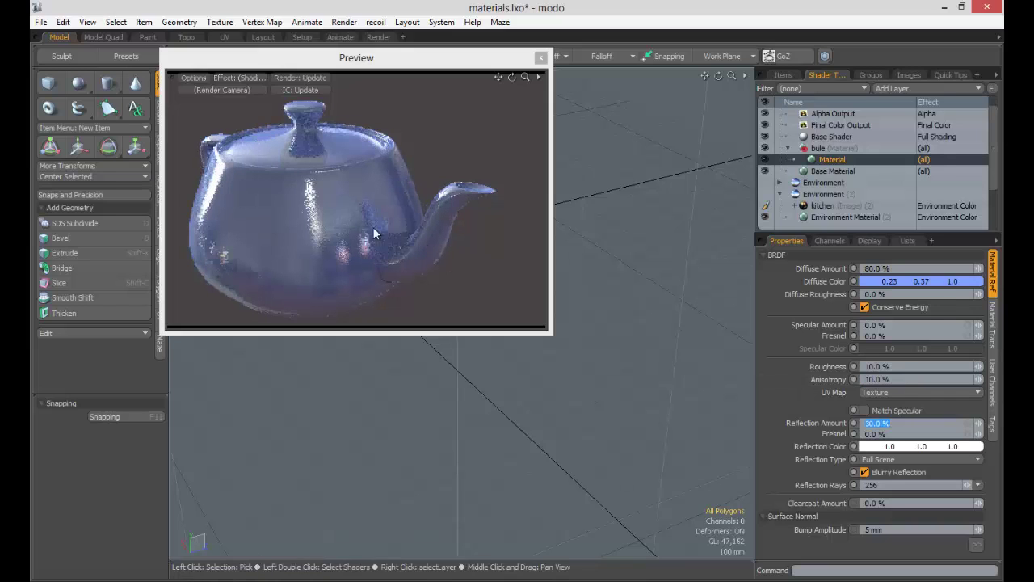
left_click(796, 381)
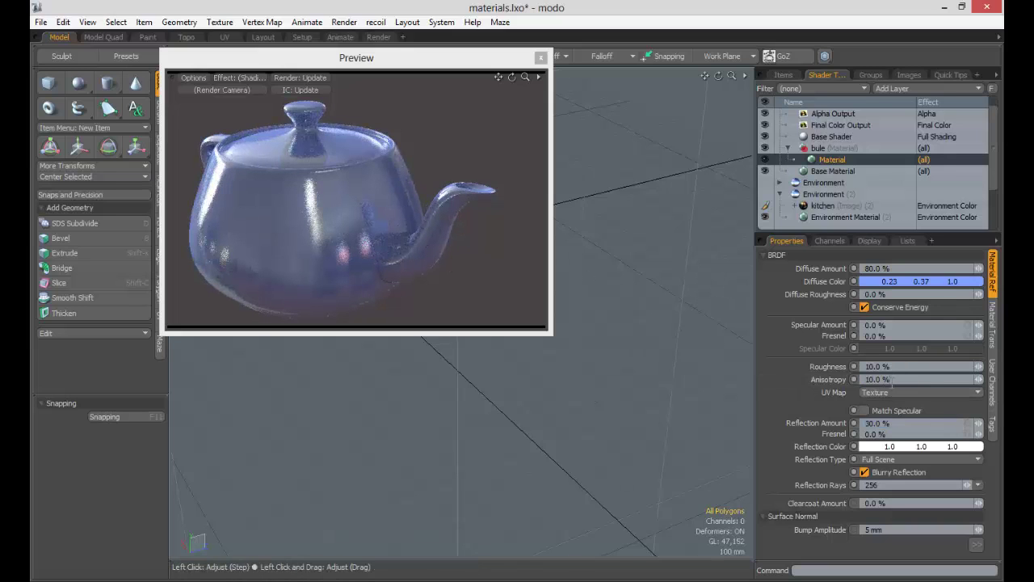
type("0")
key("Tab")
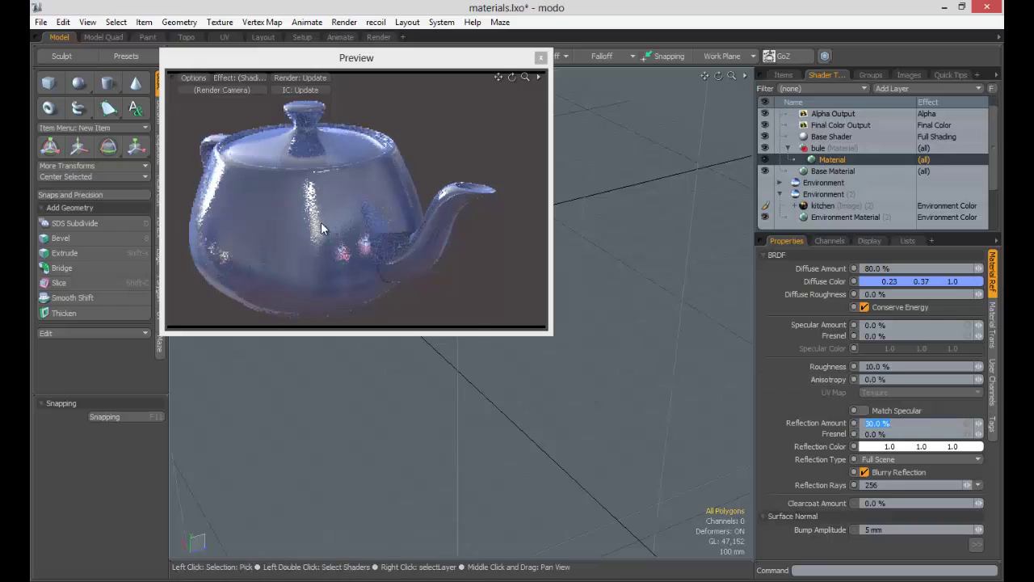
Try an anisotropy of 30% in the preview, and return it to 0%.
left_click(876, 379)
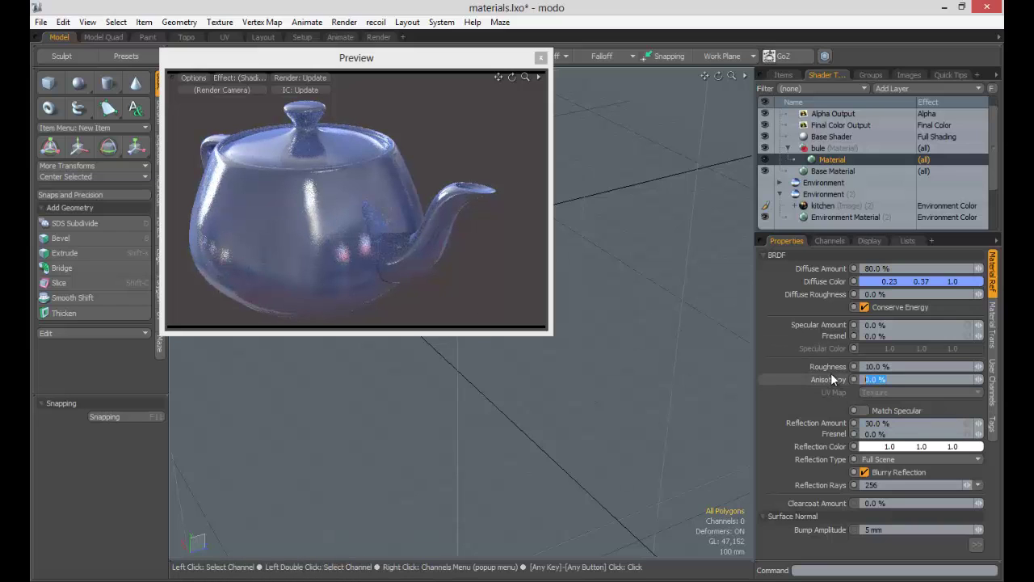
type("30")
key("Tab")
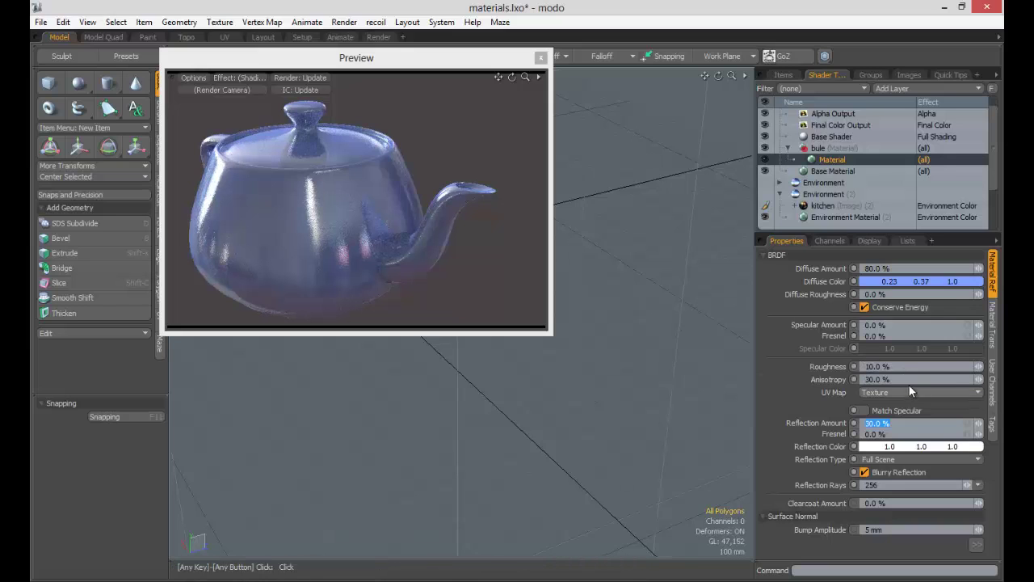
left_click(808, 377)
type("0")
key("Tab")
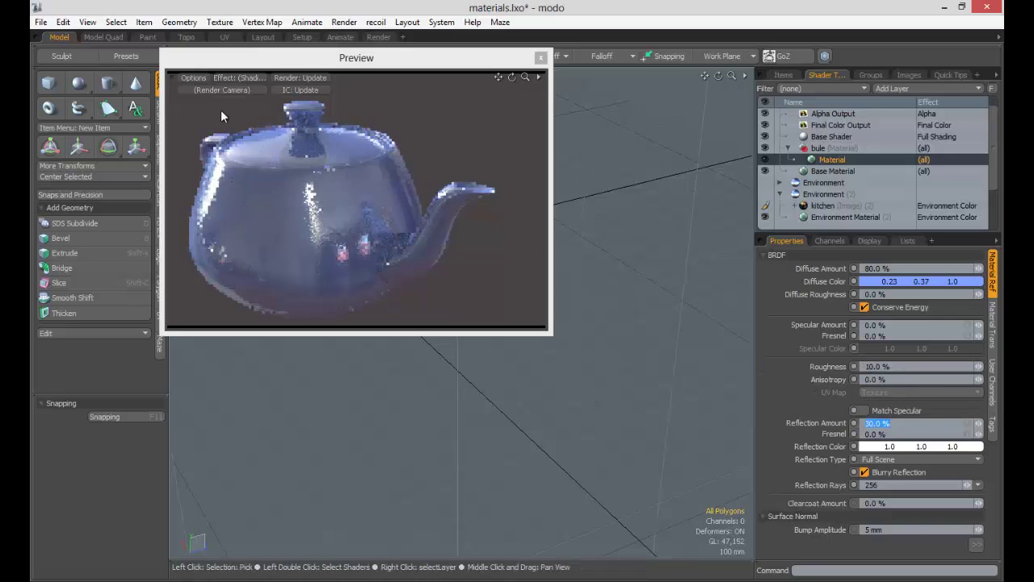
Close the preview, add a default unit cylinder to the scene and select all of its connected polygons.
left_click(540, 57)
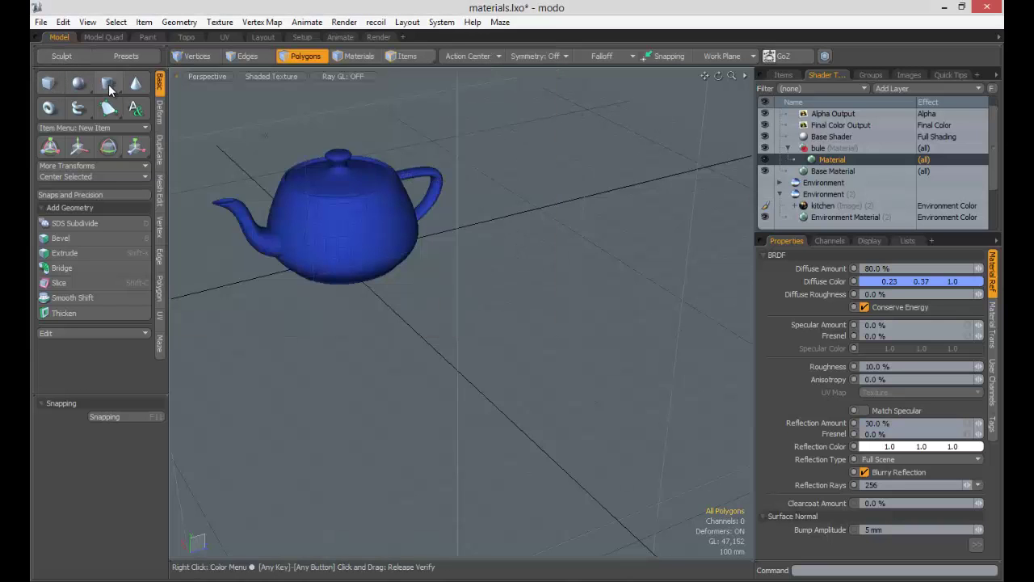
left_click(109, 87, "ctrl")
left_click_drag(471, 252, 471, 180, "alt")
double_click(471, 181)
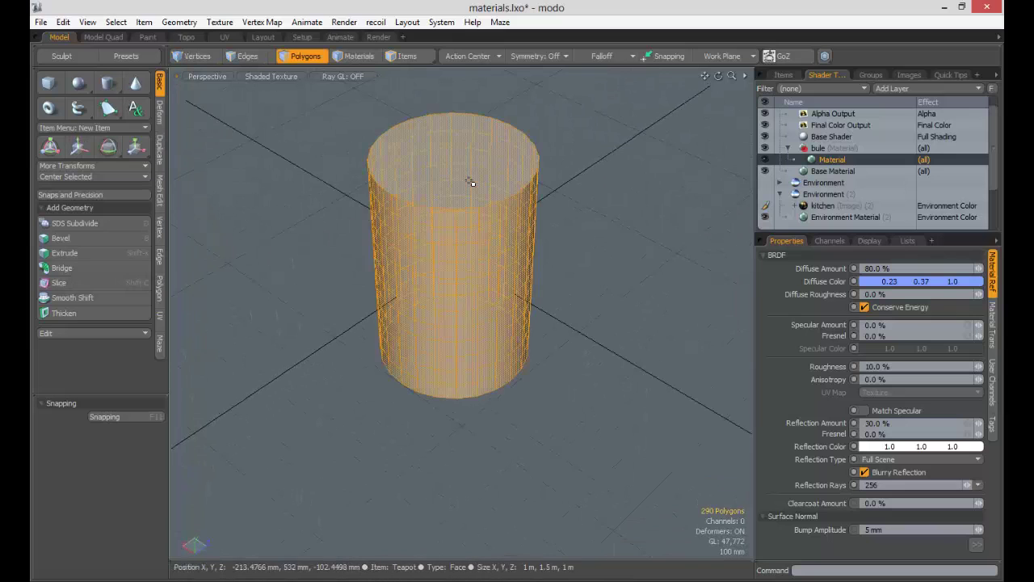
Assign the existing "bule" material to the cylinder's selected polygons.
key("m")
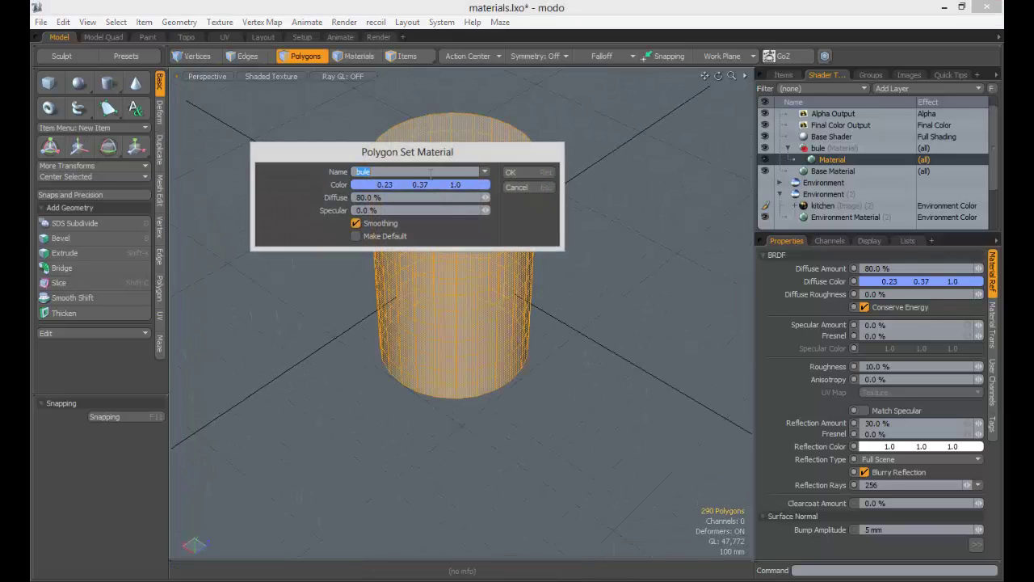
left_click(517, 173)
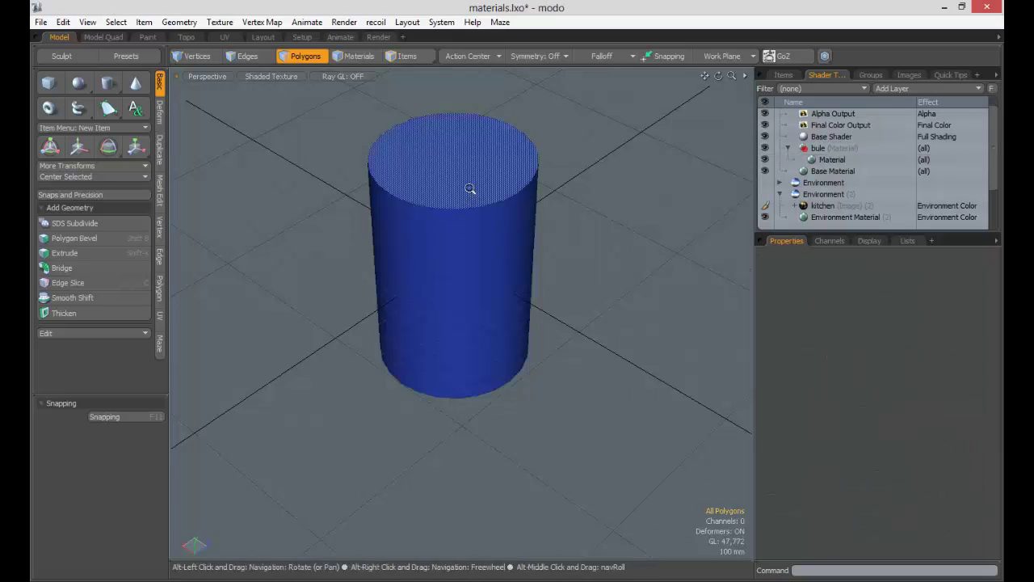
scroll(470, 189, "up", 5)
Select the blue material layer, try an anisotropy of 50% in the preview, and set it to 100%.
left_click(832, 160)
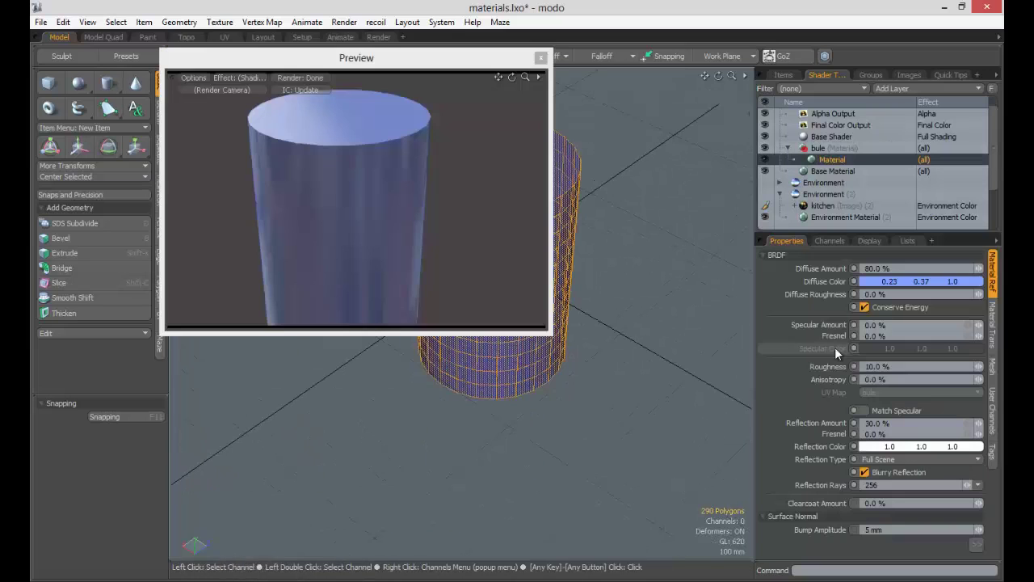
left_click(892, 384)
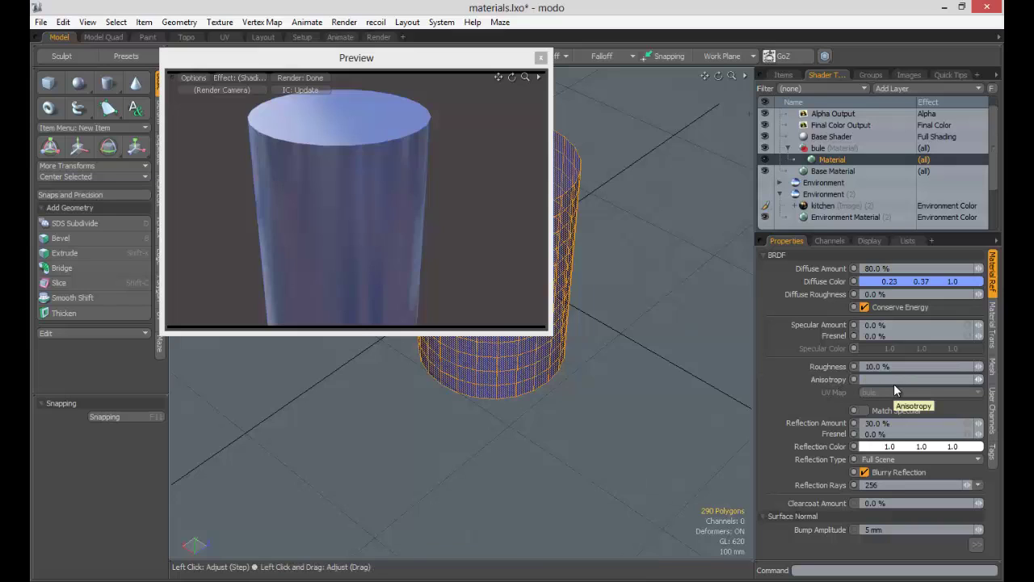
key("Tab")
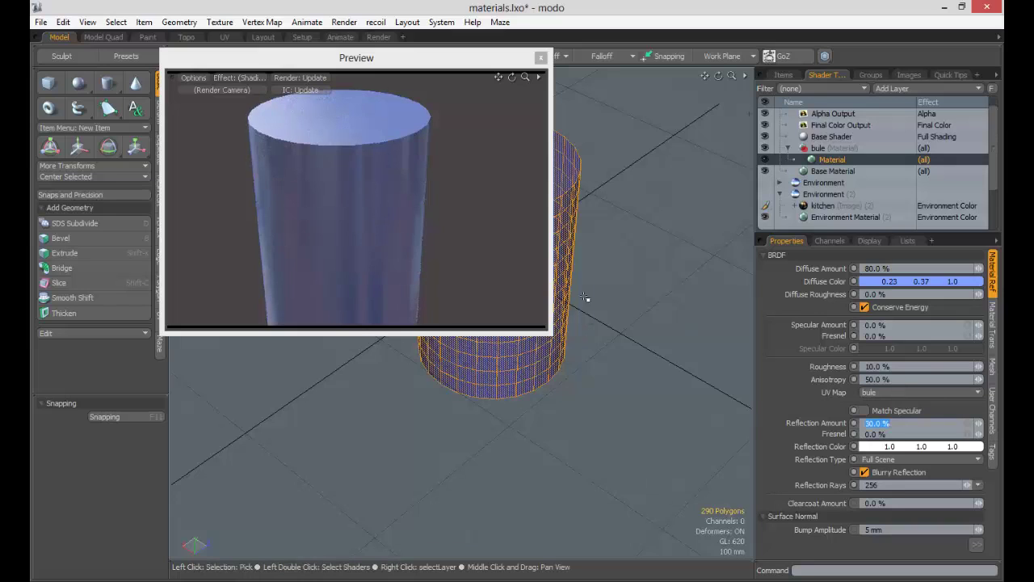
left_click(901, 380)
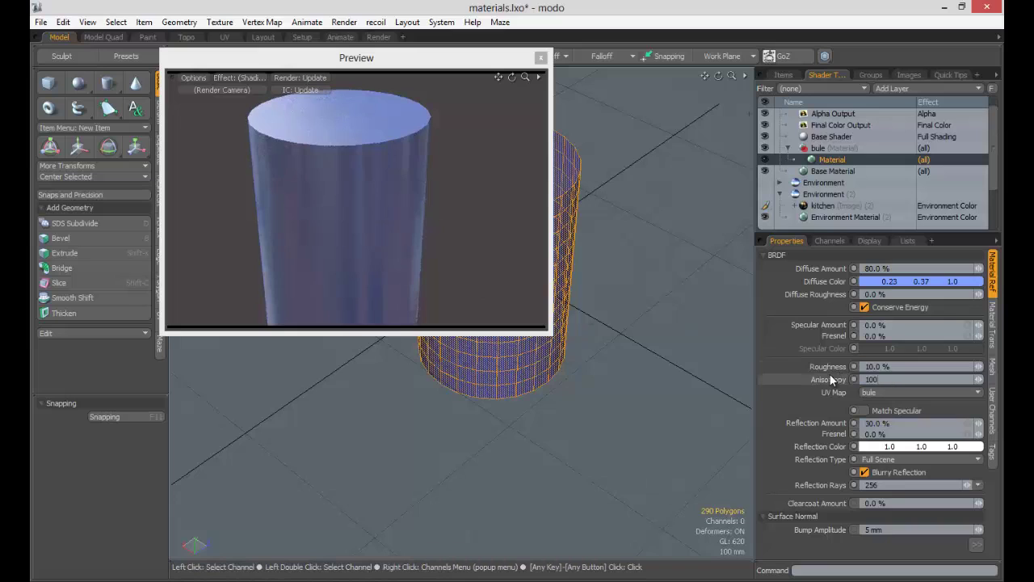
type("100")
key("Tab")
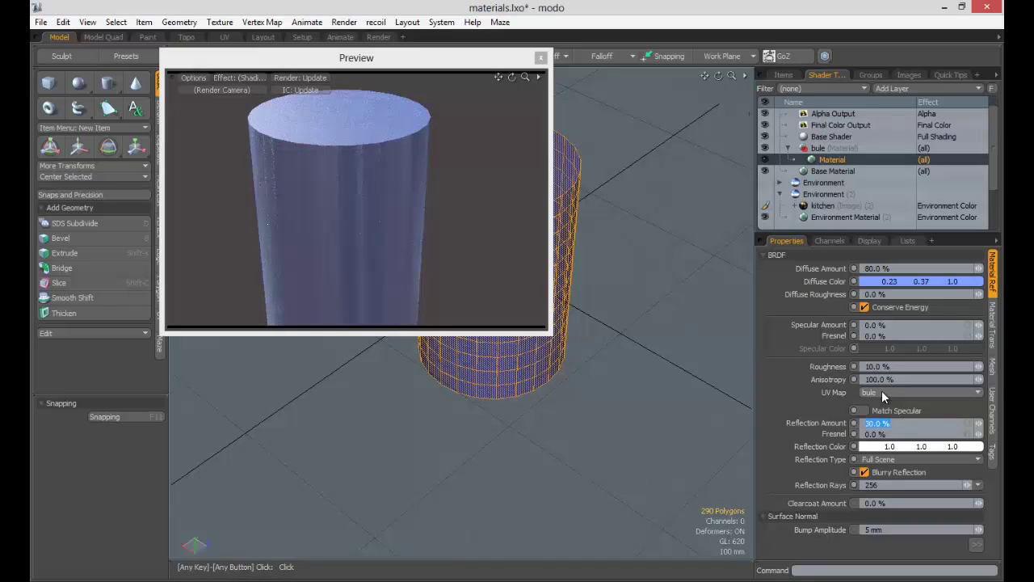
Examine which UV maps the material offers for anisotropy and compare them with the mesh's UV map list.
left_click(888, 392)
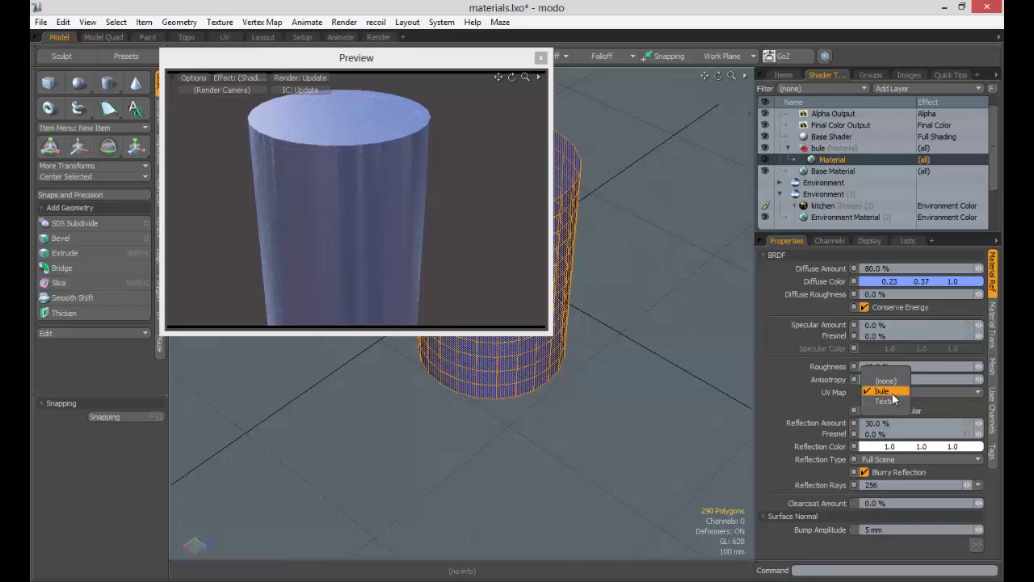
left_click(886, 392)
left_click(883, 393)
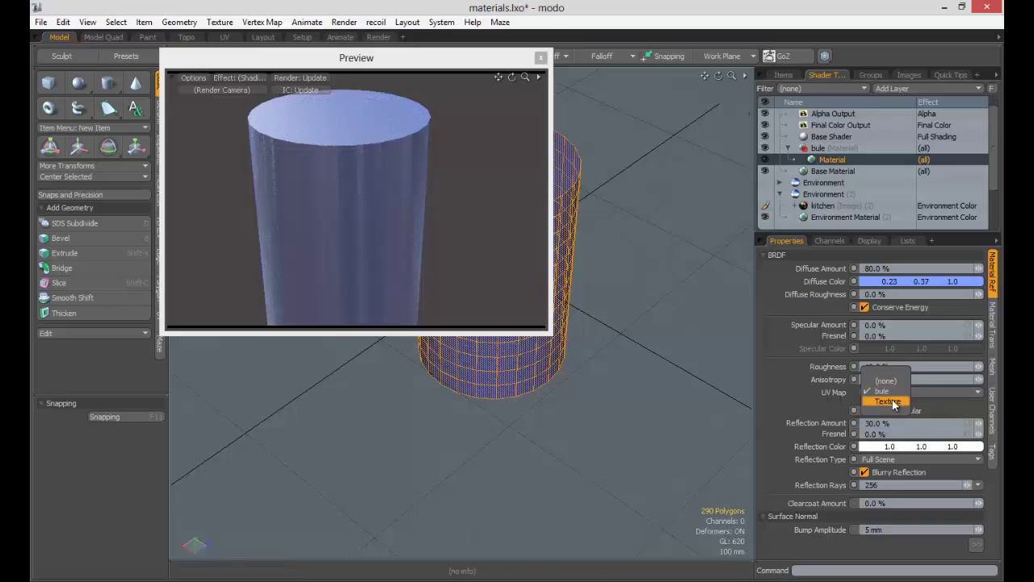
left_click(907, 240)
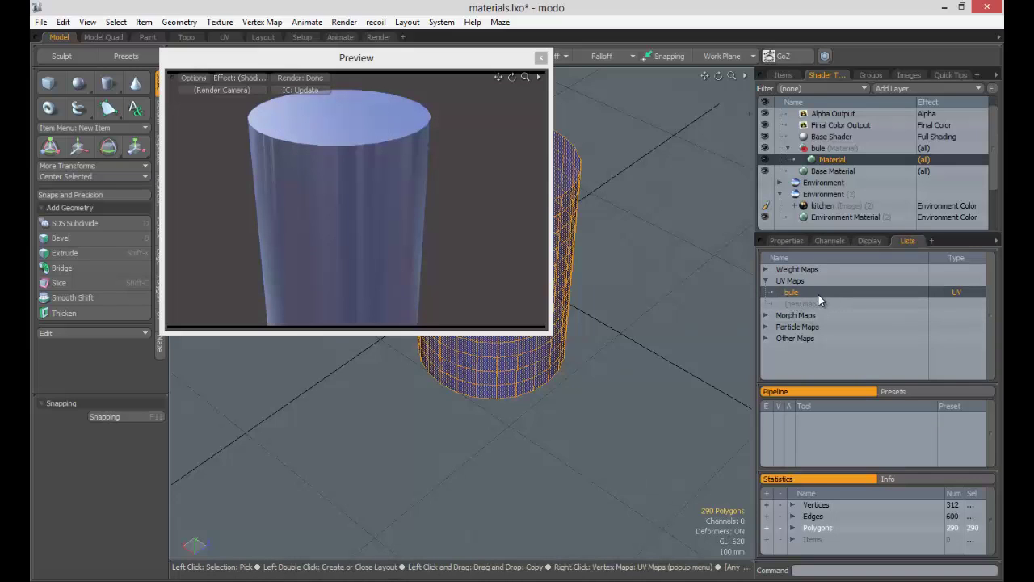
left_click(786, 240)
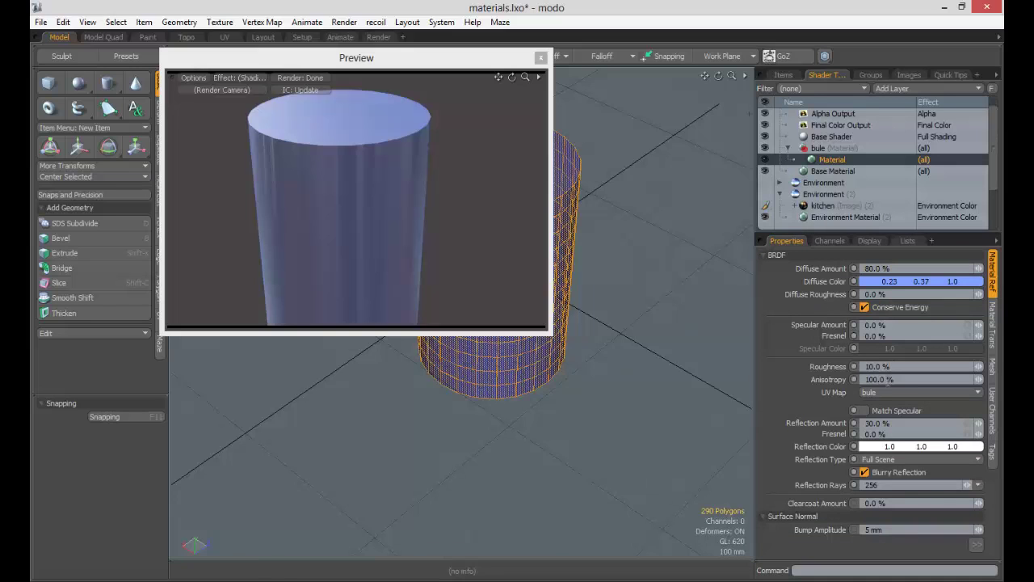
left_click(884, 393)
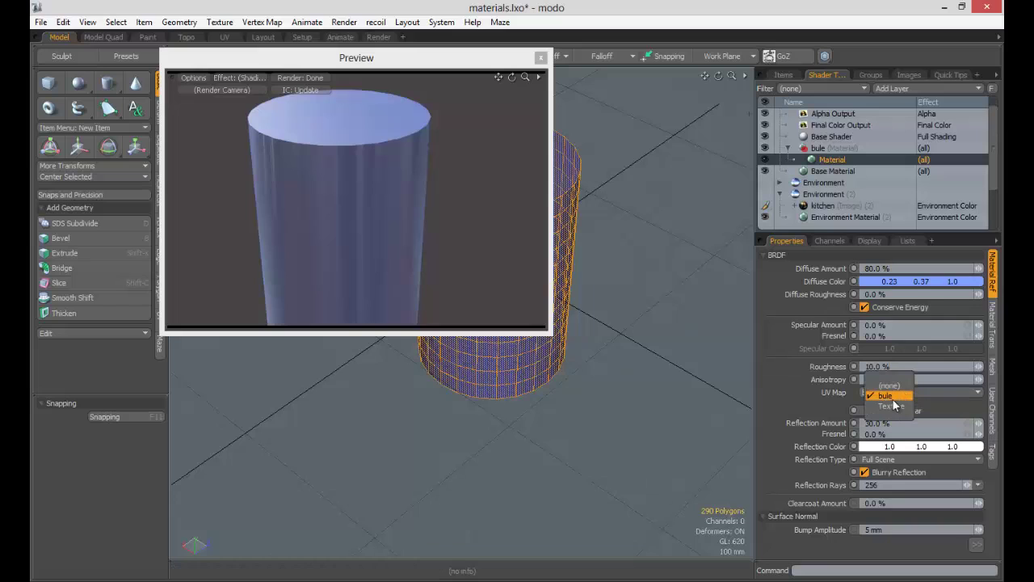
Rename the cylinder's UV map from "bule" to "cilindro", declining the deletion of the map.
left_click(908, 240)
left_click(908, 239)
left_click(795, 291)
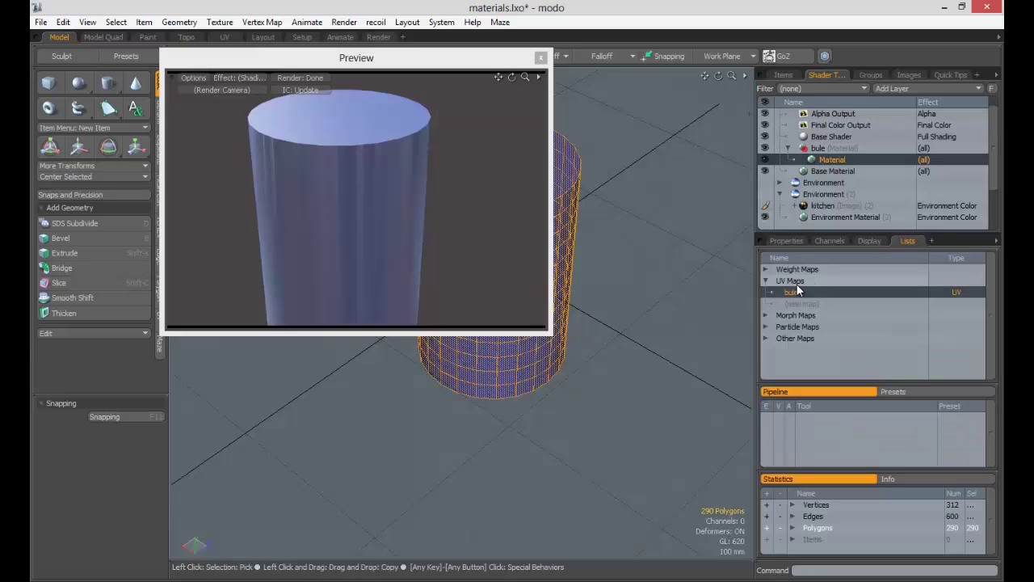
right_click(795, 291)
left_click(775, 289)
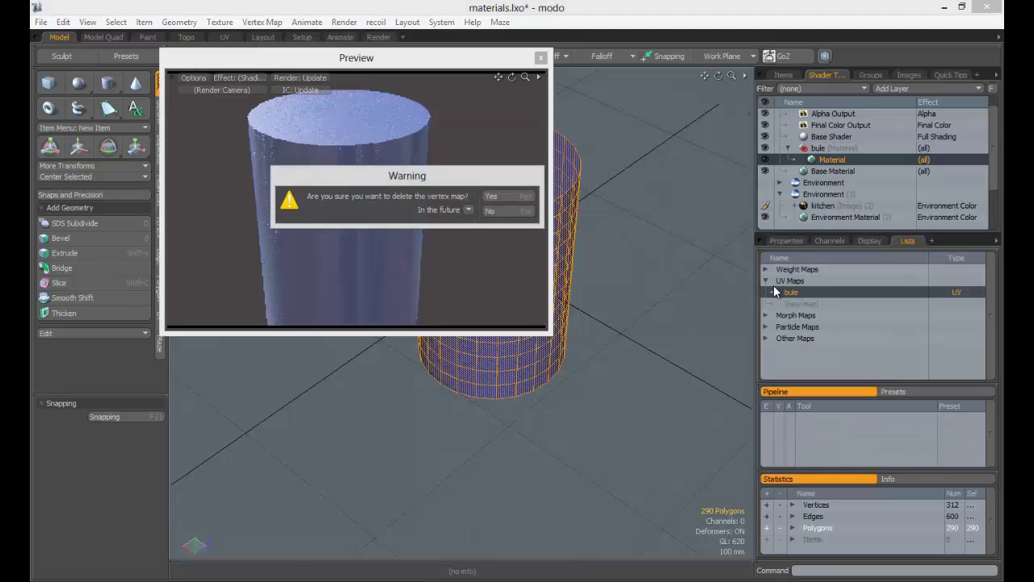
left_click(519, 210)
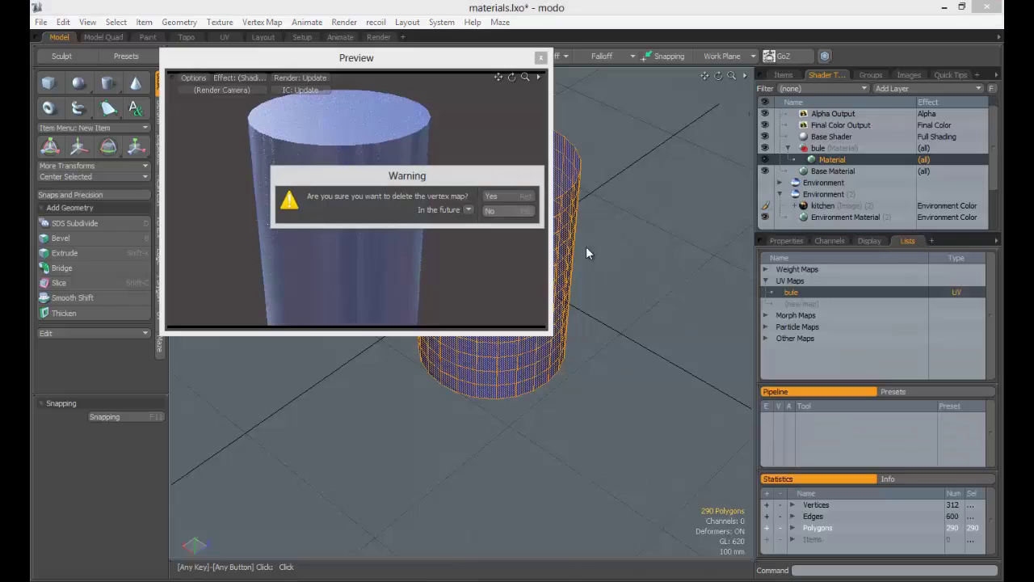
right_click(803, 297)
left_click(812, 315)
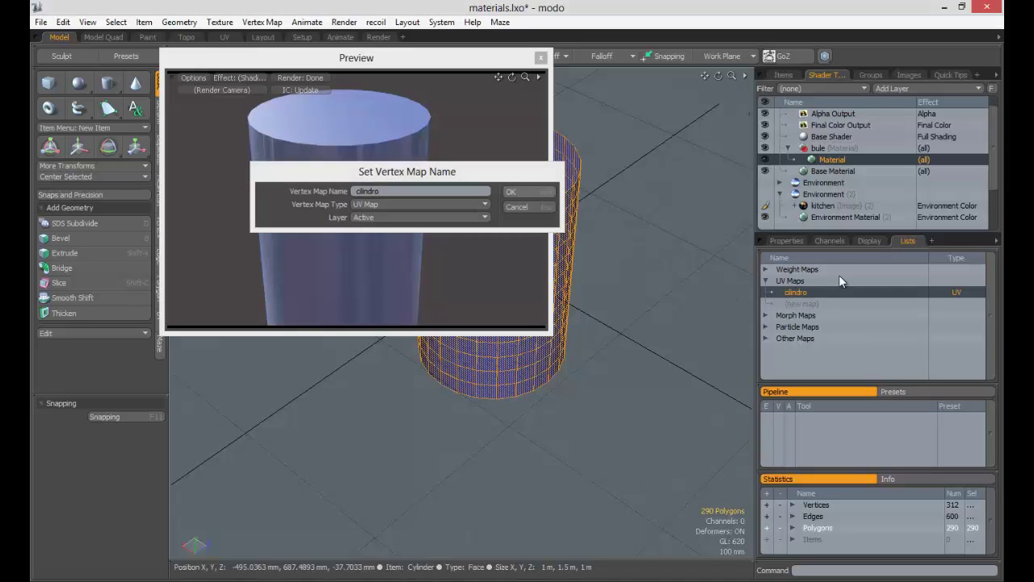
key("Return")
Assign the "cilindro" UV map to the material's anisotropy.
left_click(785, 241)
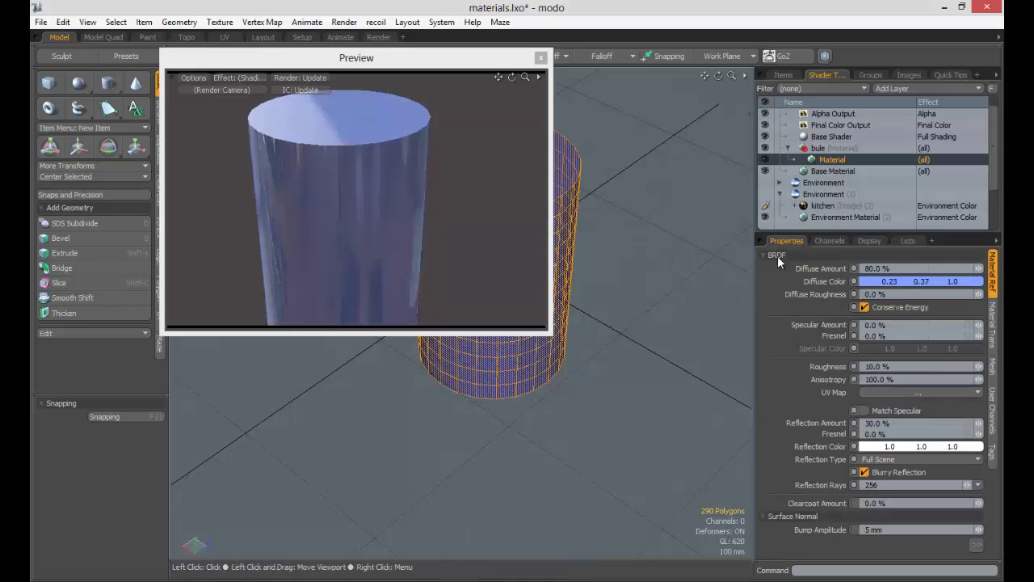
left_click(909, 394)
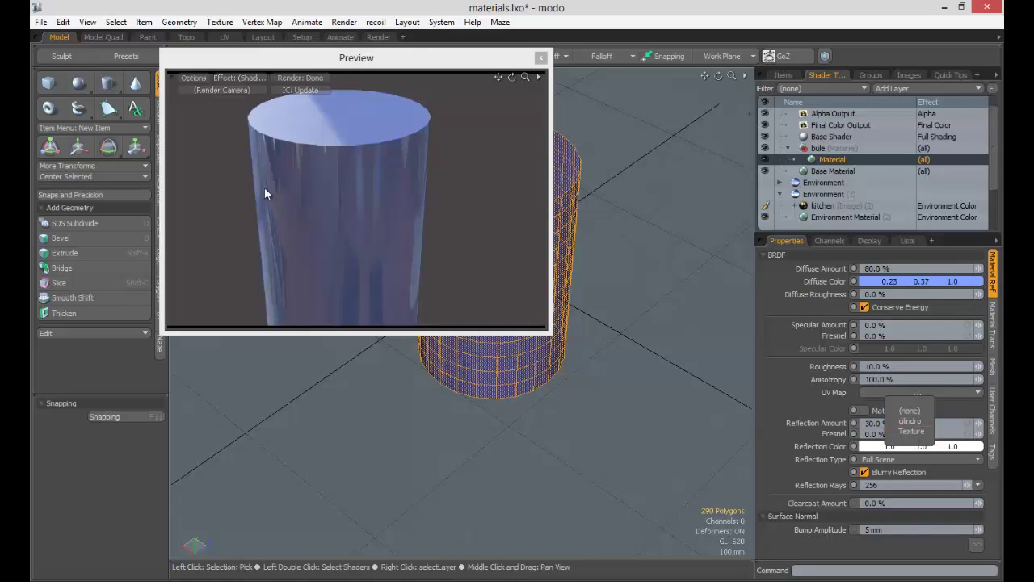
left_click(915, 394)
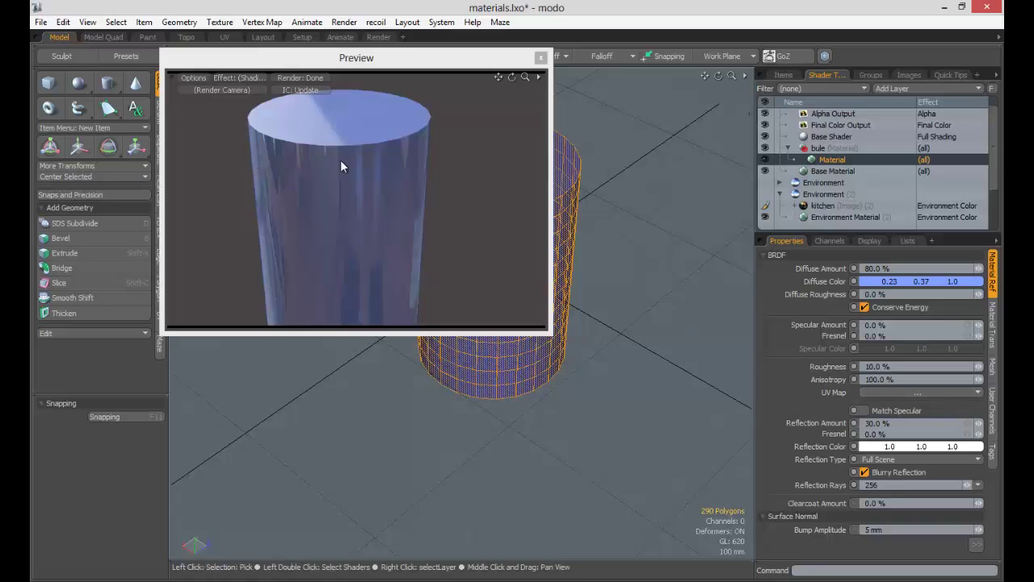
left_click(893, 393)
left_click(899, 420)
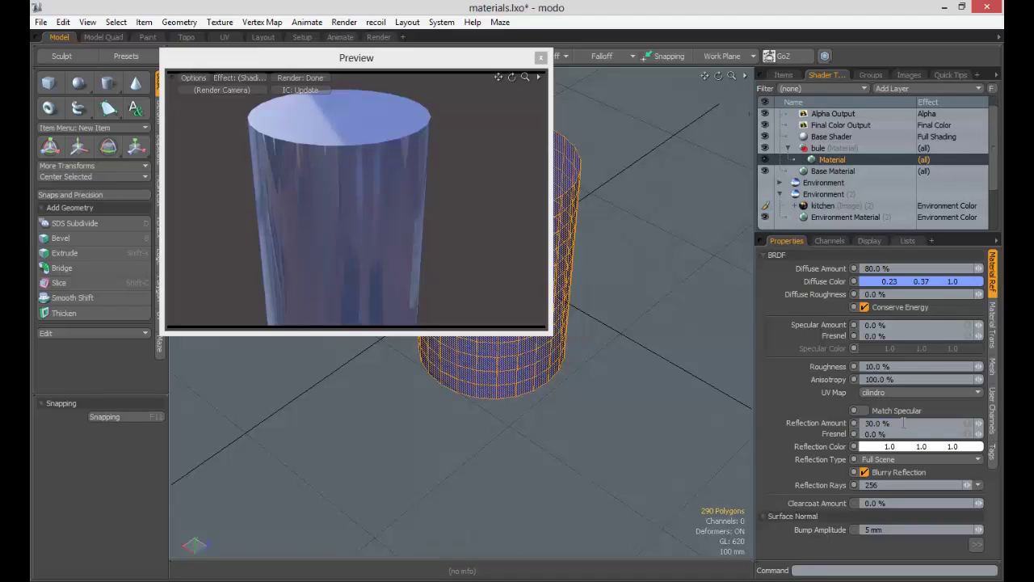
Inspect the cylinder's top cap in the preview, then close the preview and deselect the polygons.
left_click_drag(375, 165, 408, 171, "alt")
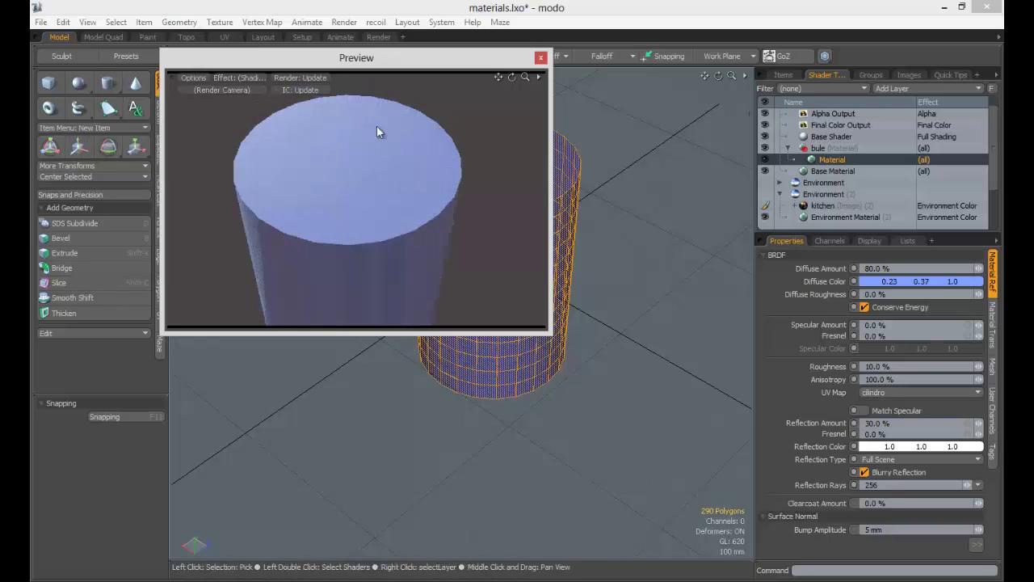
left_click_drag(648, 211, 585, 119, "alt")
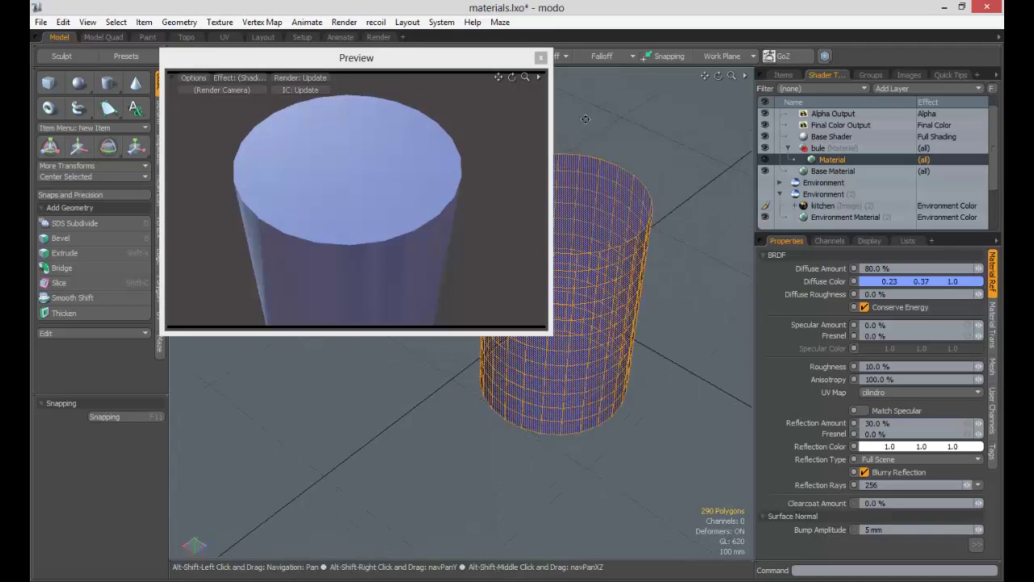
left_click(541, 58)
key("Escape")
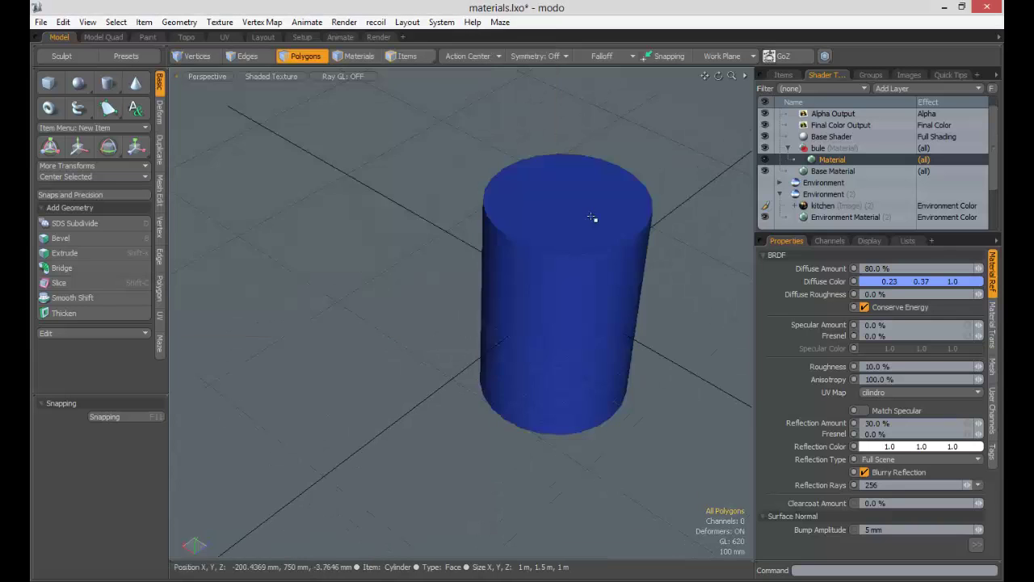
Inset the cylinder's top cap polygon repeatedly with Polygon Bevel to create concentric rings around a small centre polygon.
left_click_drag(593, 218, 558, 245, "alt")
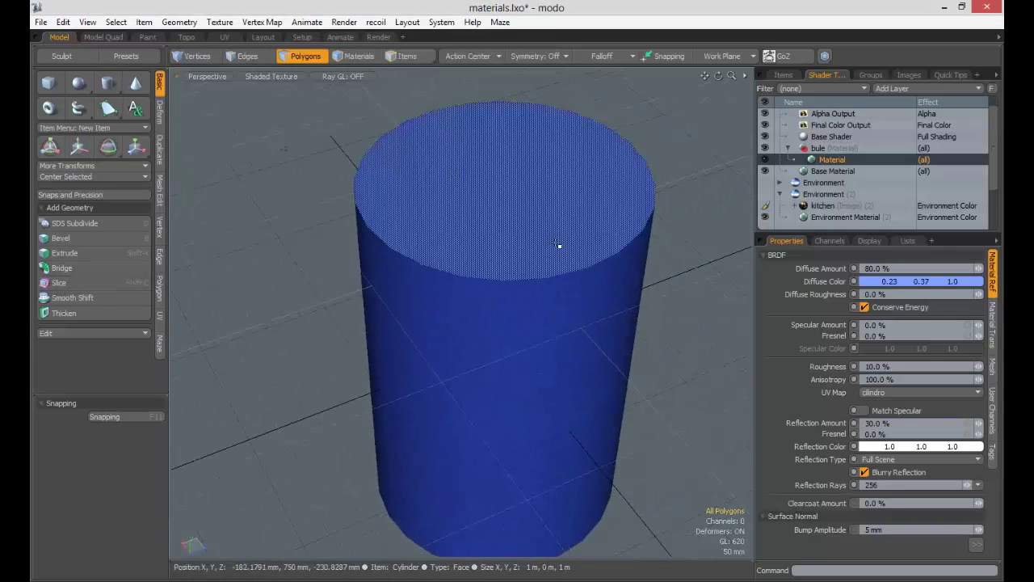
left_click_drag(486, 231, 529, 76, "alt")
left_click_drag(503, 180, 505, 113, "alt")
left_click_drag(505, 113, 560, 256, "alt+shift")
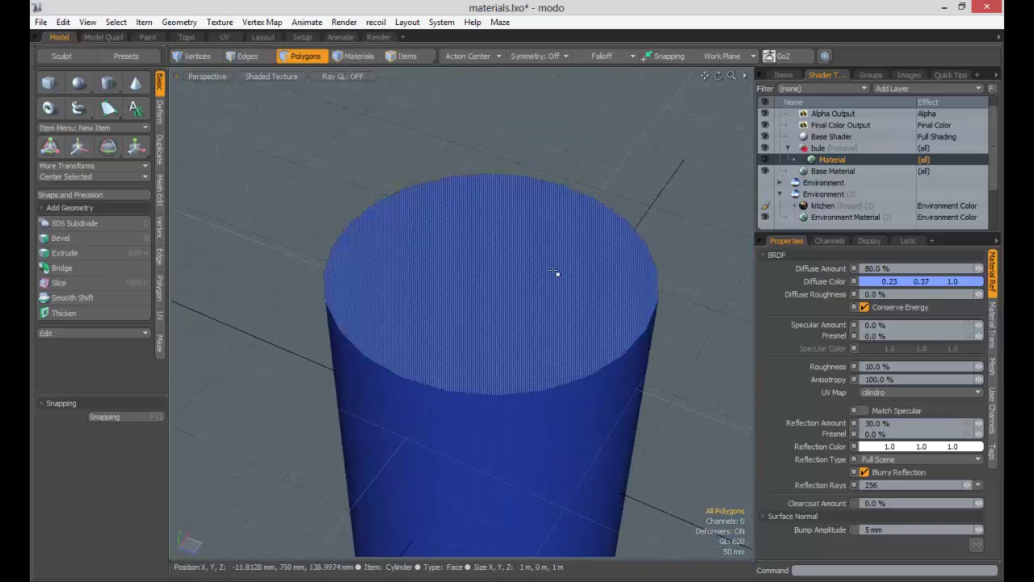
left_click_drag(494, 275, 490, 242, "alt")
left_click_drag(494, 281, 493, 236, "ctrl+alt")
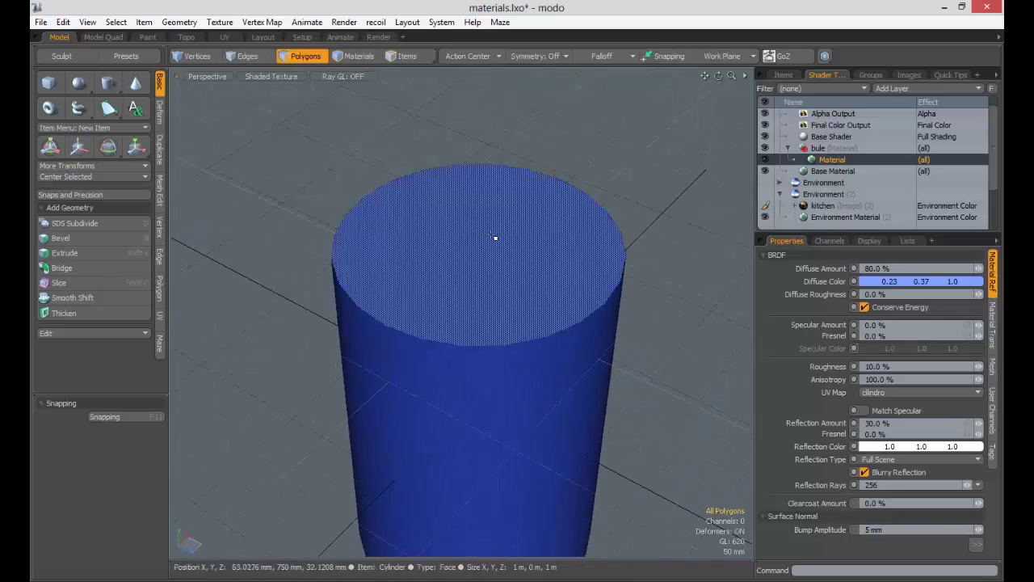
left_click(494, 236)
key("b")
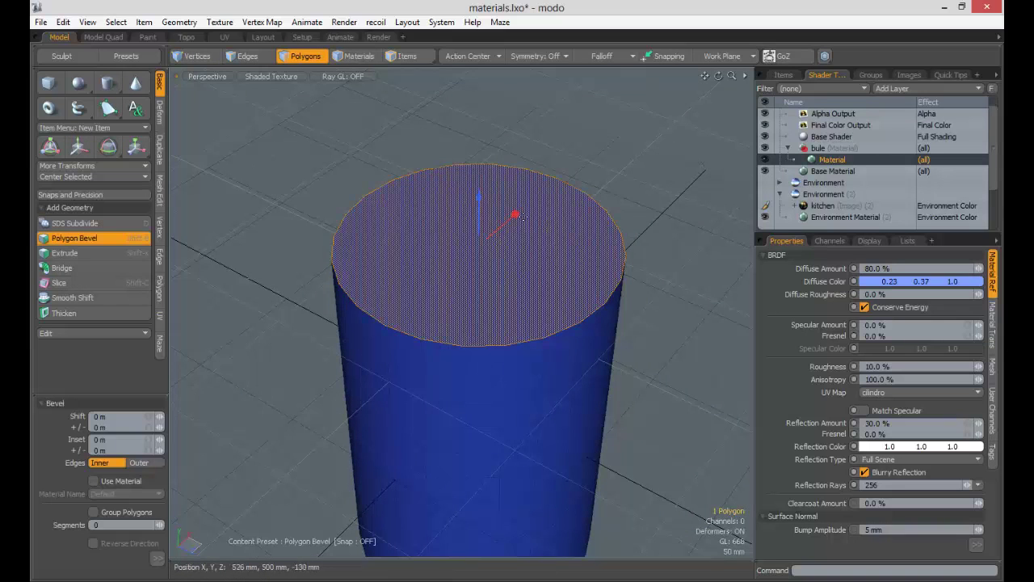
left_click_drag(516, 214, 423, 319)
left_click(516, 215, "shift")
left_click_drag(516, 214, 451, 278)
left_click(502, 245, "shift")
Bevel the small centre polygon of the top cap further, ending with a 200 um shift and about 23.6 mm inset.
left_click_drag(502, 244, 579, 242, "ctrl+alt")
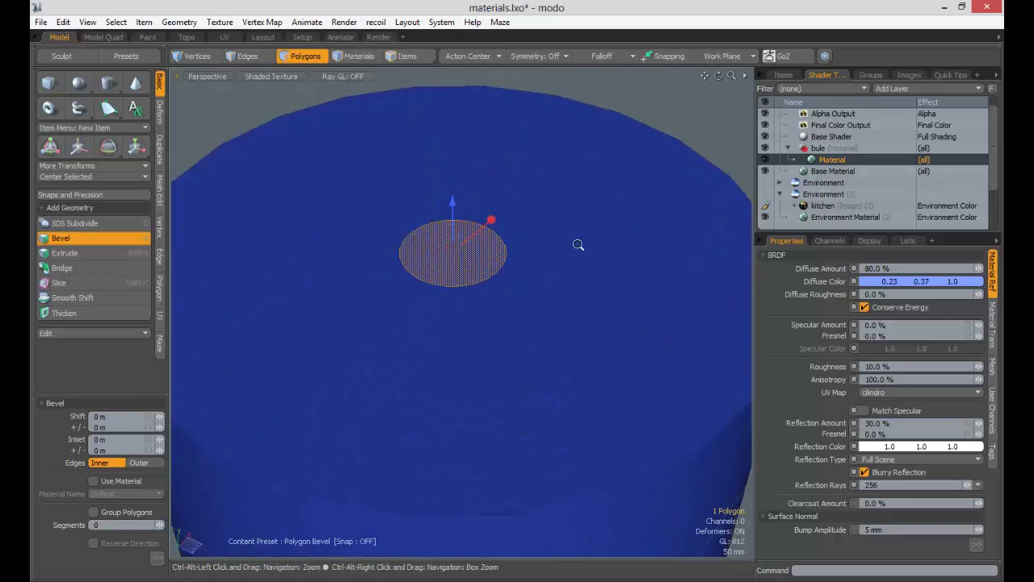
left_click_drag(492, 222, 594, 266)
left_click(491, 237, "shift")
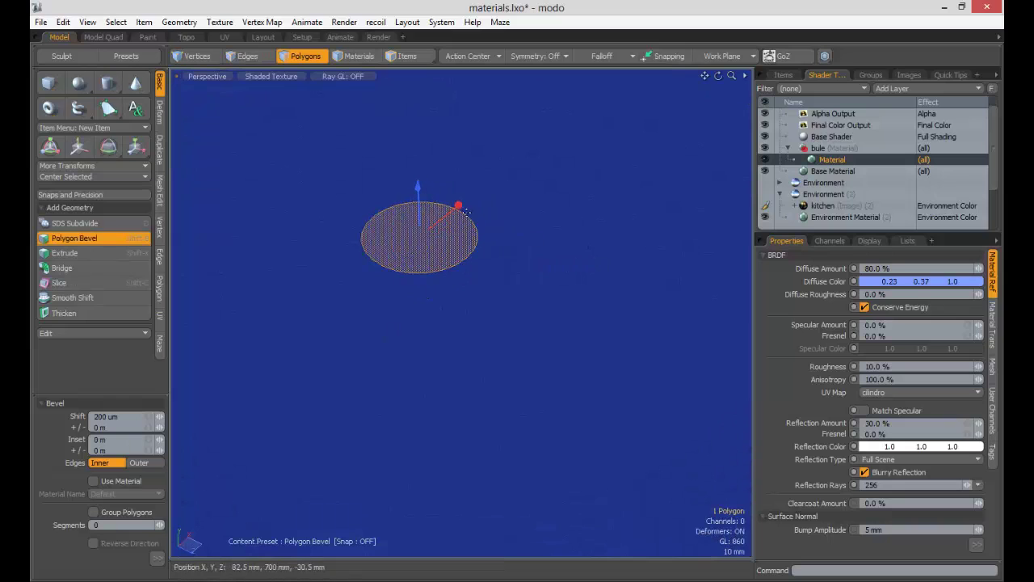
left_click_drag(457, 208, 457, 207)
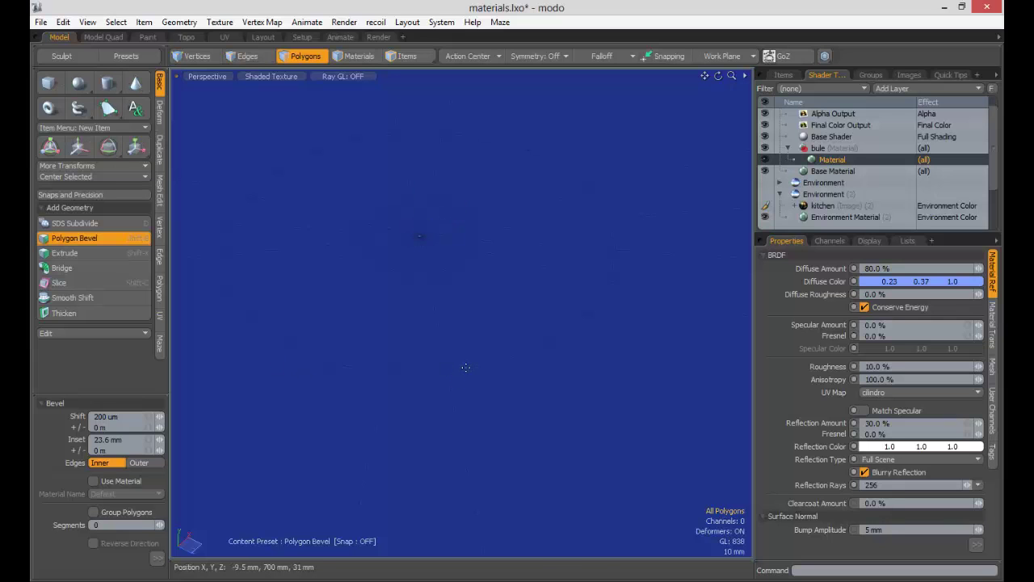
key("q")
left_click_drag(509, 323, 733, 288, "ctrl+alt")
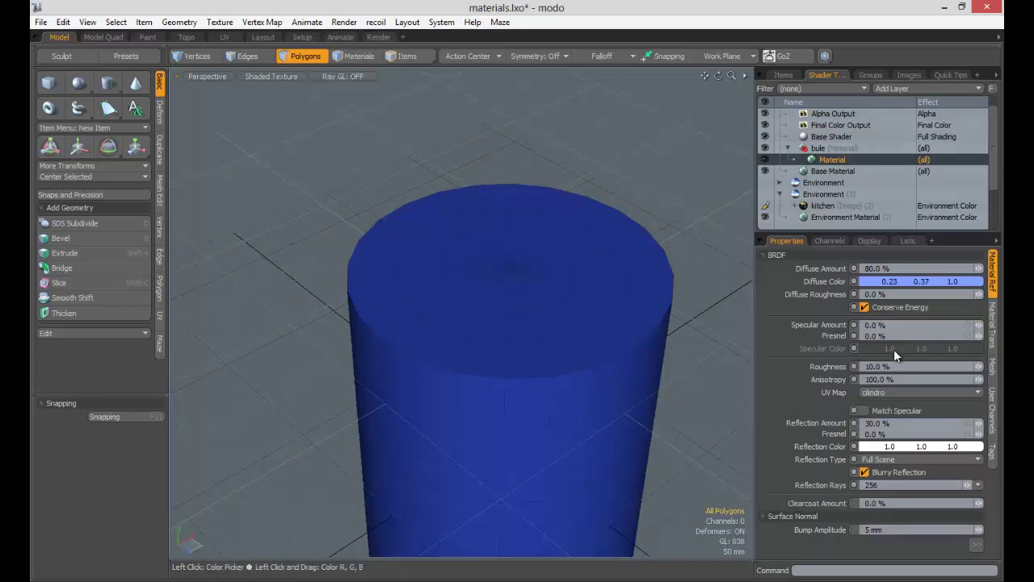
Reopen the render preview, set the material's roughness to 40%, and view the anisotropic reflections on the cylinder's top cap.
key("F8")
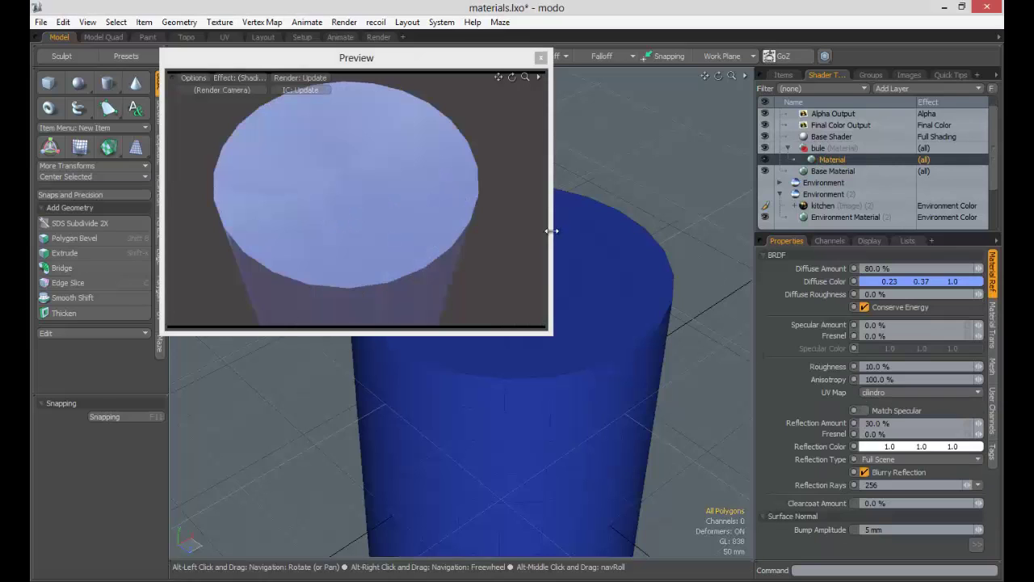
left_click_drag(496, 207, 477, 181, "alt")
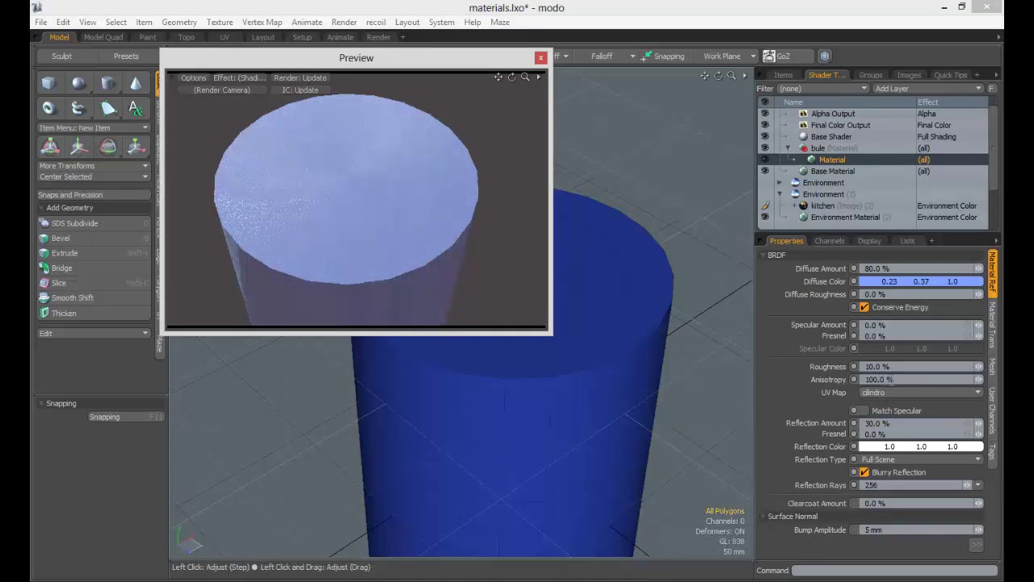
left_click(827, 369)
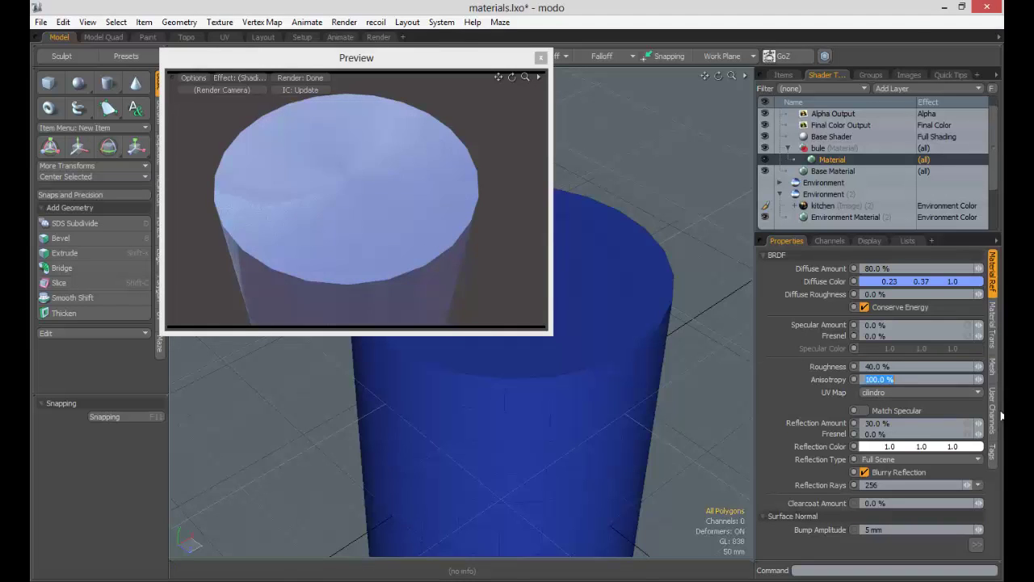
left_click_drag(392, 192, 374, 158, "alt")
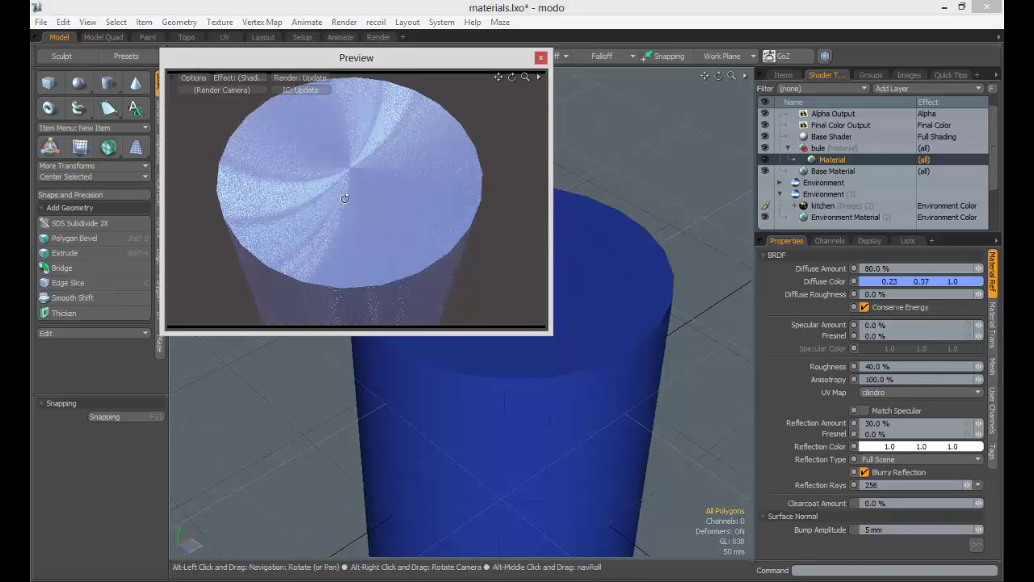
Set the material's roughness to 60% and its reflection amount to 60%, checking the cylinder's top cap in the preview.
left_click_drag(344, 199, 347, 210, "alt")
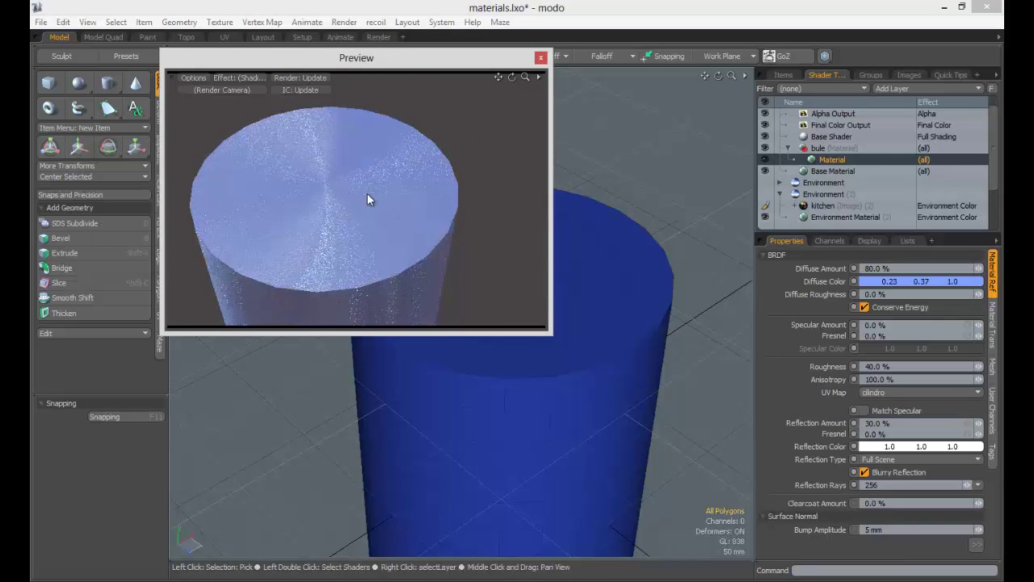
left_click(892, 366)
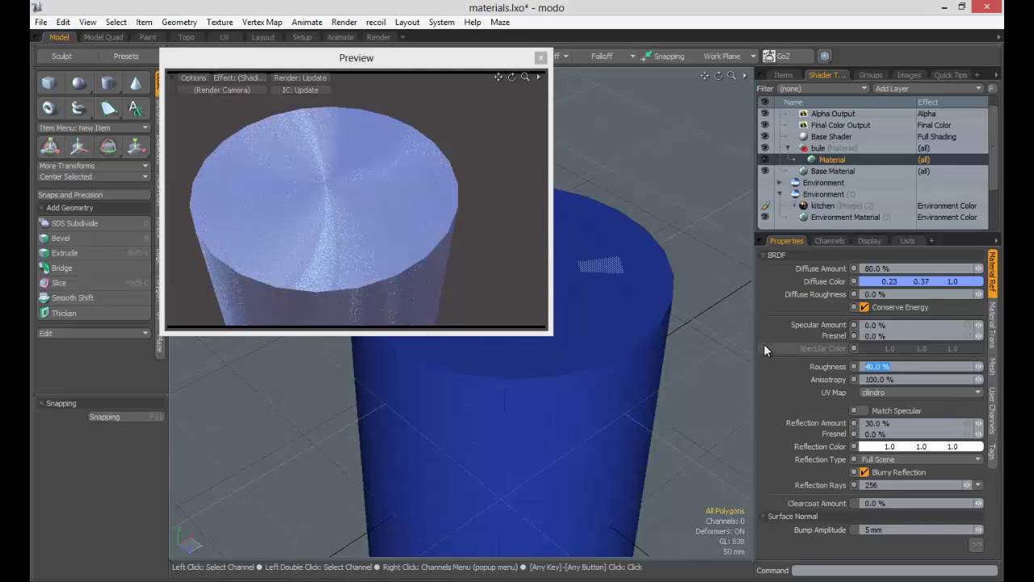
type("60")
key("Tab")
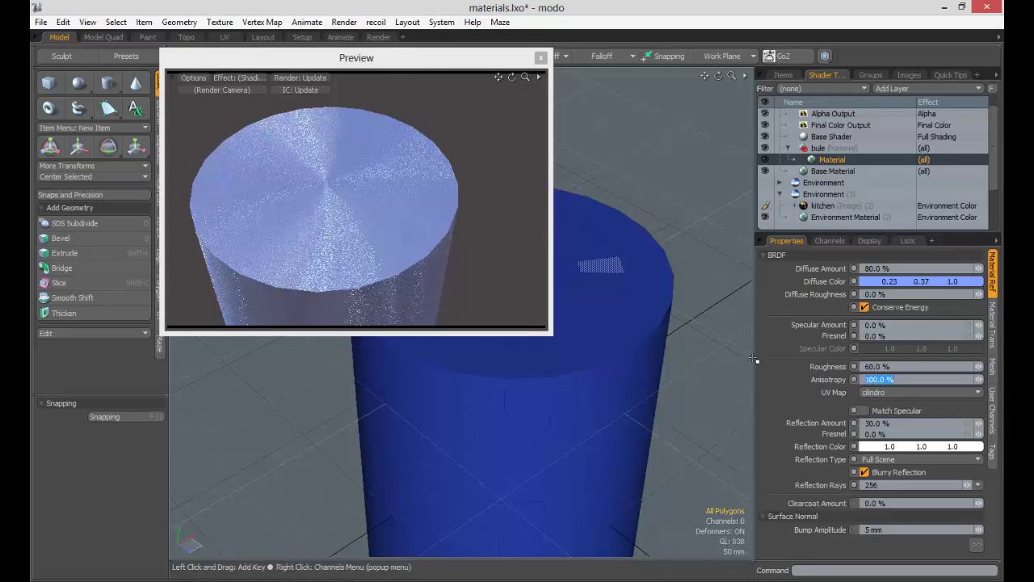
left_click(901, 427)
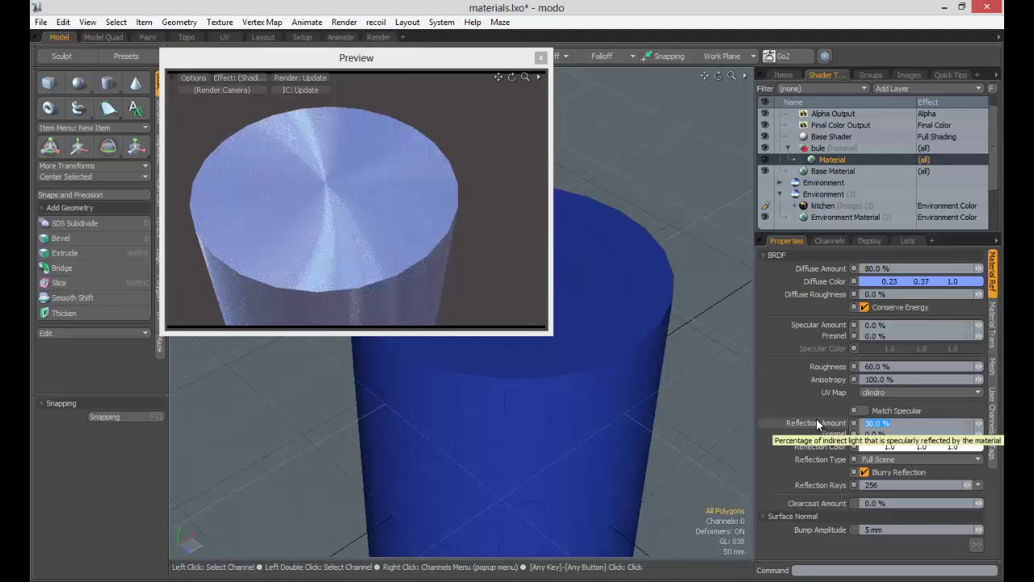
key("Tab")
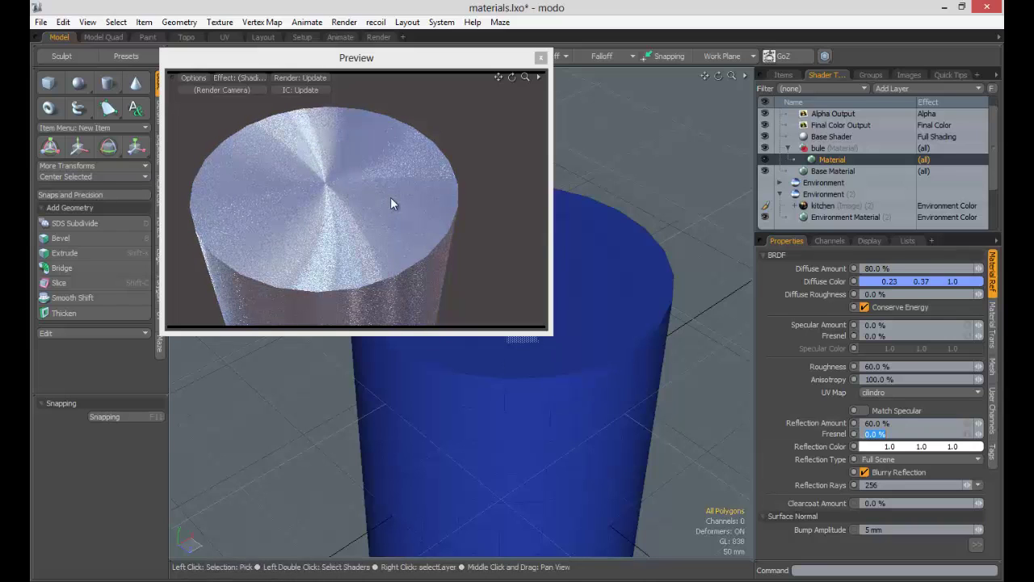
Set the material's reflection rays to 64 and render the anisotropic cylinder, closing the render window after viewing it.
left_click(347, 24)
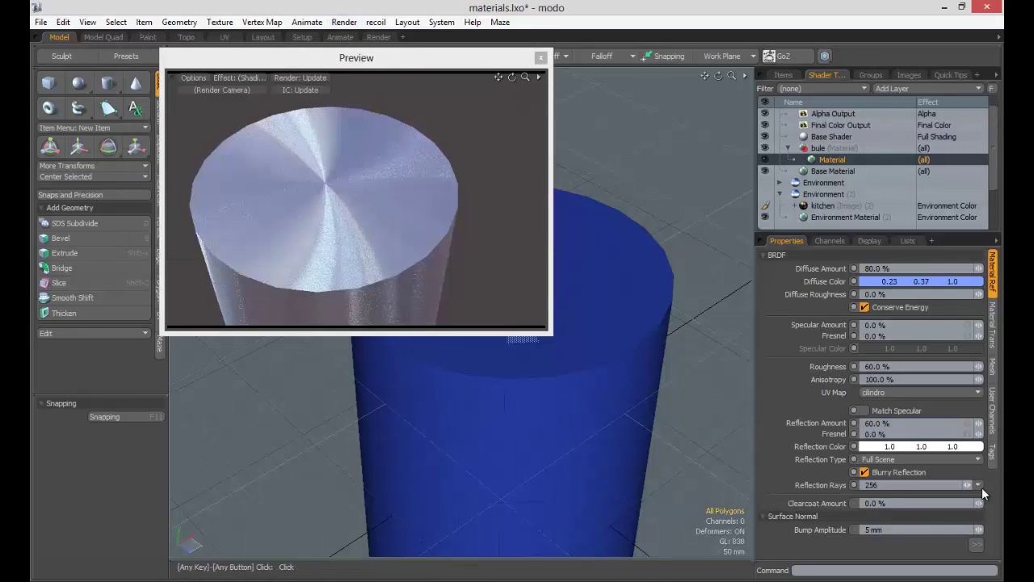
left_click(978, 485)
left_click(959, 478)
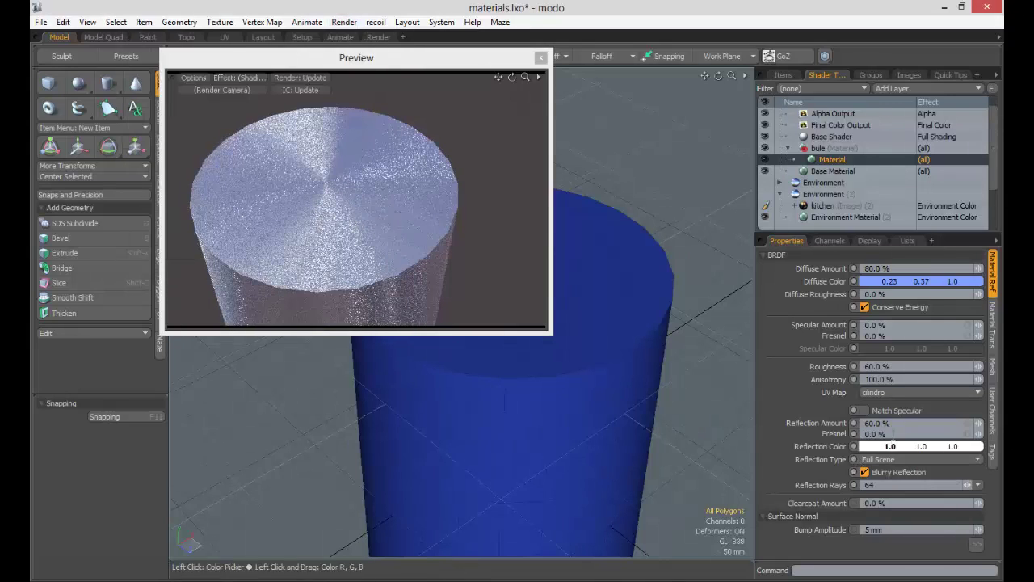
left_click(344, 23)
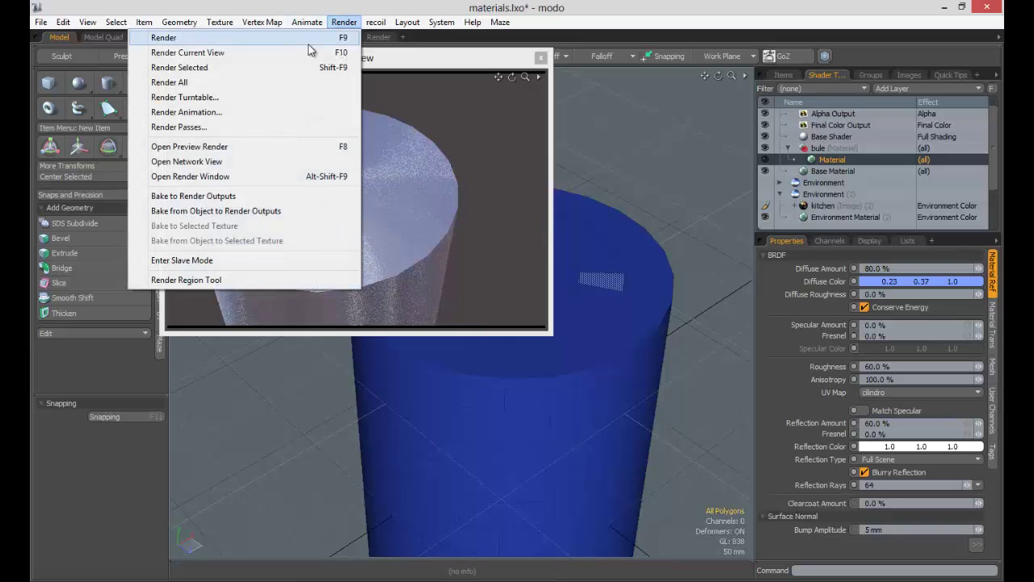
left_click(215, 39)
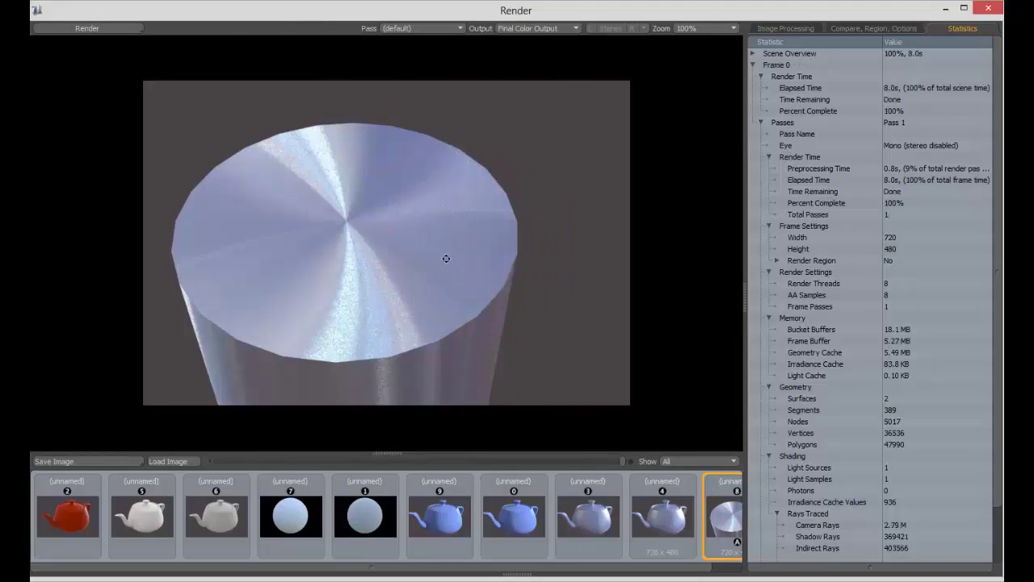
left_click(987, 10)
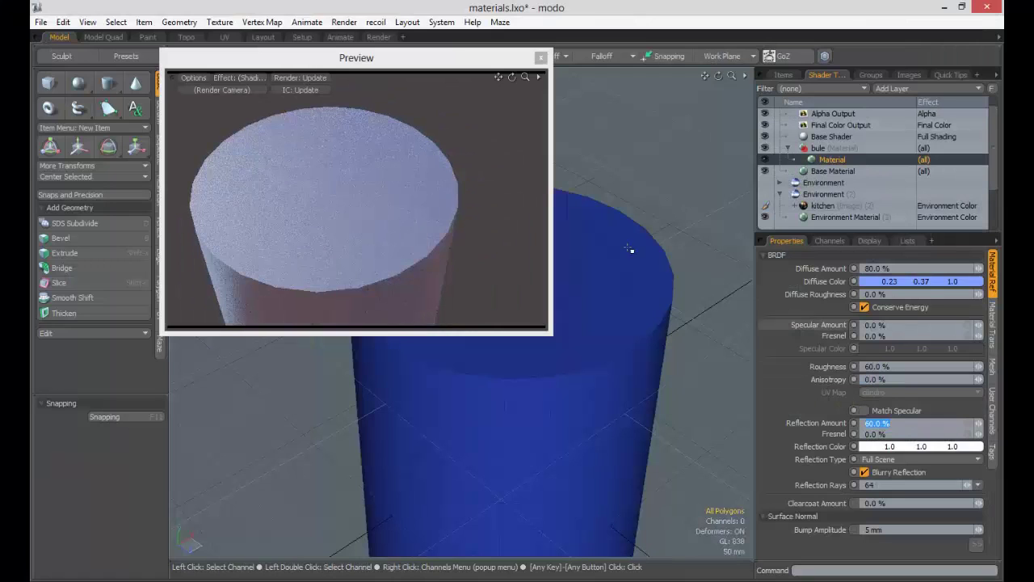
Render the cylinder with anisotropy at 0% and compare the image with the previous anisotropic render.
left_click(346, 25)
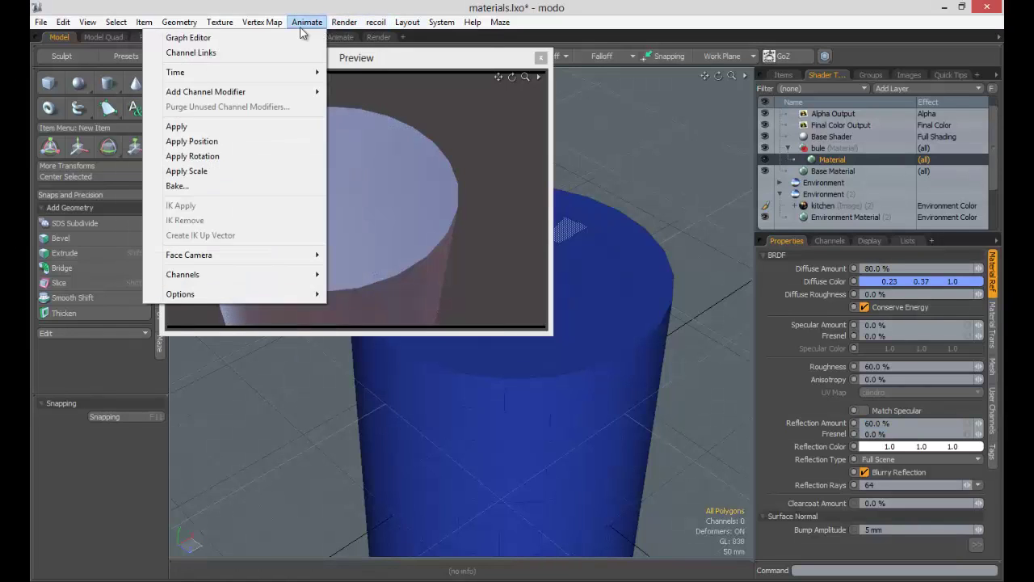
left_click(317, 38)
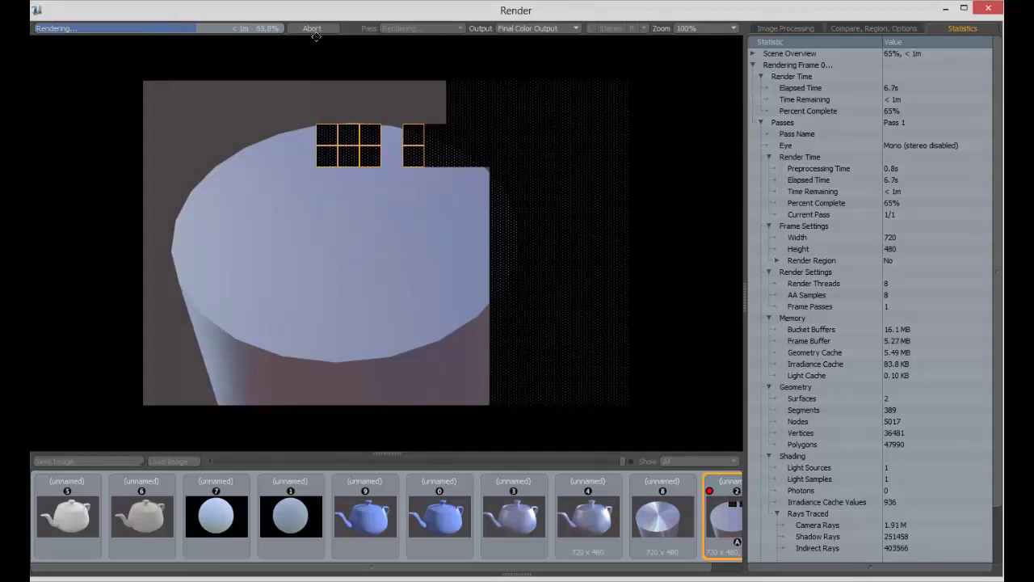
left_click(663, 517)
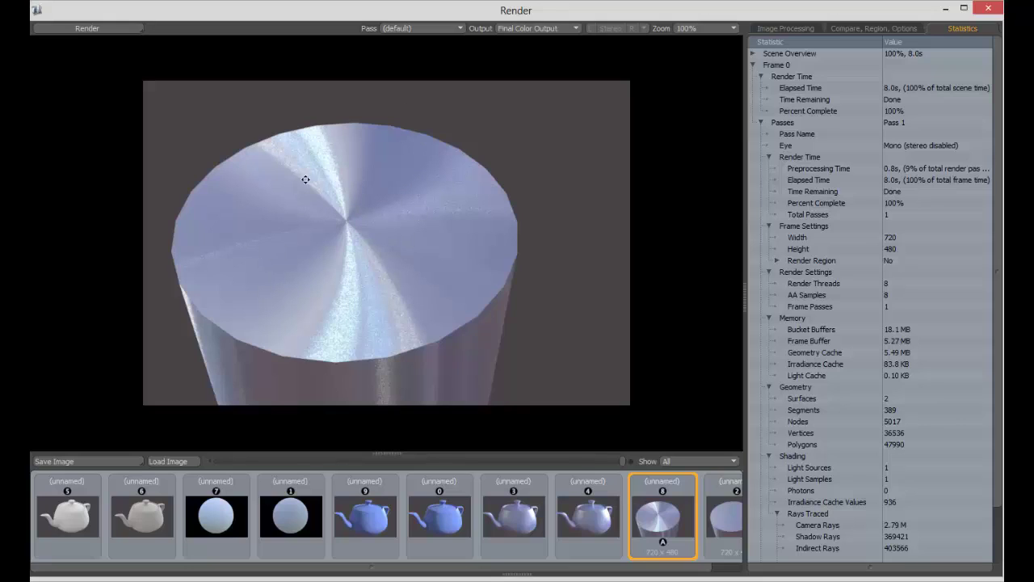
left_click(720, 524)
left_click(683, 518)
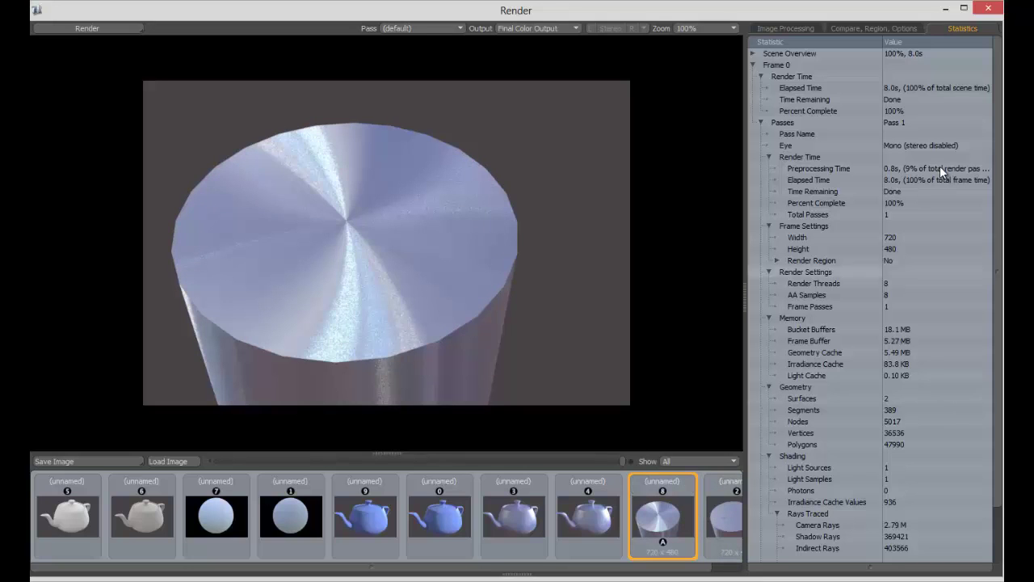
left_click(987, 8)
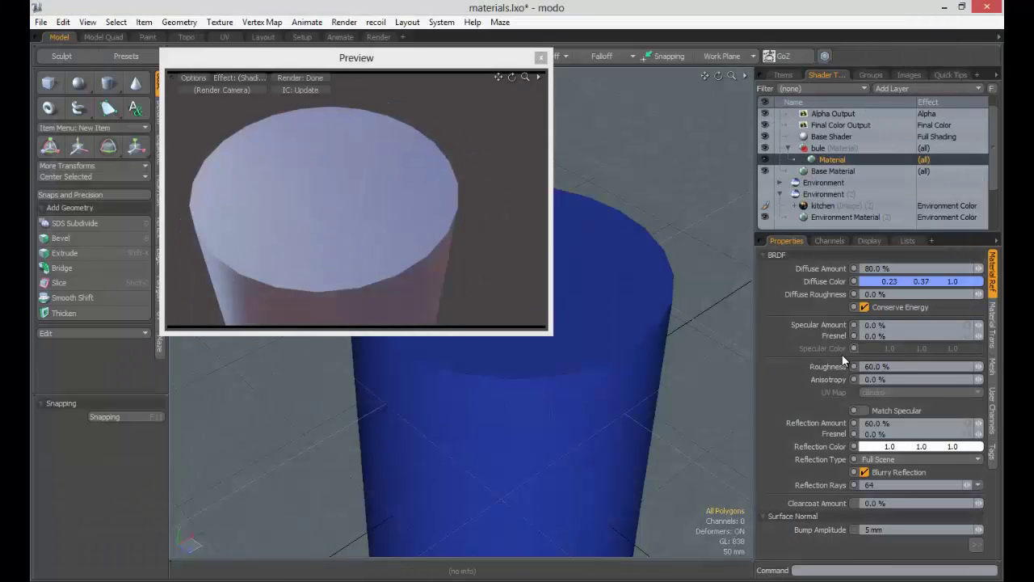
Move the preview aside and examine the cilindro UV map's layout in the UV Editor.
left_click_drag(456, 58, 330, 10)
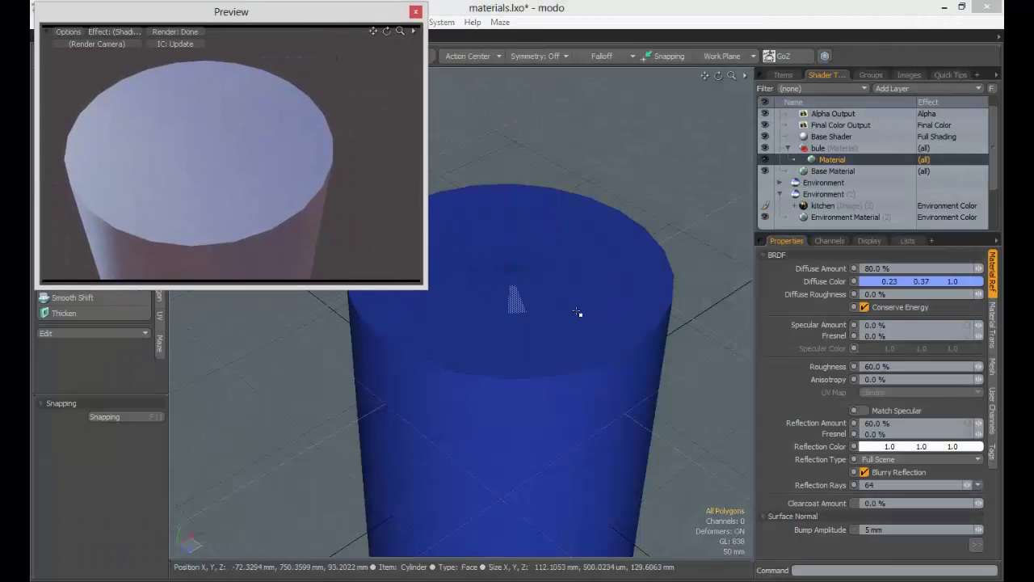
left_click(908, 240)
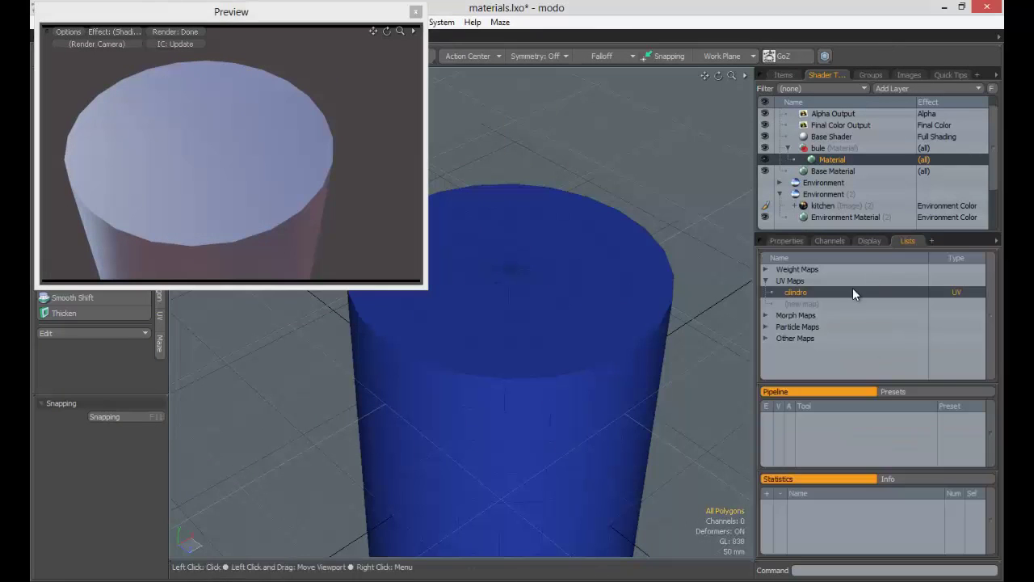
double_click(805, 294)
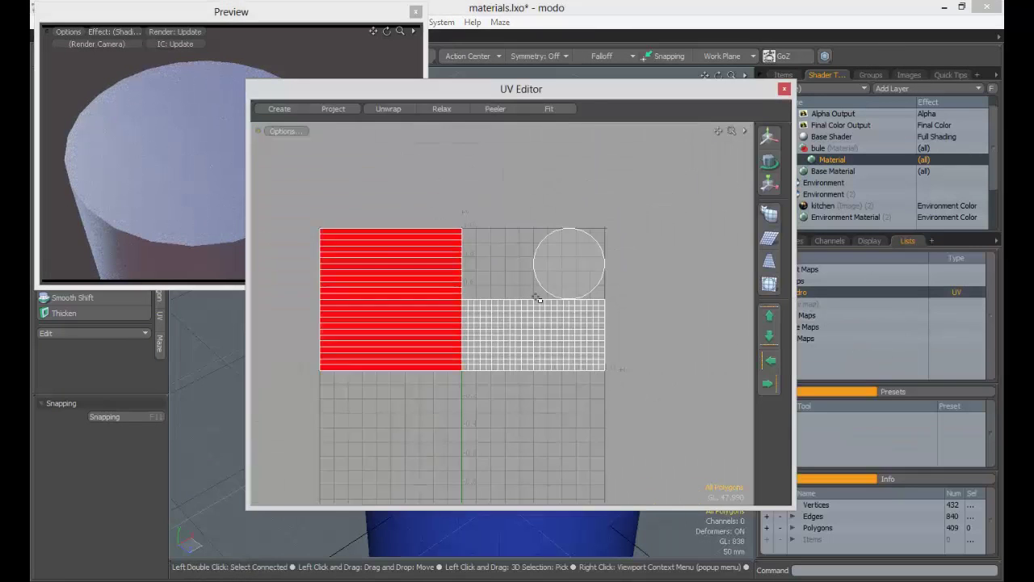
left_click(783, 88)
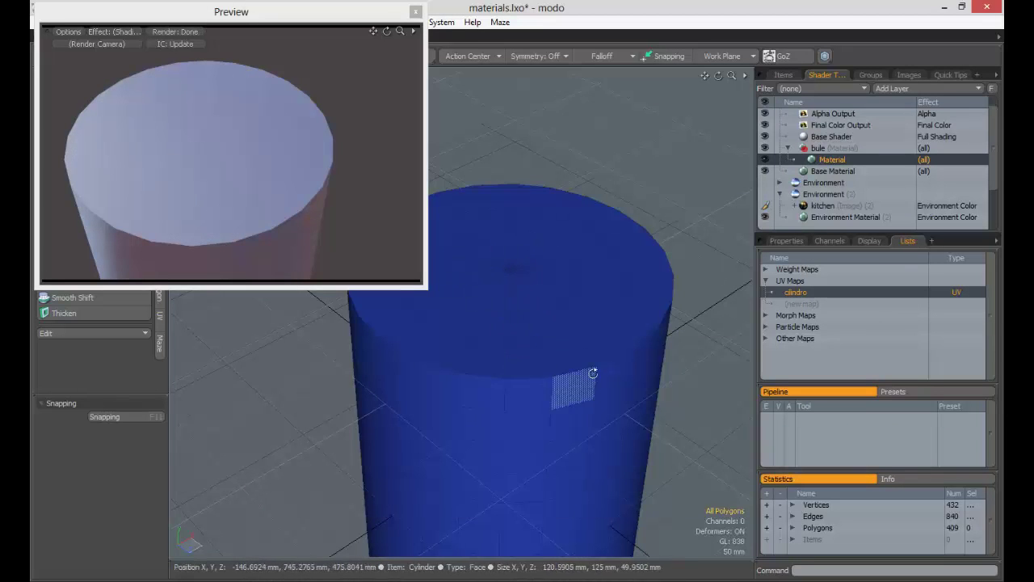
Inspect the rings of the cylinder's top cap and the single polygon of its bottom cap, leaving nothing selected.
left_click_drag(565, 379, 527, 265, "alt")
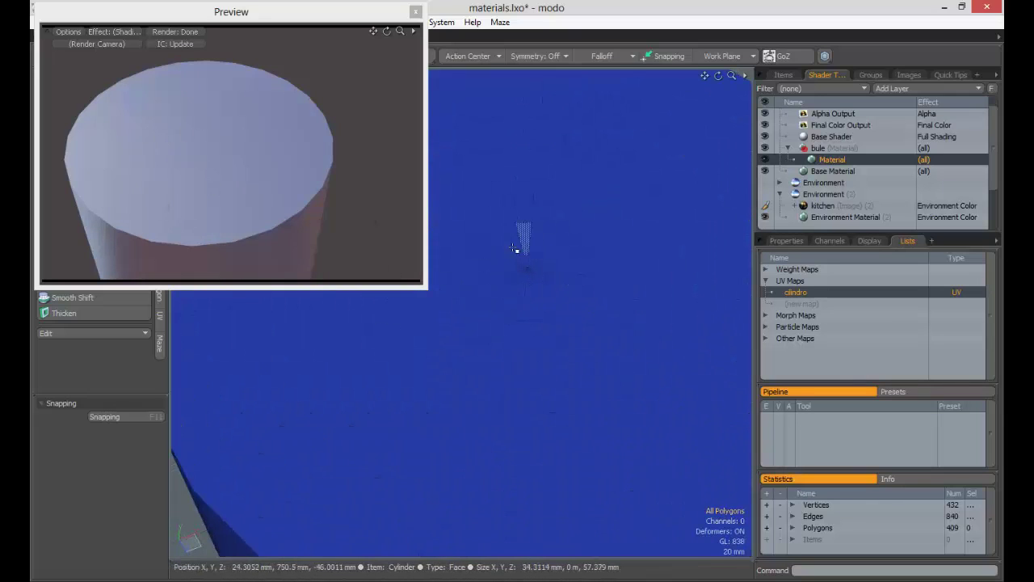
mouse_move(514, 248)
left_mouse_down()
mouse_move(505, 311)
mouse_move(521, 298)
left_mouse_up()
key("Escape")
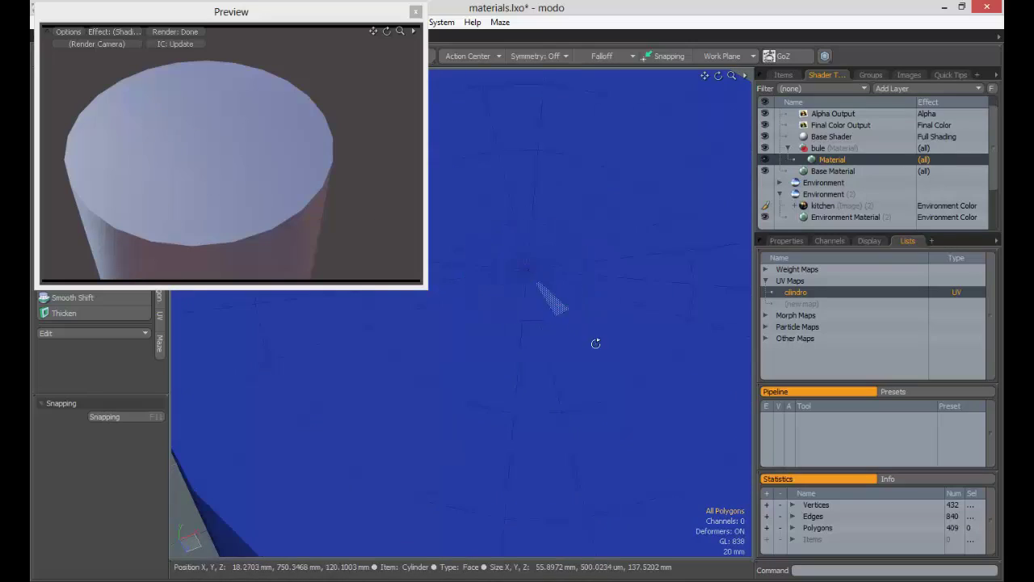
left_click_drag(596, 344, 549, 237, "alt")
left_click(618, 283)
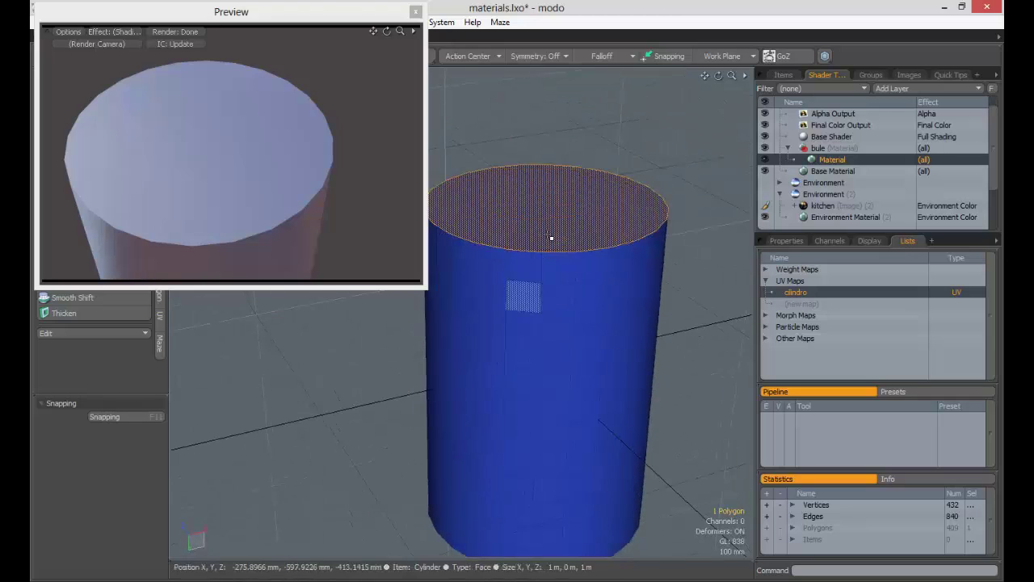
left_click_drag(532, 315, 565, 279, "alt")
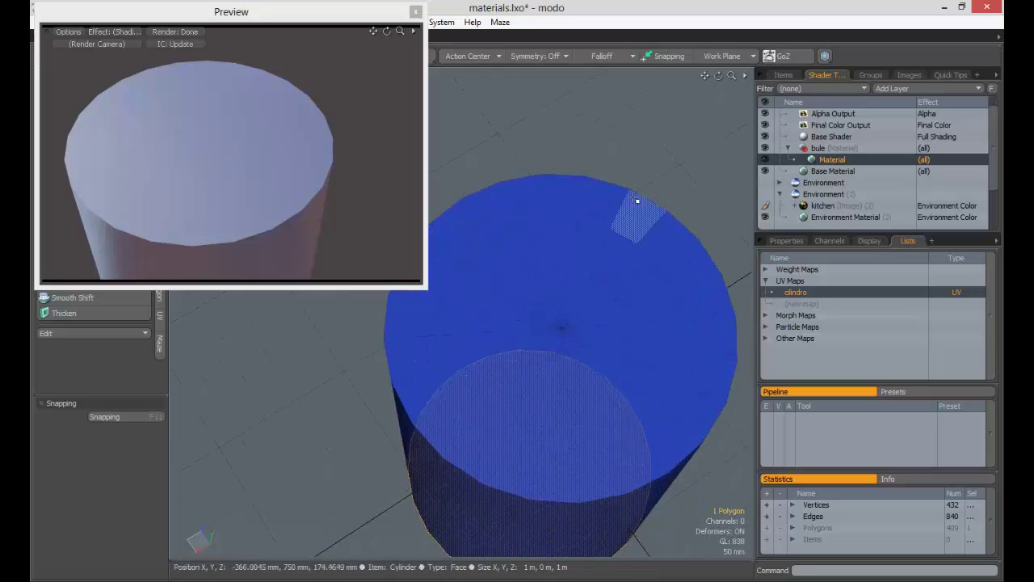
left_click_drag(512, 331, 556, 302, "alt")
left_click_drag(597, 399, 625, 329, "alt")
key("Escape")
Smooth the cylinder with subdivision surfaces and view its material at 100% anisotropy in an enlarged preview.
key("Tab")
left_click(832, 159)
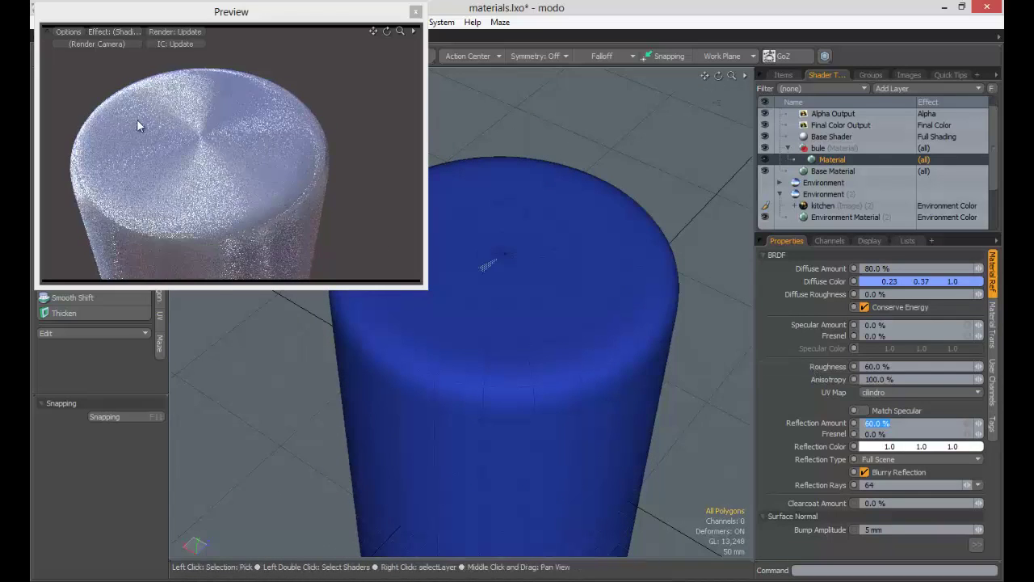
left_click_drag(425, 282, 493, 340)
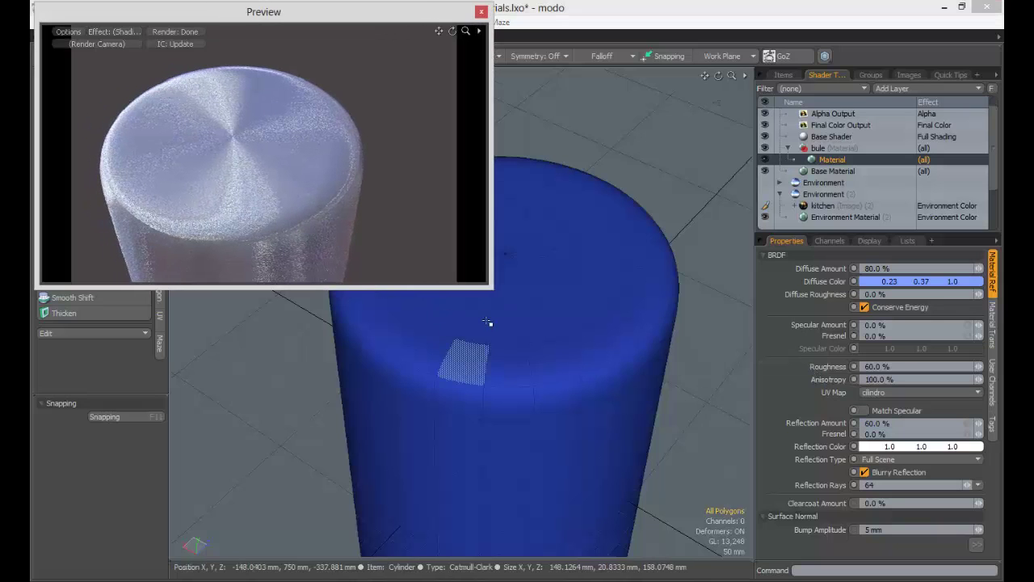
left_click_drag(488, 288, 440, 416)
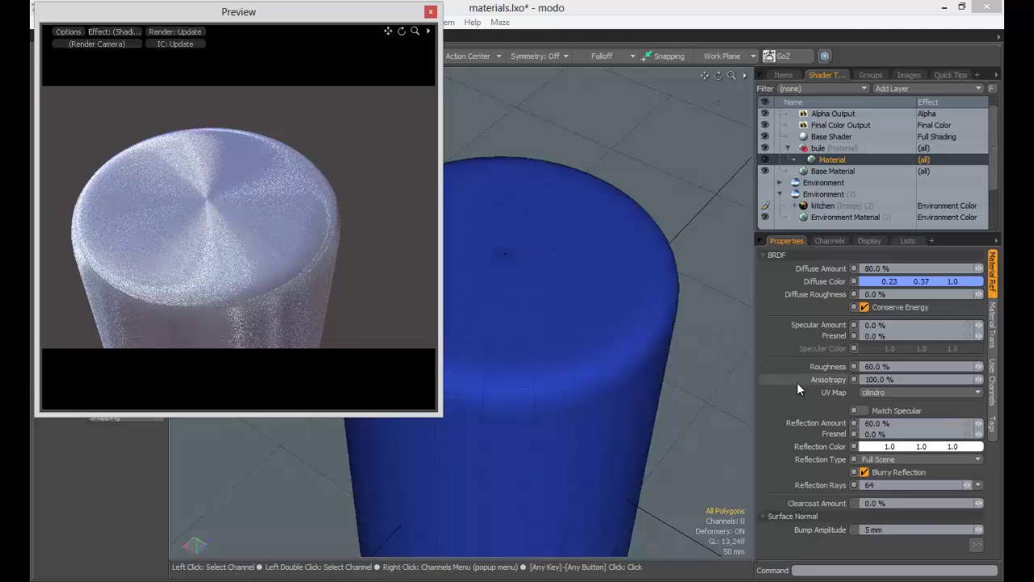
Set the anisotropy to 0% to compare the smoothed cylinder's reflections, and return it to 100%.
left_click(889, 379)
type("0")
key("Tab")
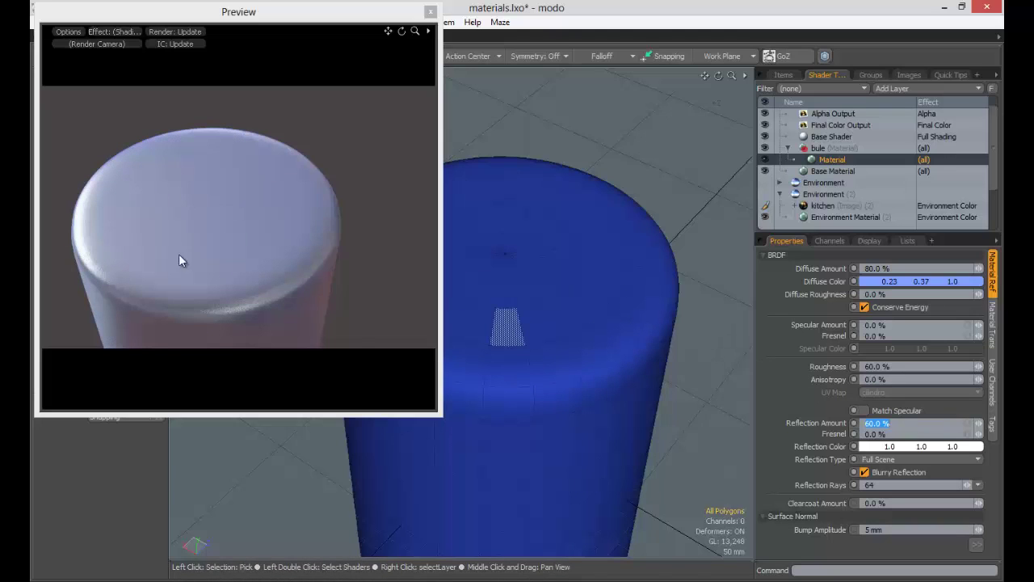
left_click(902, 378)
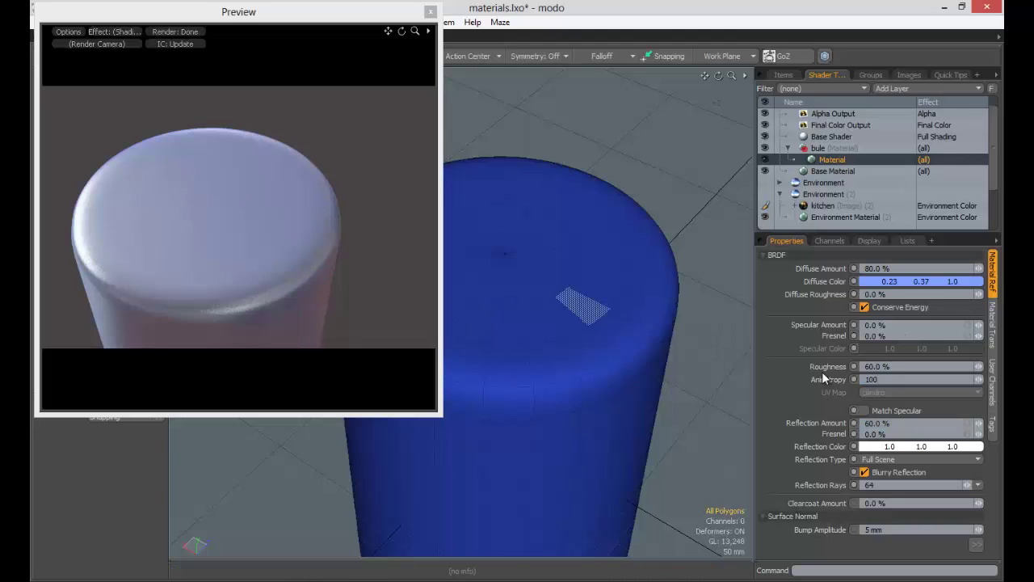
type("100")
key("Tab")
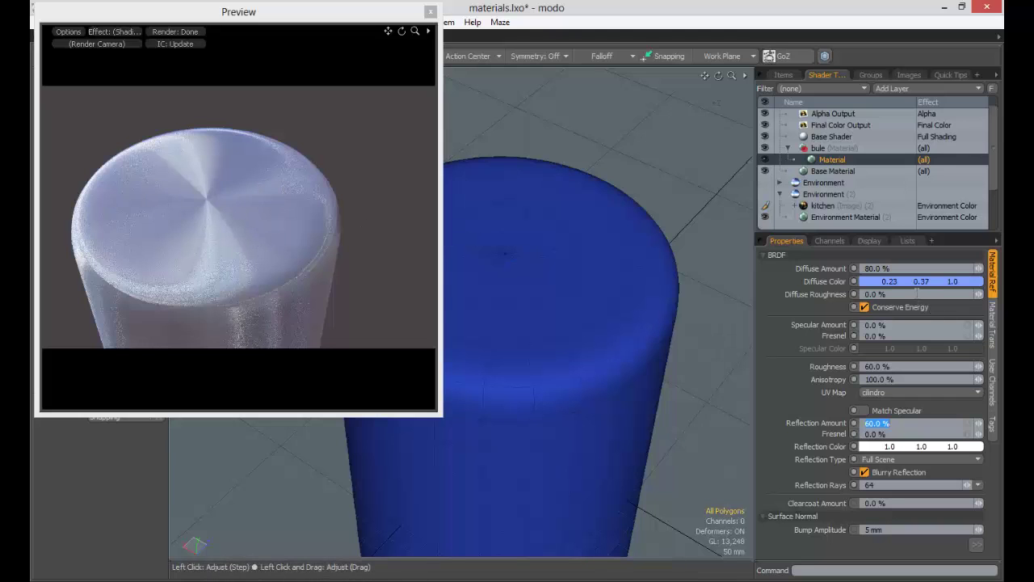
Change the material's diffuse color from blue to pure black (0.0, 0.0, 0.0).
left_click(889, 281)
left_click_drag(664, 247, 686, 199)
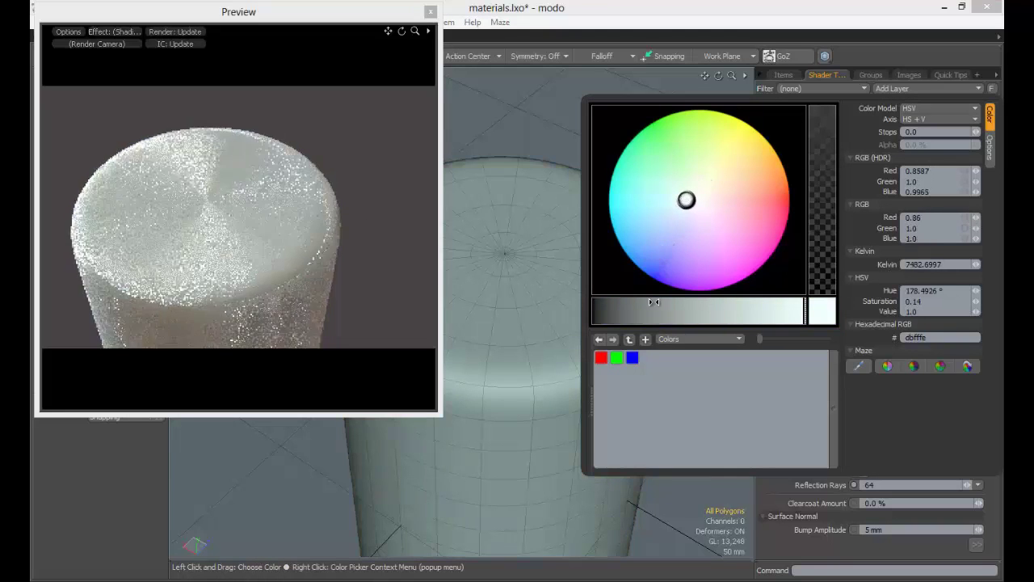
left_click_drag(664, 309, 616, 309)
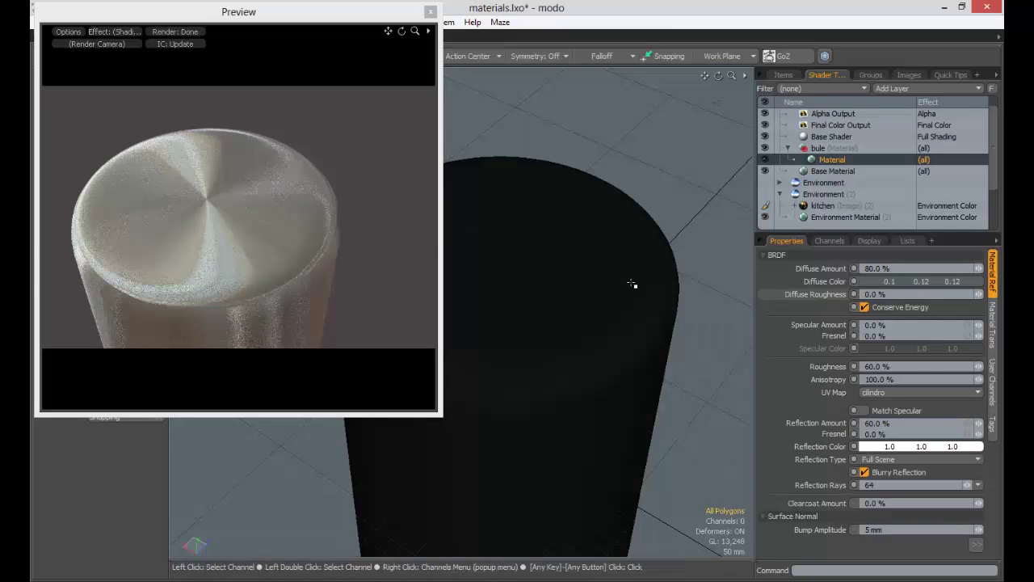
left_click_drag(915, 285, 868, 284)
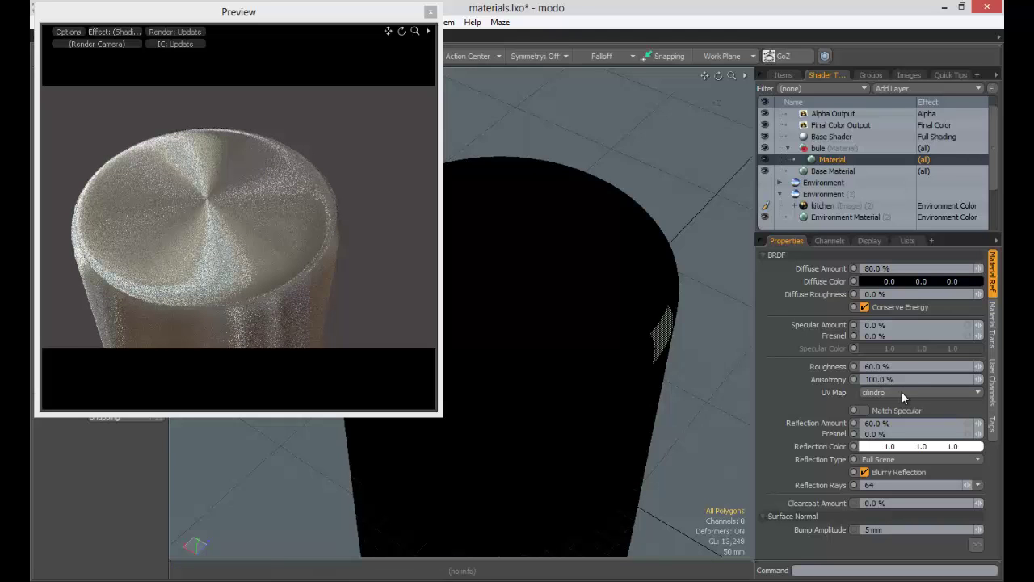
Tint the material's reflection color a bluish grey of about 0.53, 0.62, 0.67.
left_click(904, 453)
mouse_move(692, 415)
left_mouse_down()
mouse_move(649, 409)
mouse_move(670, 413)
left_mouse_up()
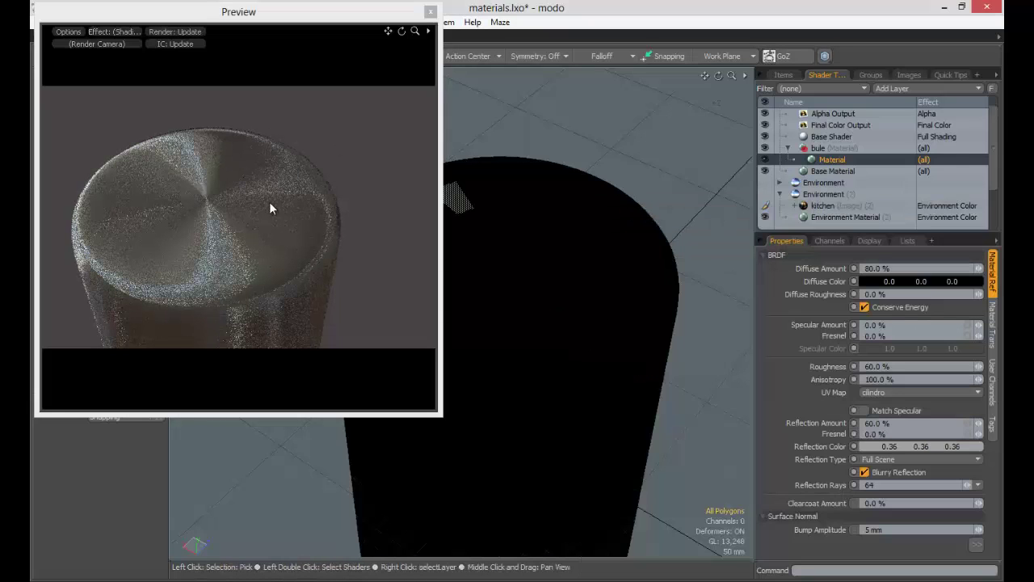
left_click(907, 451)
mouse_move(700, 304)
left_mouse_down()
mouse_move(666, 315)
mouse_move(681, 312)
left_mouse_up()
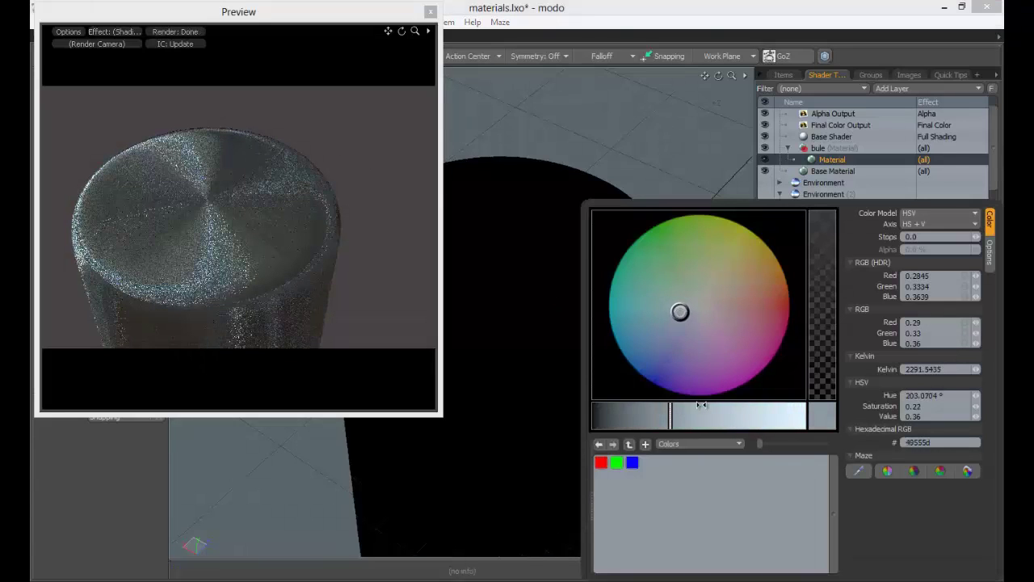
left_click_drag(670, 416, 735, 412)
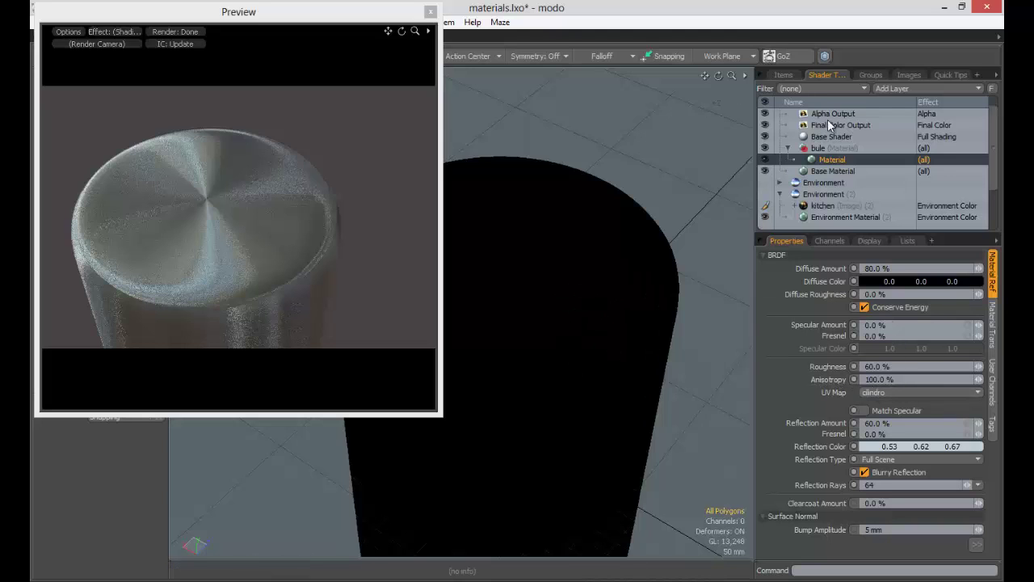
Hide the cylinder, frame the teapot from the side in the preview, and open its material's reflection settings.
left_click(783, 74)
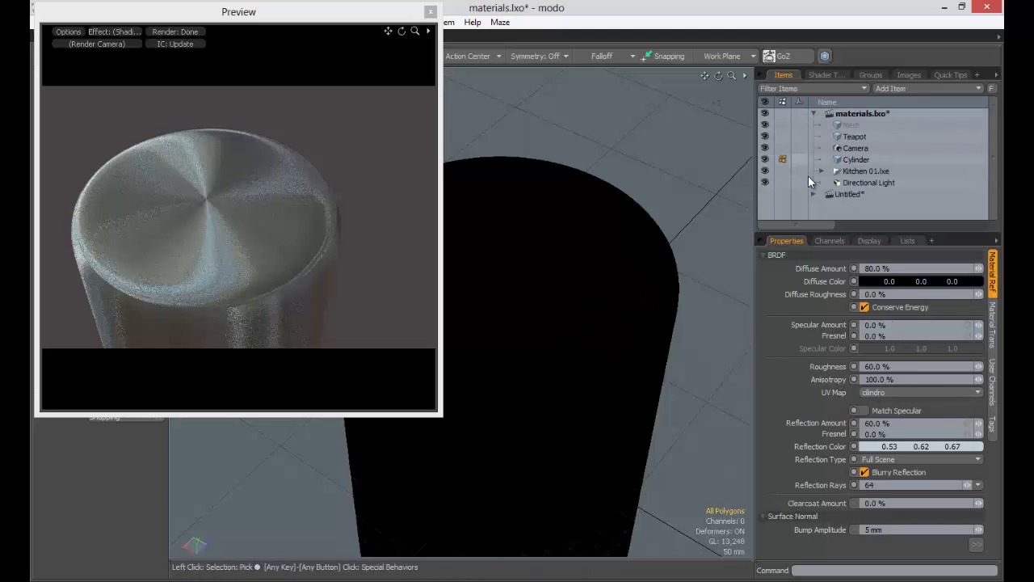
left_click(765, 159)
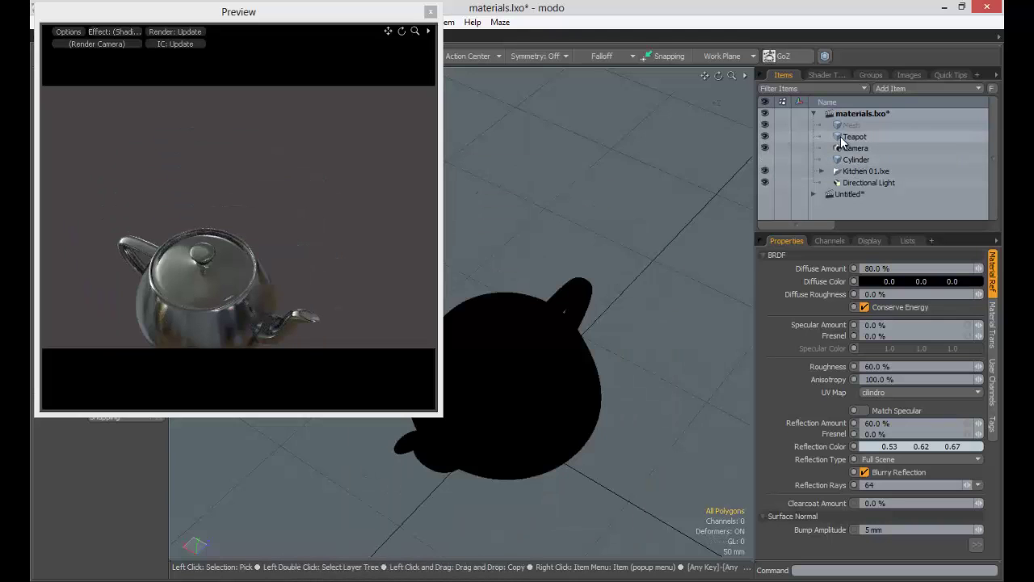
left_click(844, 135)
left_click_drag(275, 282, 243, 234, "alt+shift")
left_click_drag(195, 200, 325, 206, "alt")
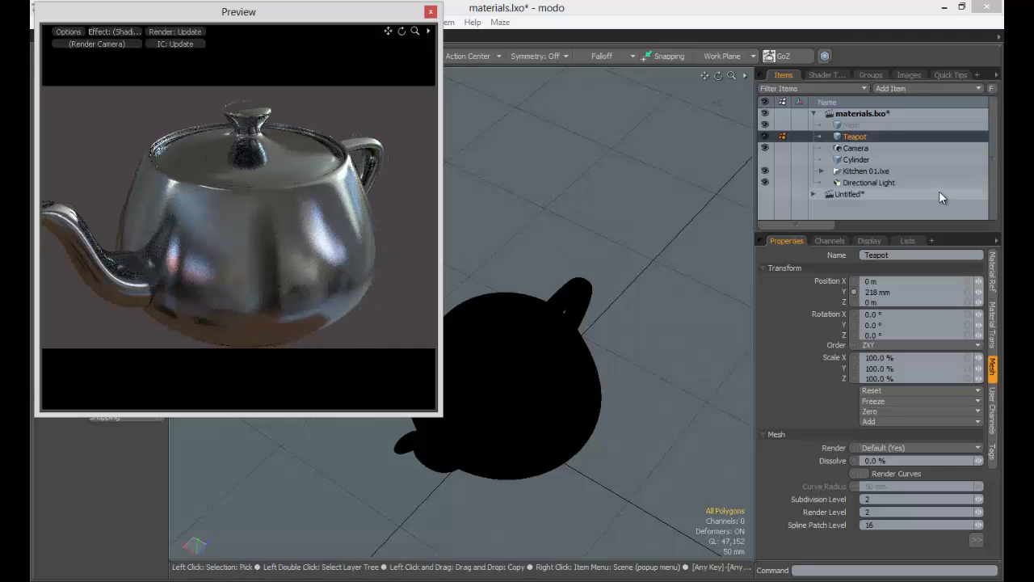
left_click(829, 75)
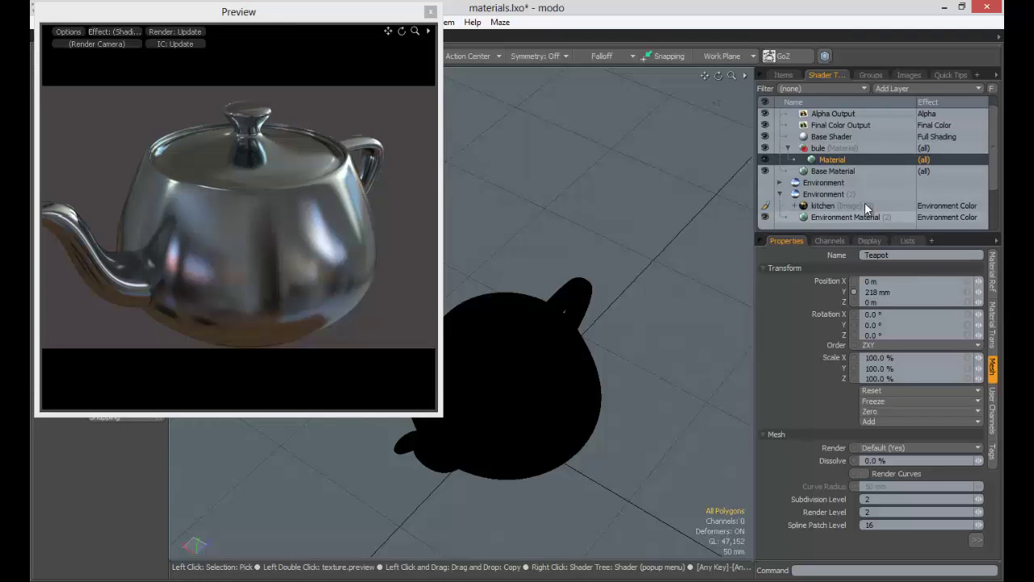
left_click(992, 271)
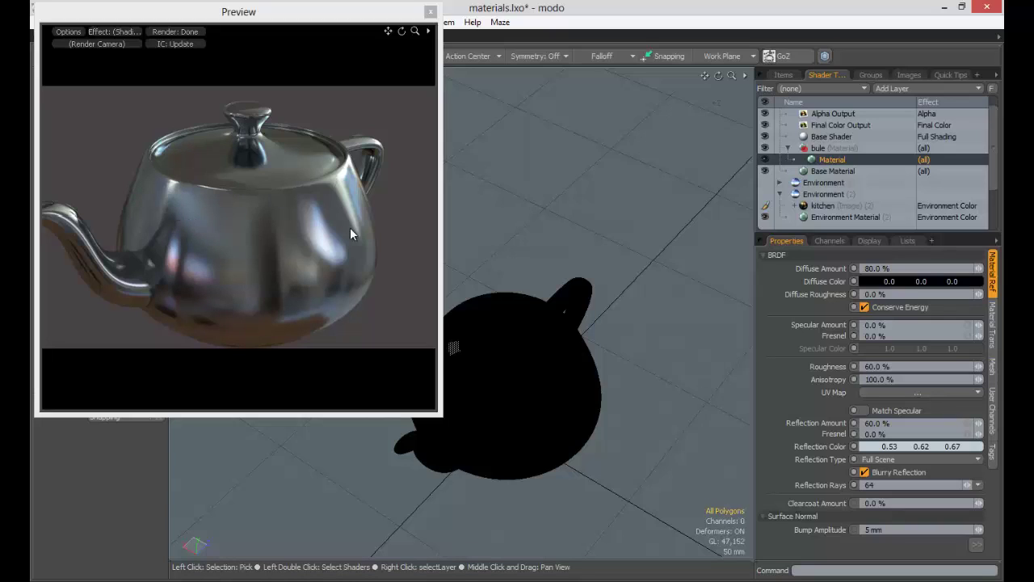
Return the material to 20% roughness and 0% anisotropy, try 60% reflection, and set the reflection amount to 0%.
key("ctrl+z")
key("ctrl+z")
key("ctrl+z")
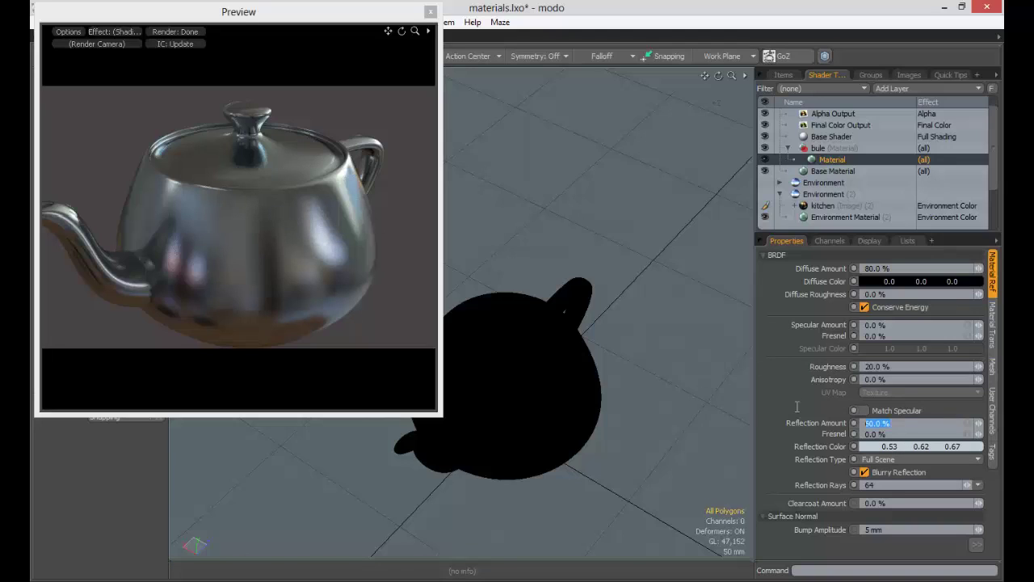
type("60")
key("Return")
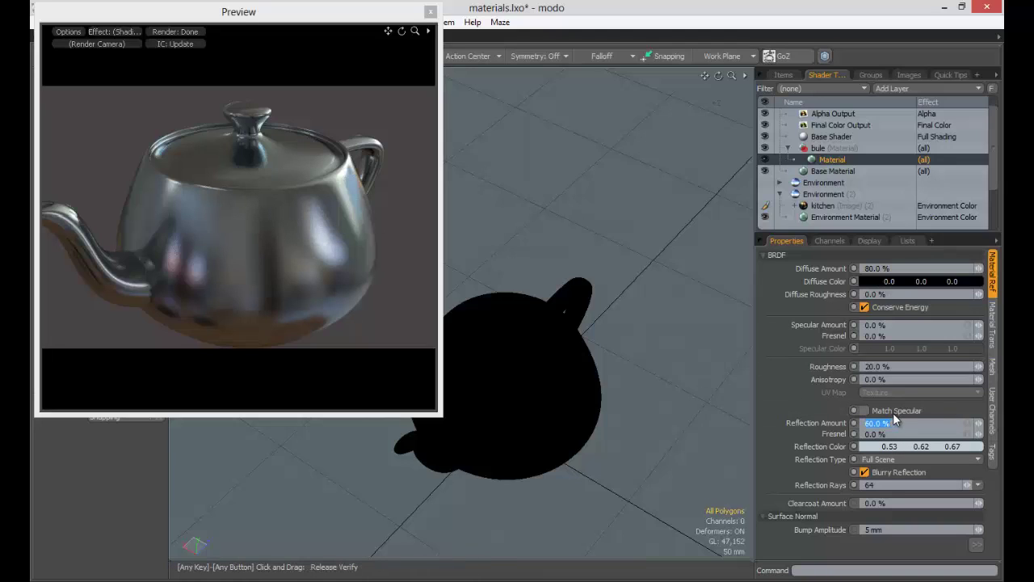
type("0")
key("Tab")
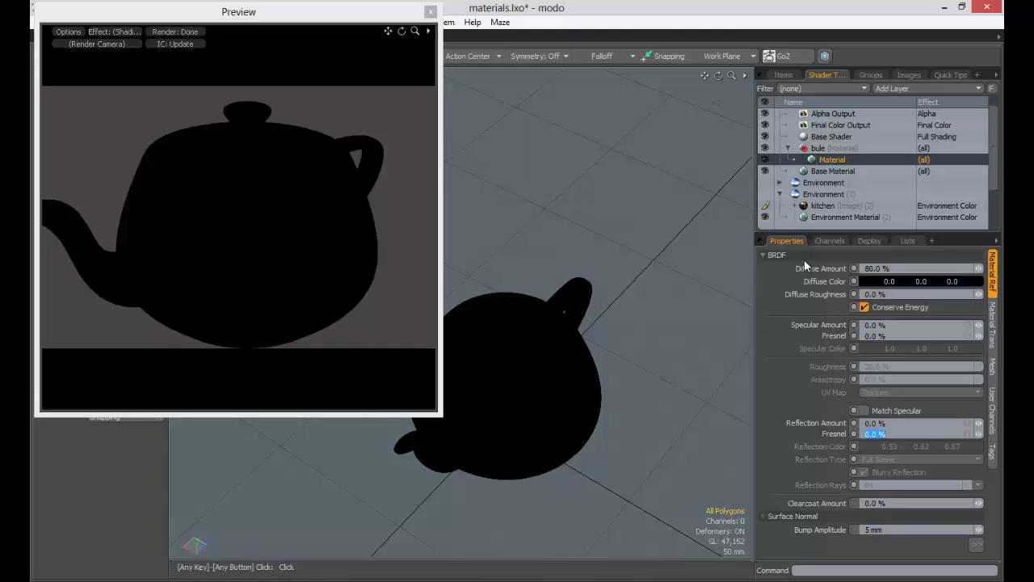
Change the material's diffuse color from black to a bright orange of about 0.87, 0.39, 0.0.
left_click(907, 281)
left_click_drag(642, 299, 670, 299)
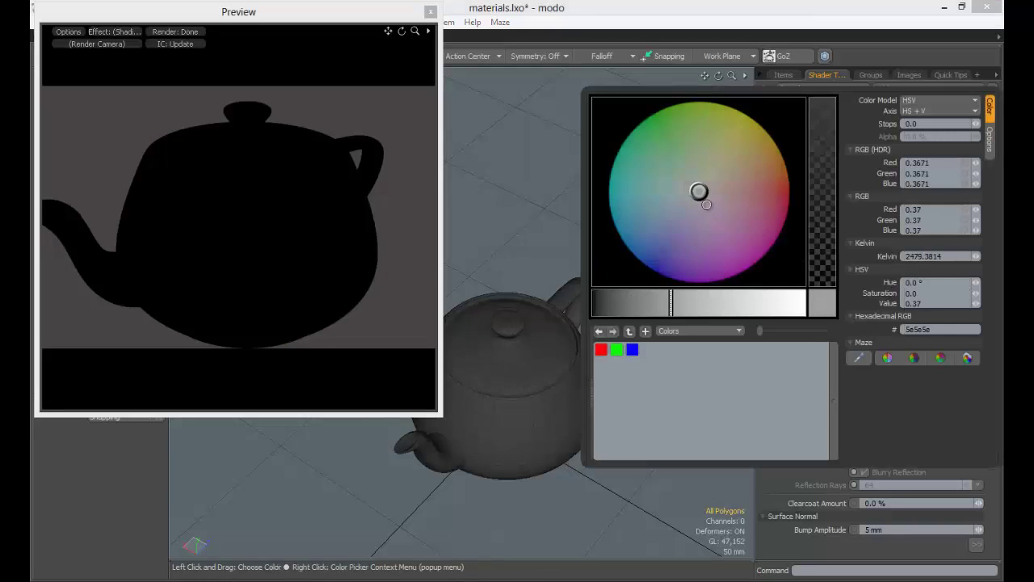
left_click_drag(706, 205, 800, 134)
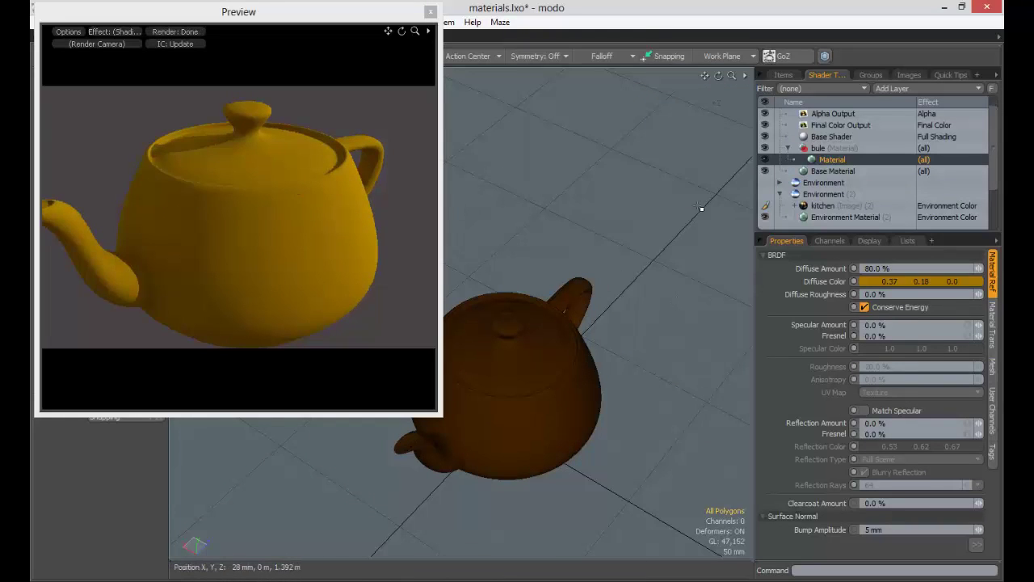
left_click(911, 280)
mouse_move(778, 151)
left_mouse_down()
mouse_move(784, 165)
mouse_move(781, 152)
left_mouse_up()
left_click_drag(697, 309, 775, 299)
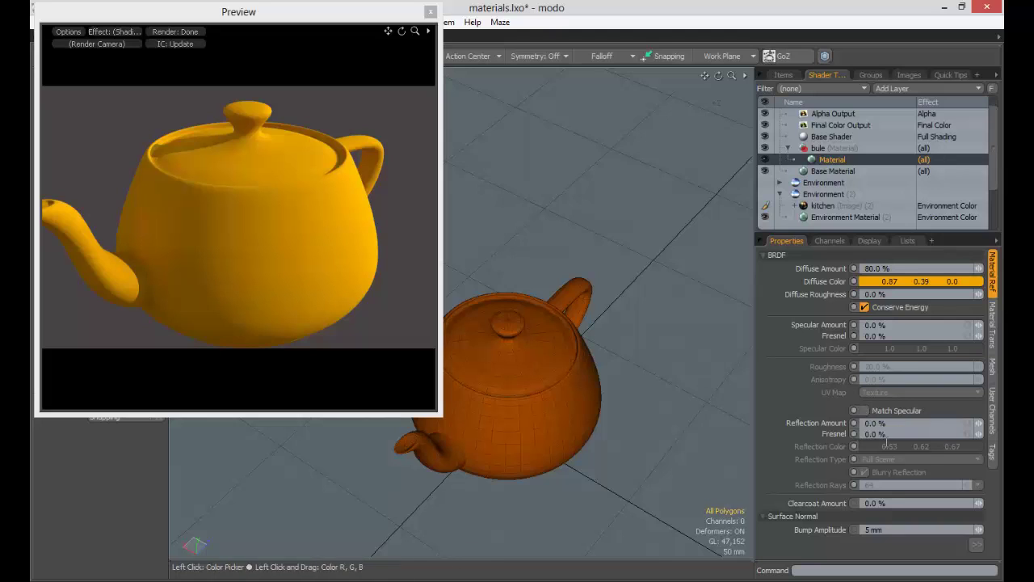
Set the clearcoat amount to 100% to preview the coating on the non-reflective orange teapot, and return it to 0%.
left_click(879, 503)
type("100")
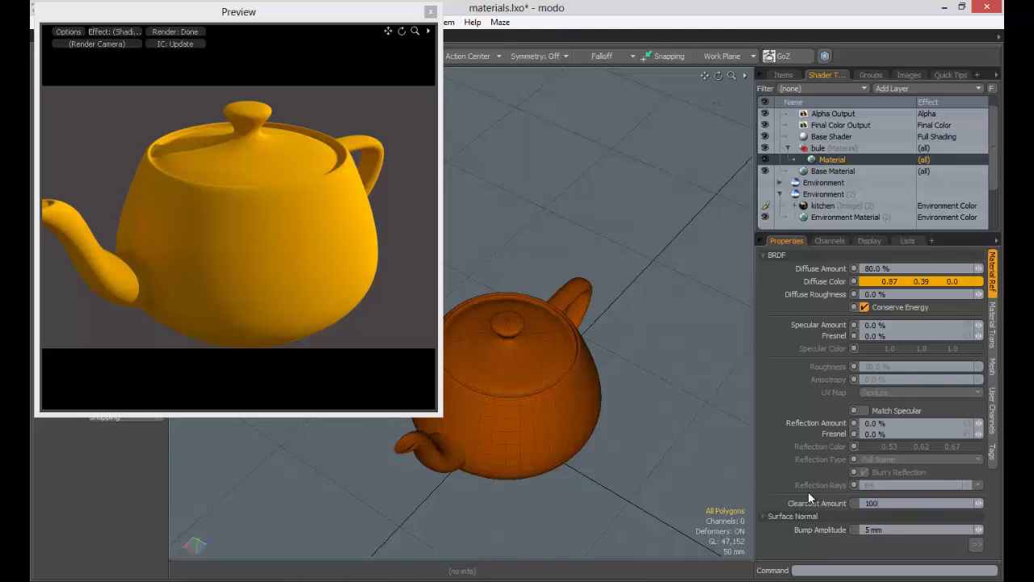
key("Tab")
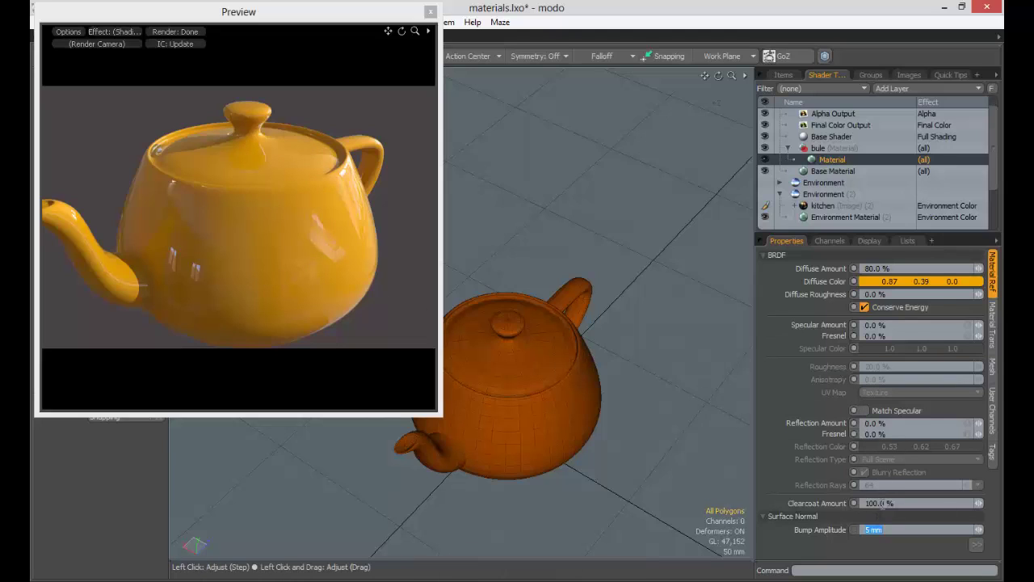
left_click_drag(892, 502, 808, 494)
type("0")
key("Tab")
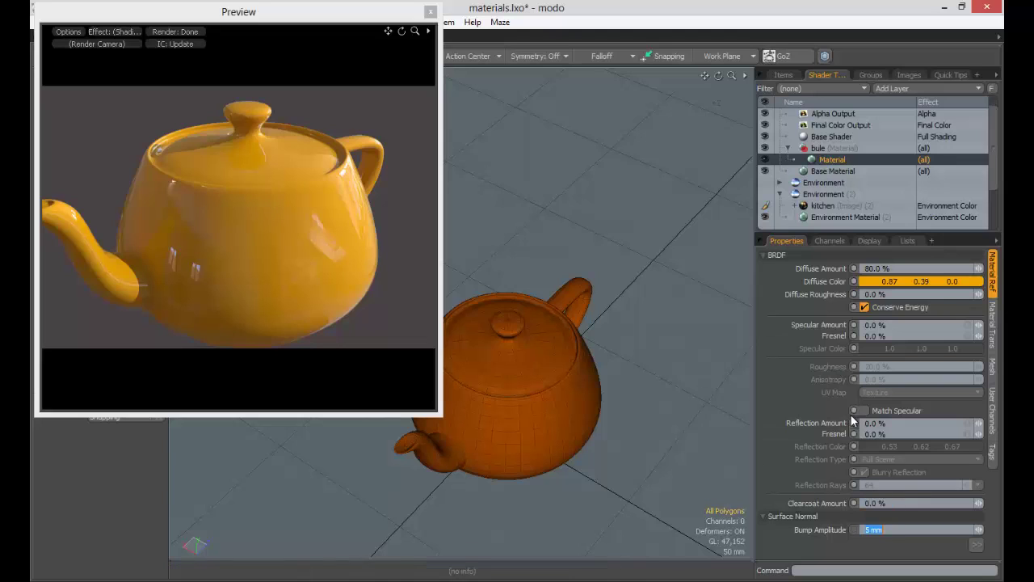
Try a 40% reflection amount, raise it to 70%, and set the material's roughness to 50%.
left_click(802, 424)
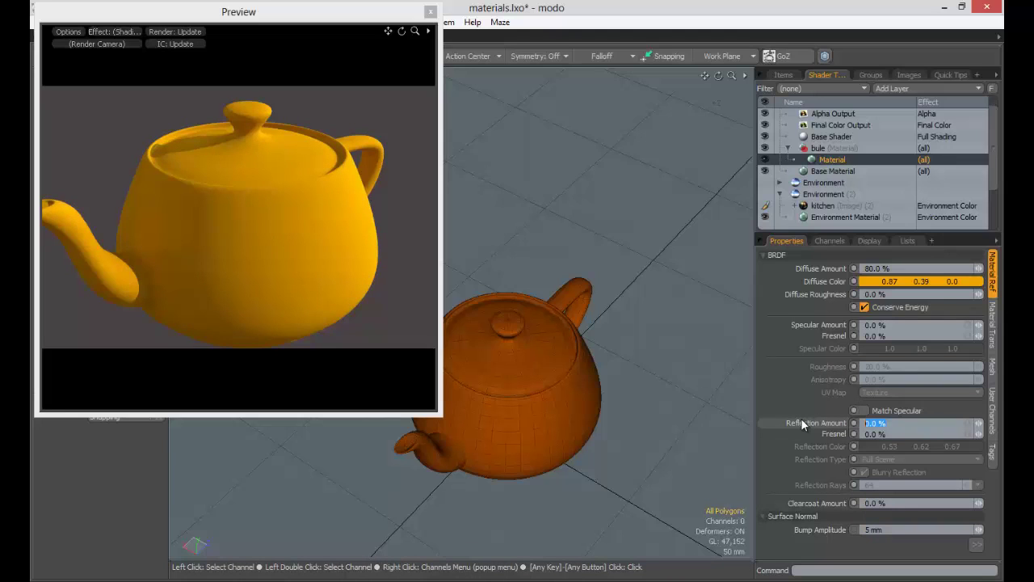
type("40")
key("Tab")
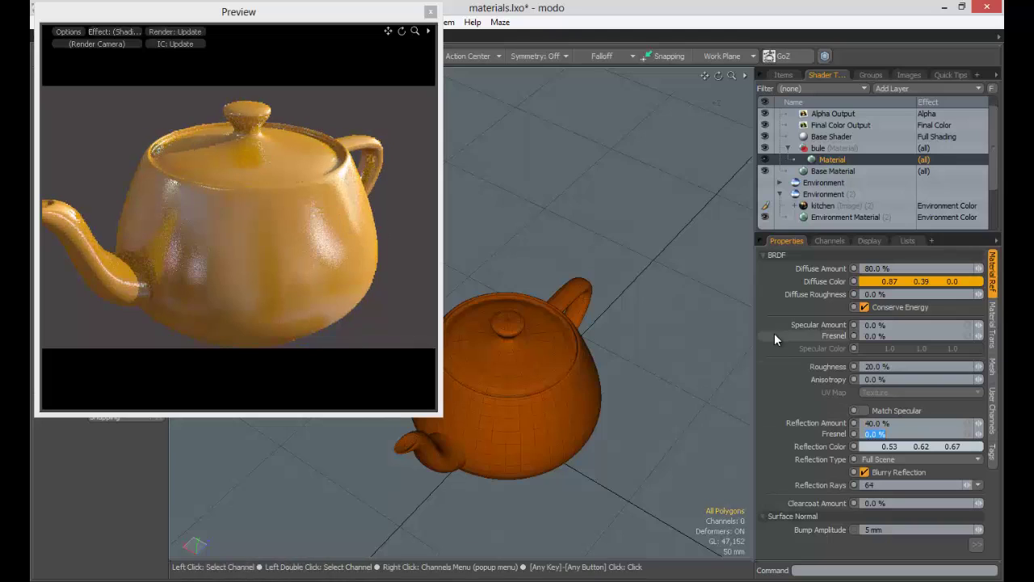
left_click(832, 418)
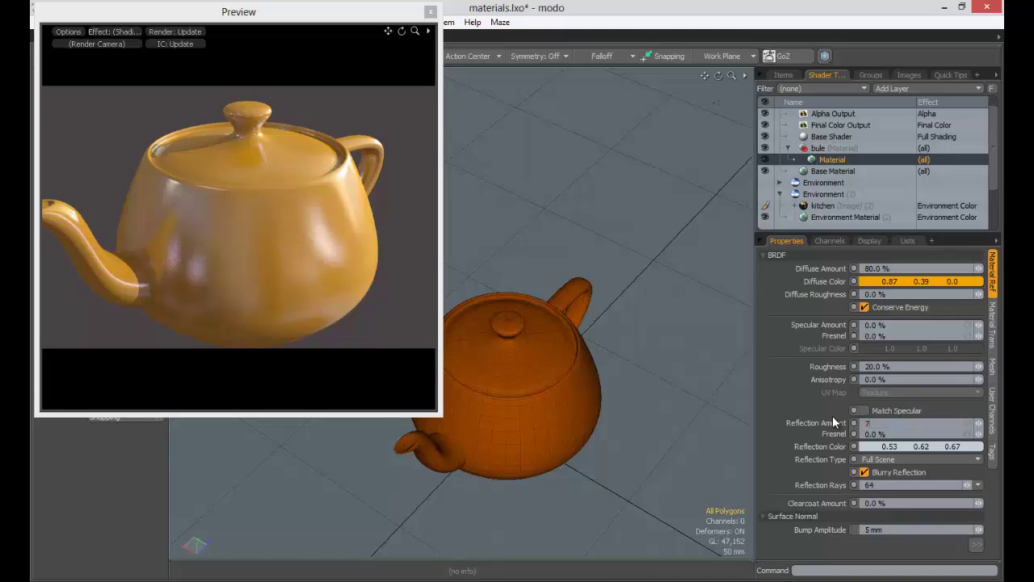
key("Tab")
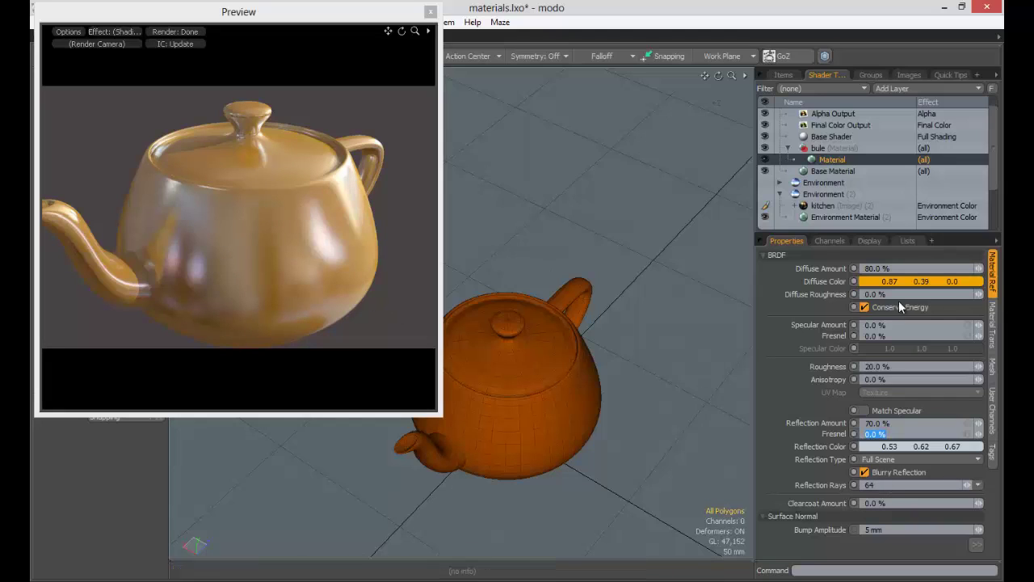
left_click(893, 366)
type("50")
key("Tab")
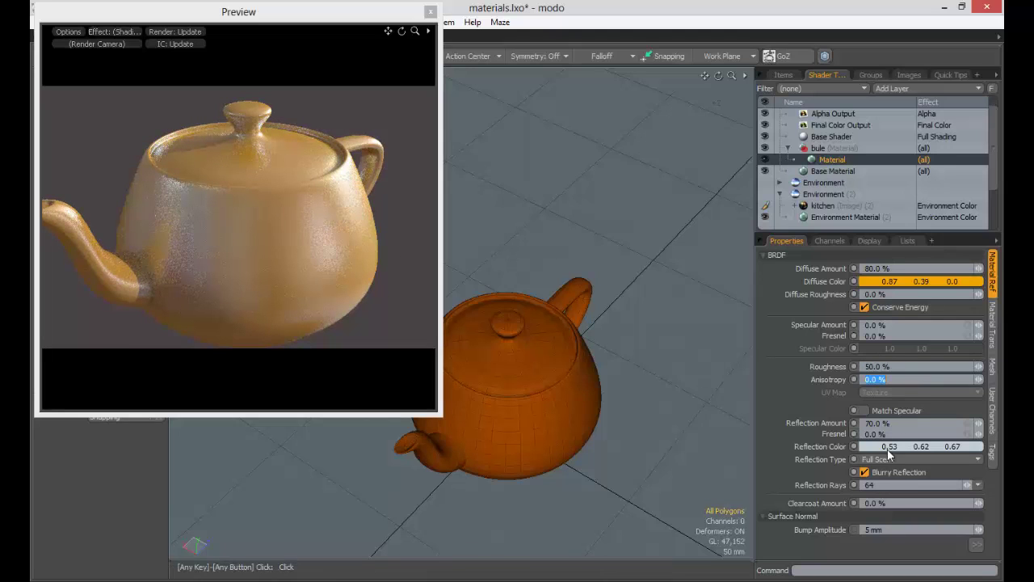
Switch the clearcoat amount between 100% and 0% twice to compare the rough reflections with and without the coating, ending at 0%.
left_click(885, 503)
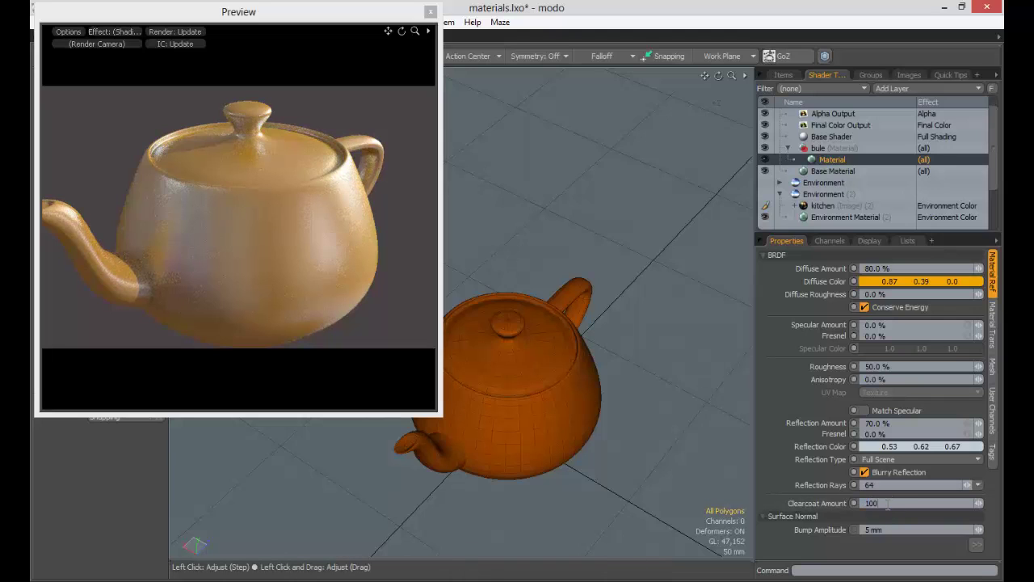
type("100")
key("Tab")
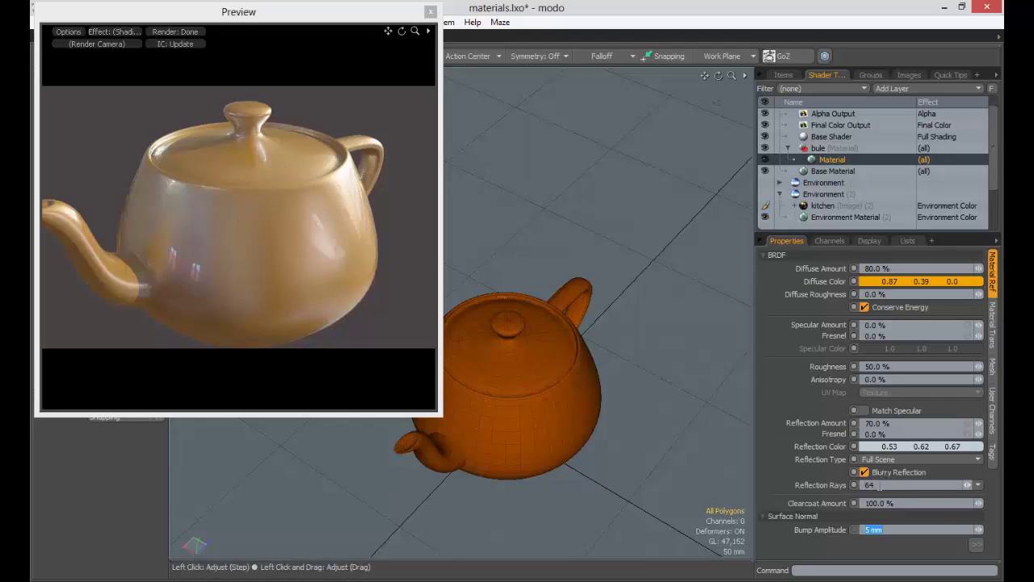
left_click(889, 502)
type("0")
key("Return")
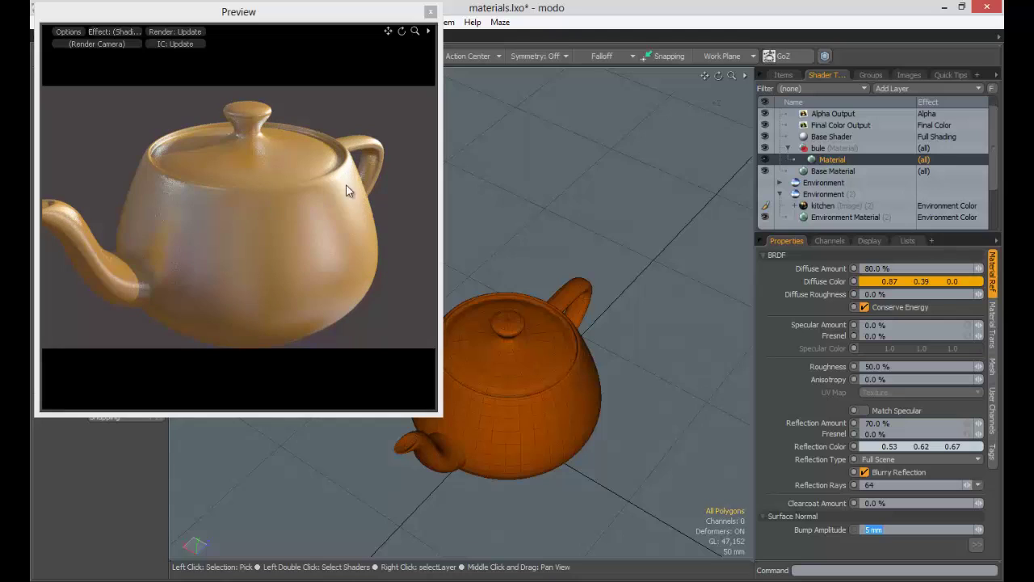
left_click_drag(897, 505, 853, 504)
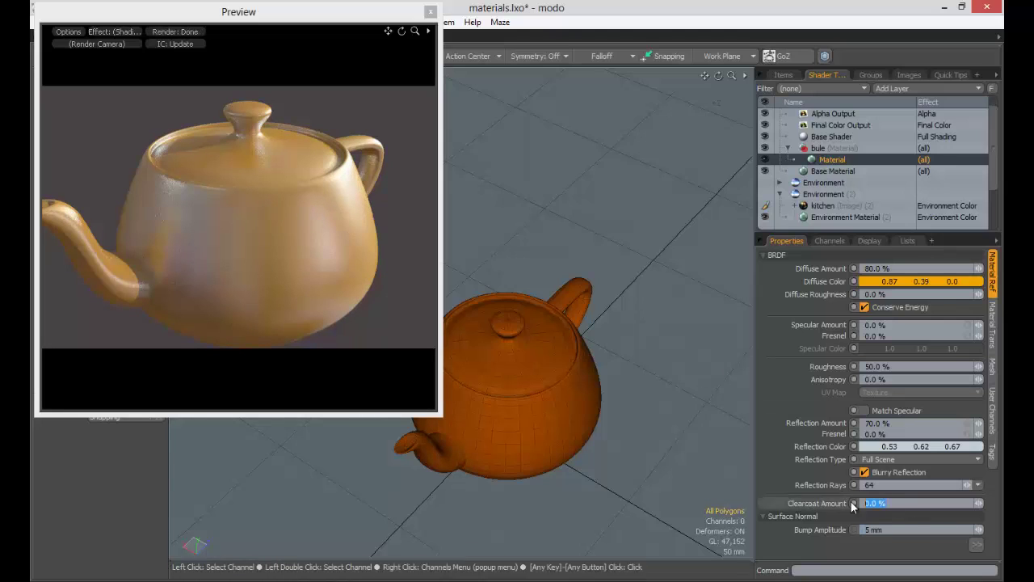
type("10100")
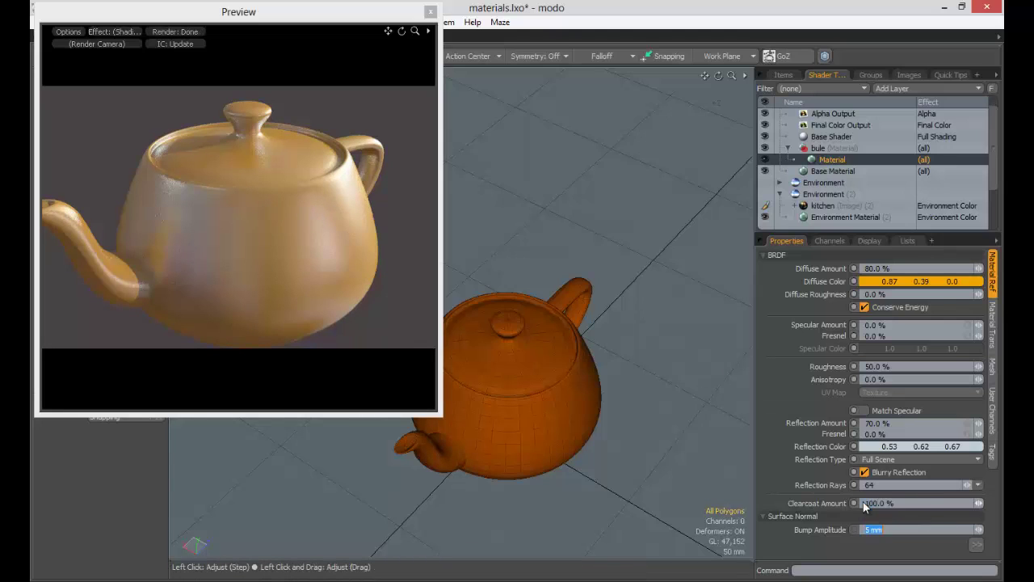
key("Tab")
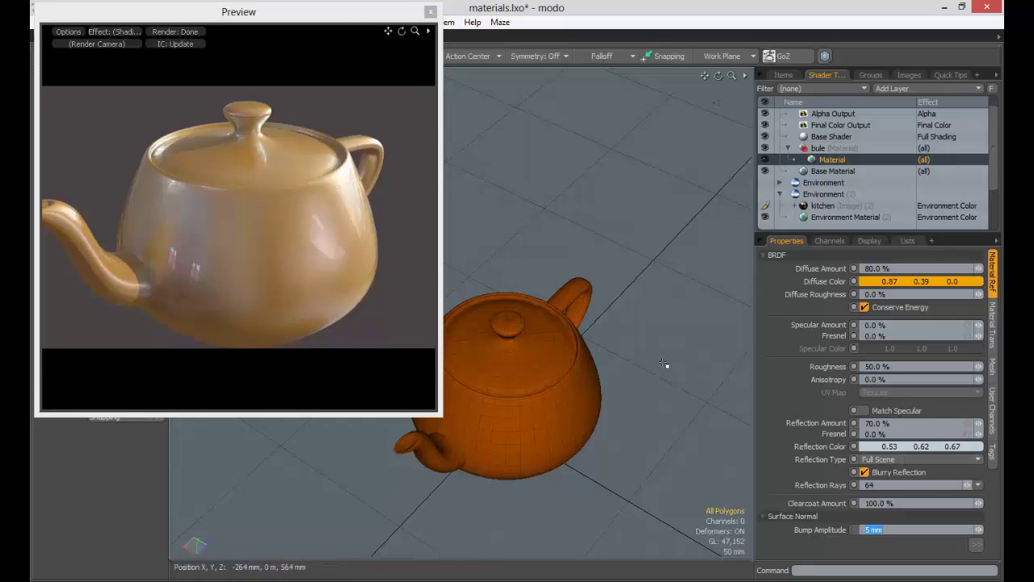
left_click(834, 504)
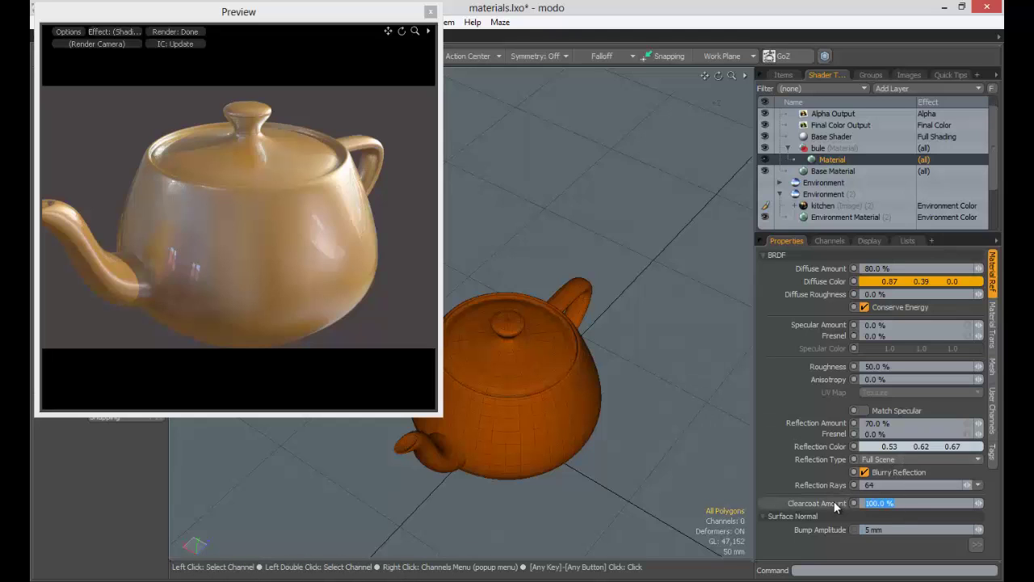
type("0")
key("Tab")
Close the preview, render the teapot without clearcoat, and close the render window.
left_click_drag(401, 8, 403, 77)
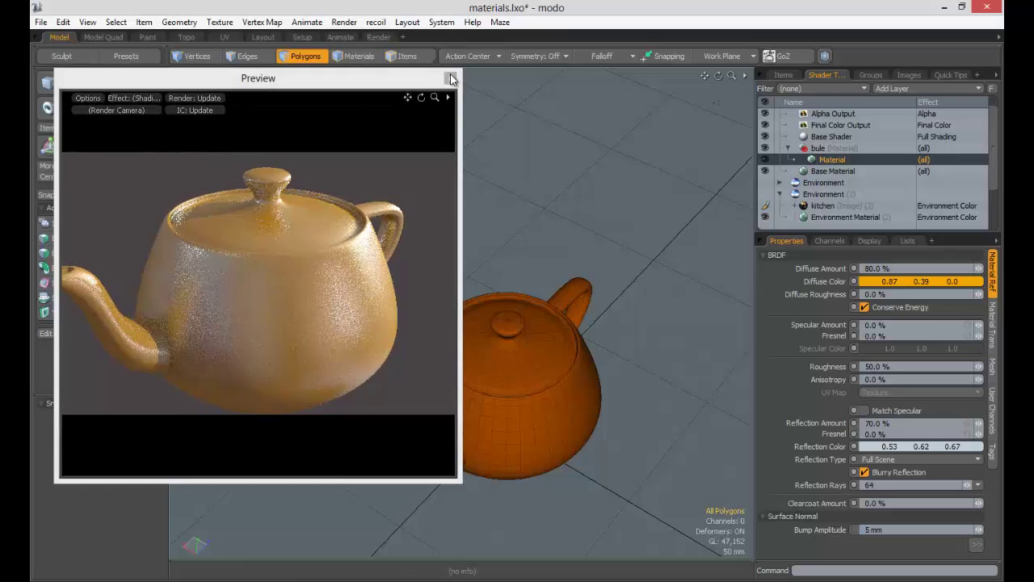
left_click(450, 78)
left_click(345, 24)
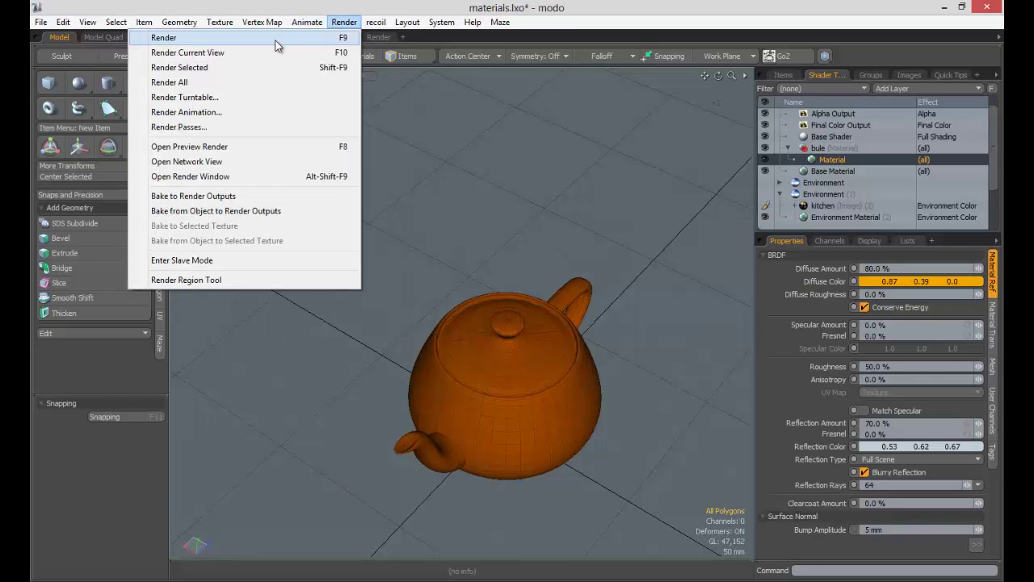
left_click(275, 39)
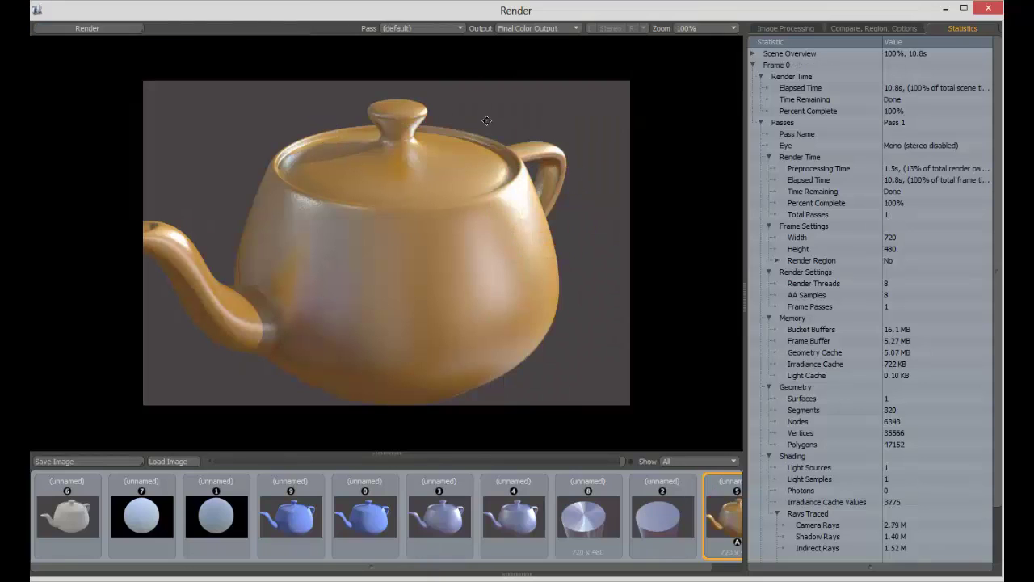
left_click(987, 9)
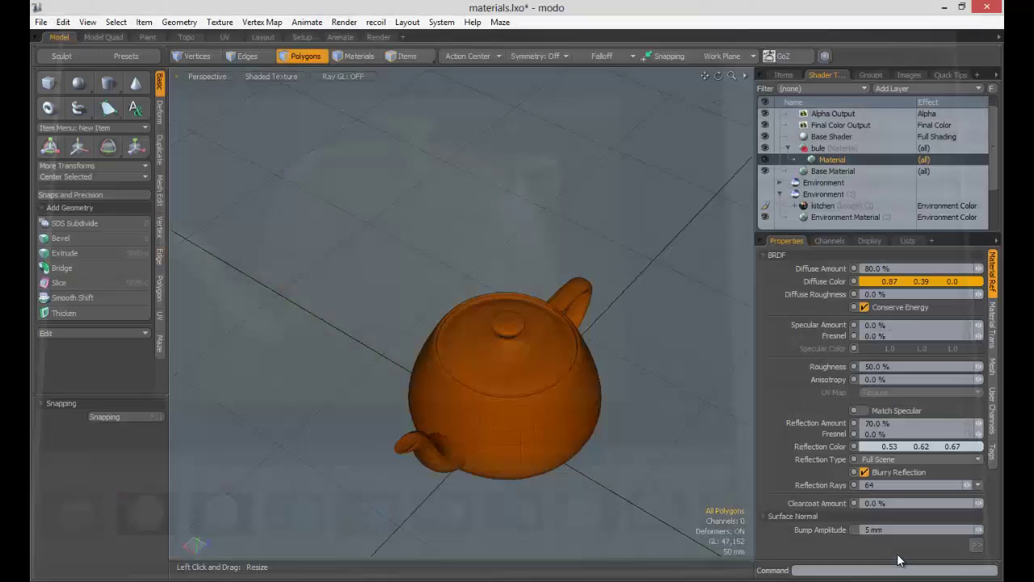
Set the clearcoat amount to 100%, render the teapot again for comparison, and close the render window.
left_click(903, 503)
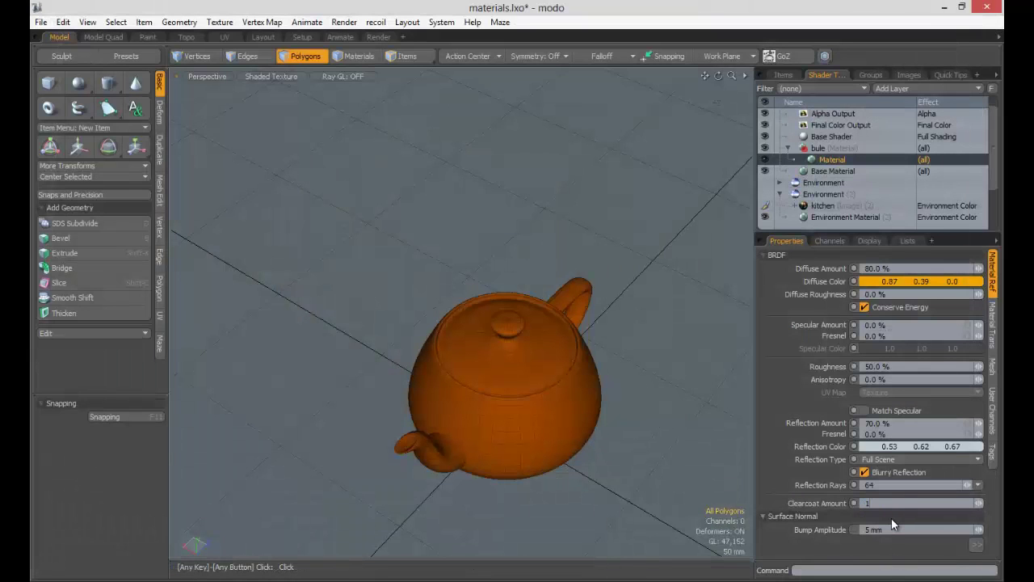
key("Tab")
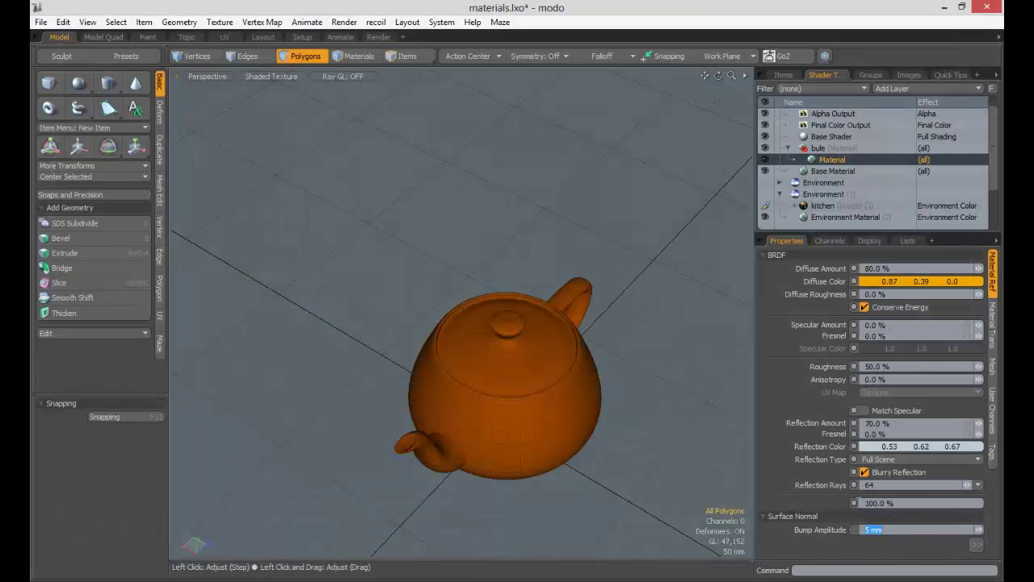
left_click(343, 22)
left_click(306, 37)
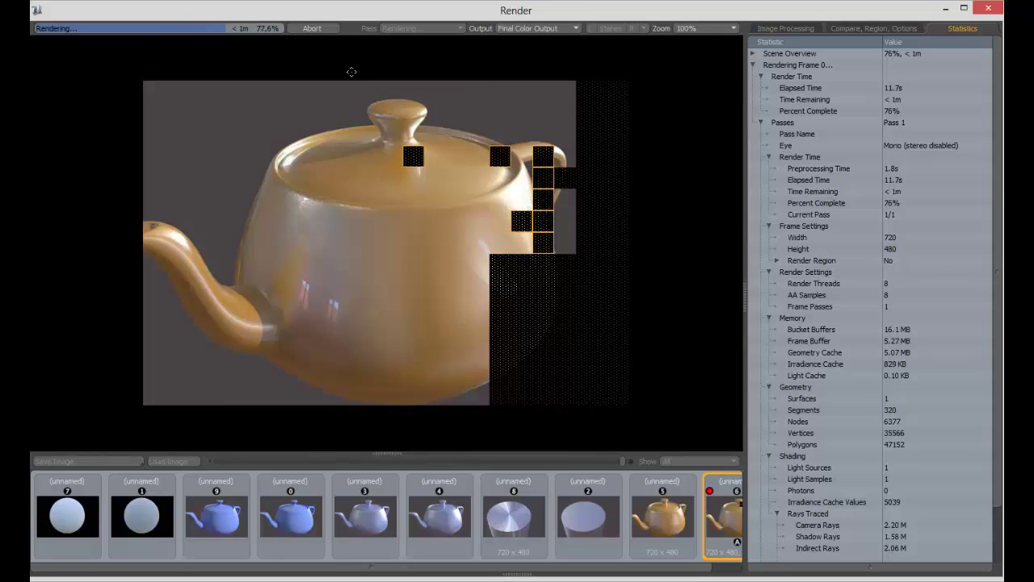
left_click(987, 8)
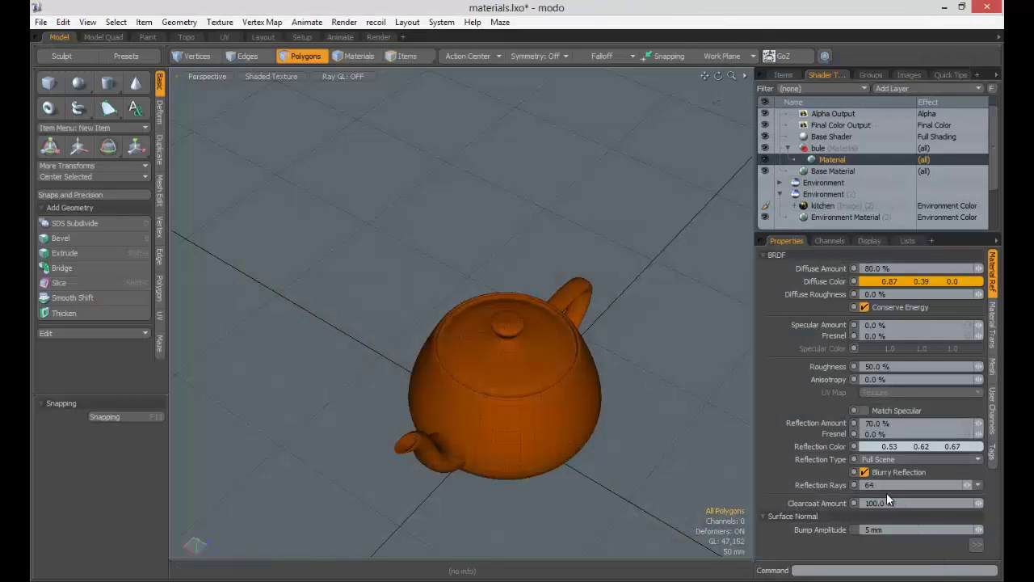
Set the material's reflection amount to 0% so that only the clearcoat reflects.
left_click(878, 422)
type("0")
key("Tab")
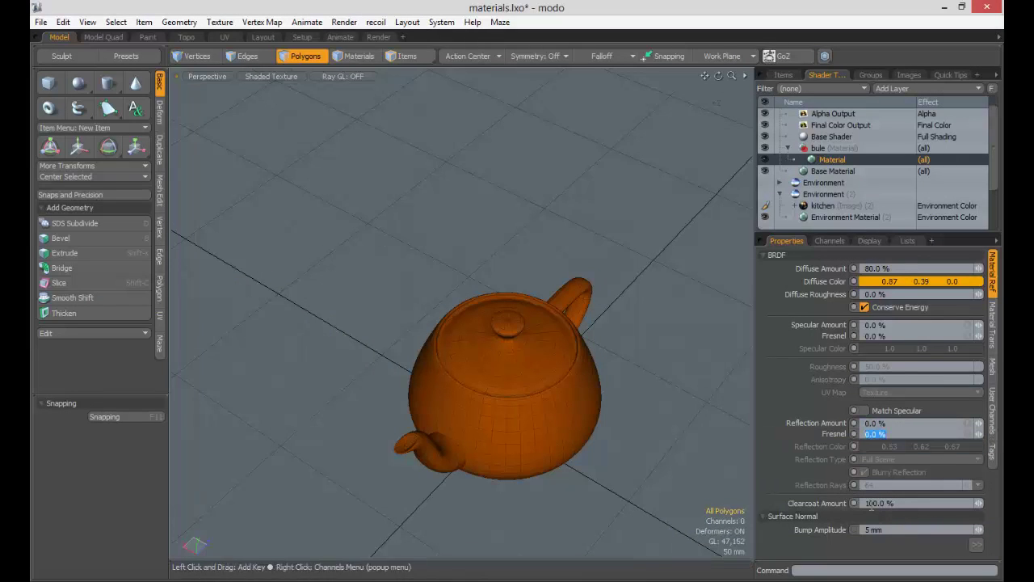
Render the teapot with only the clearcoat reflecting.
left_click(344, 23)
left_click(303, 35)
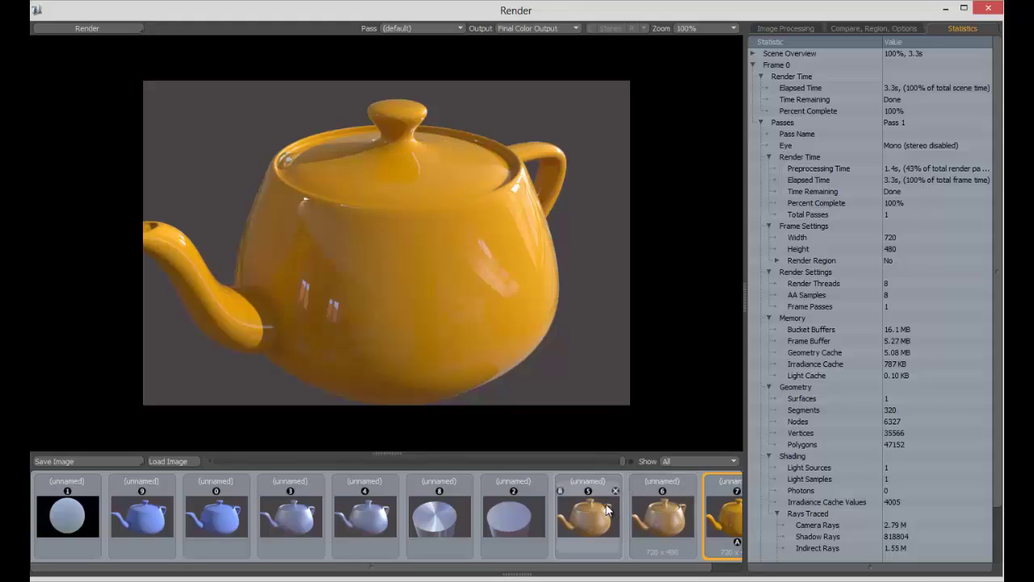
Switch repeatedly between the two earlier rough-reflection renders to compare the teapot without and with the clearcoat.
left_click(607, 507)
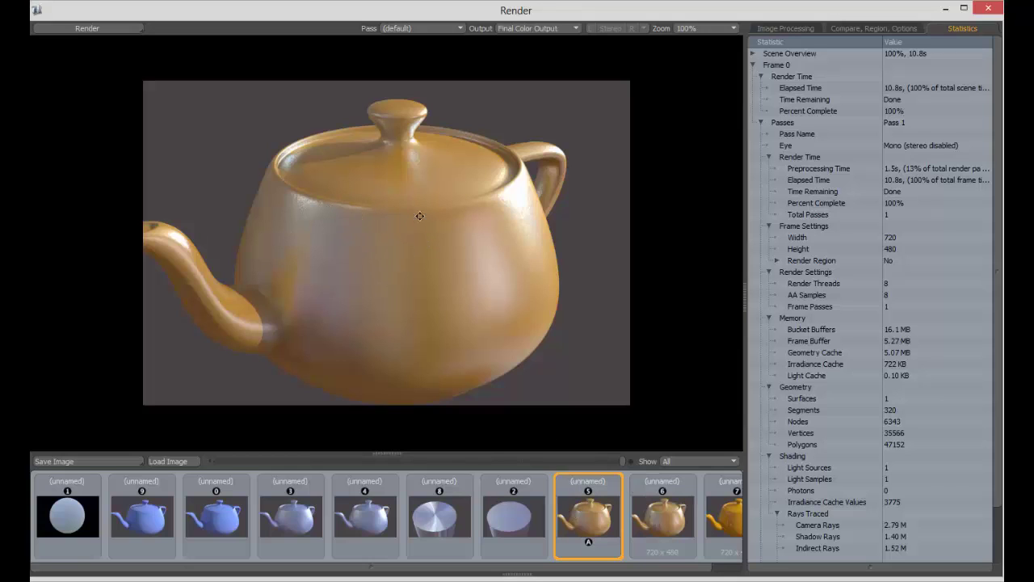
left_click(681, 522)
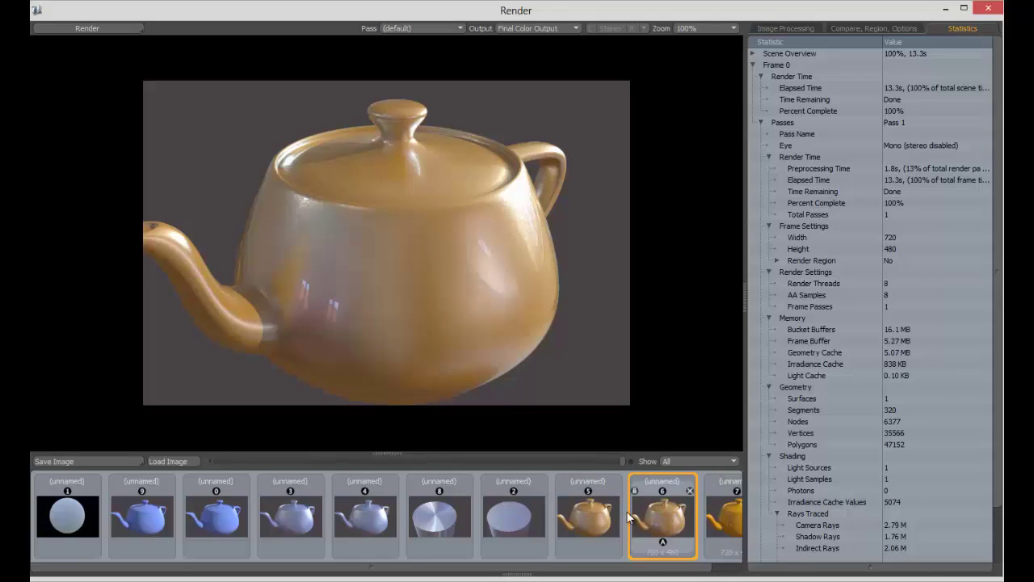
left_click(618, 517)
left_click(678, 516)
left_click(619, 516)
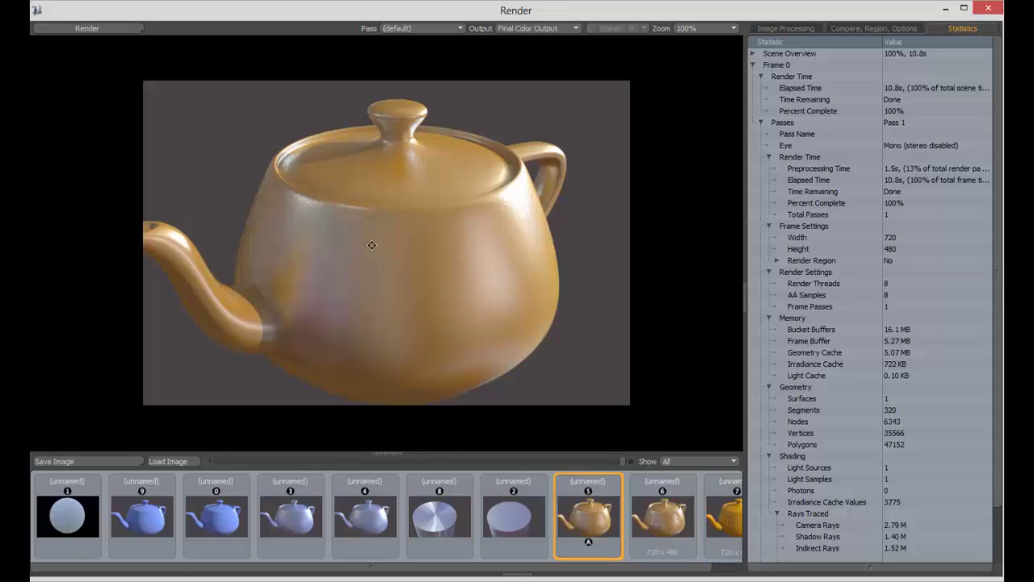
left_click(668, 513)
left_click(614, 508)
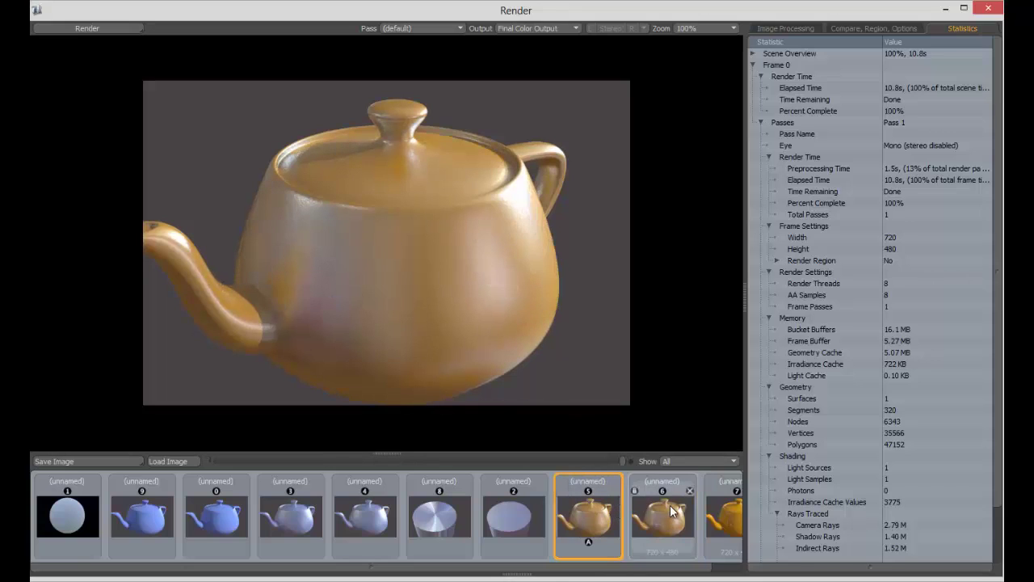
left_click(670, 510)
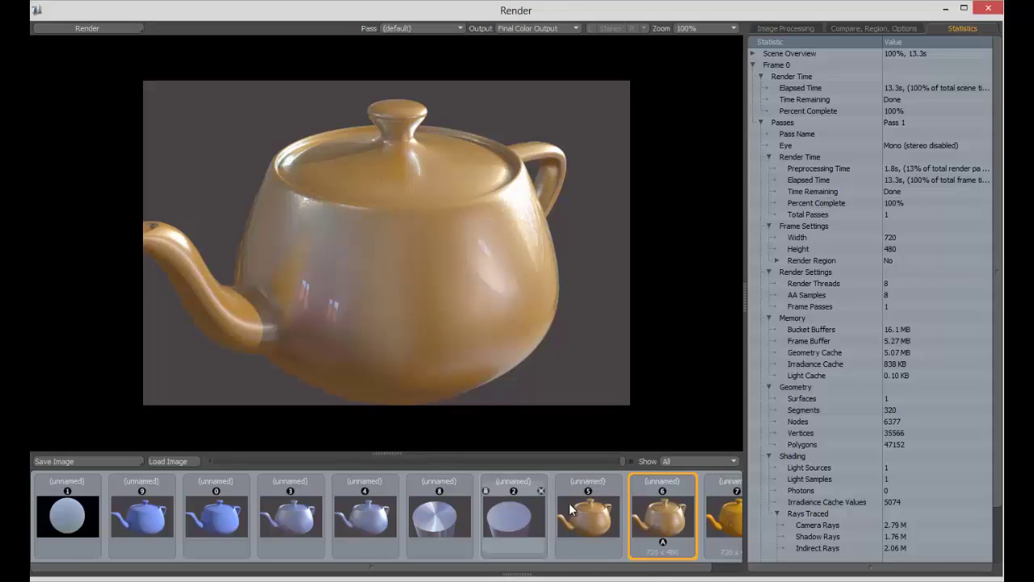
left_click(588, 514)
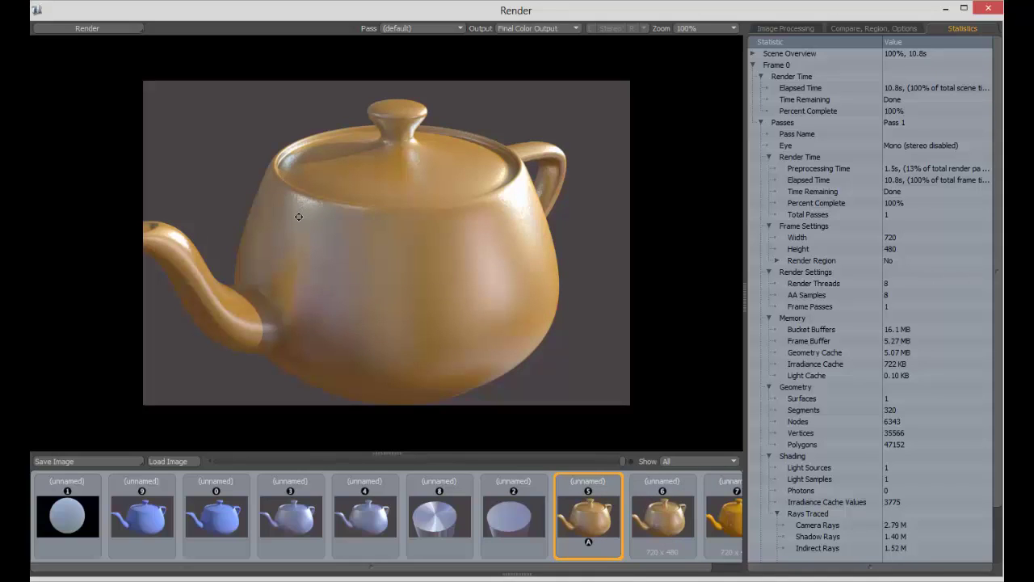
left_click(656, 530)
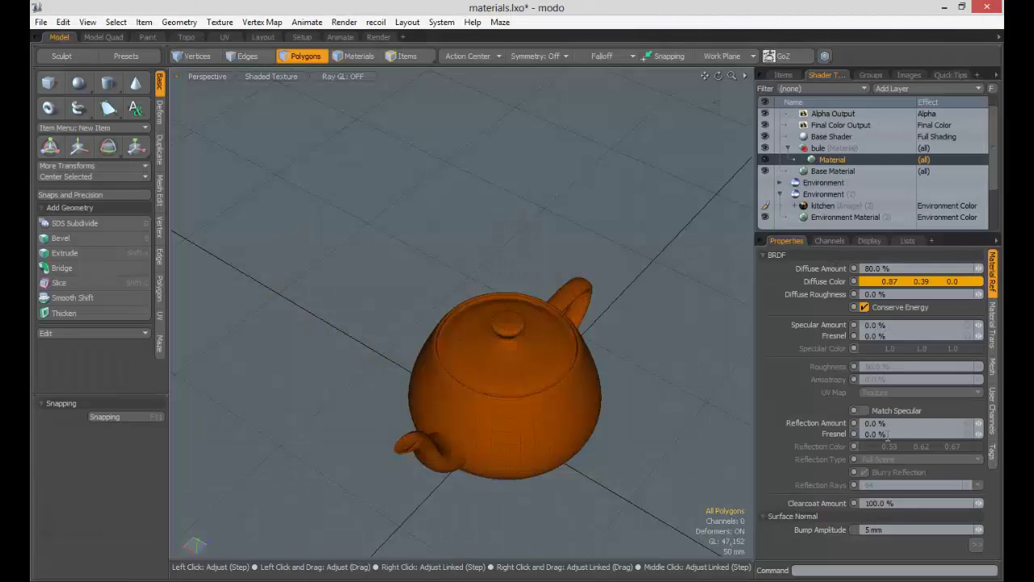
Open a preview of the teapot with clearcoat as its only reflection, and close it.
left_click(887, 434)
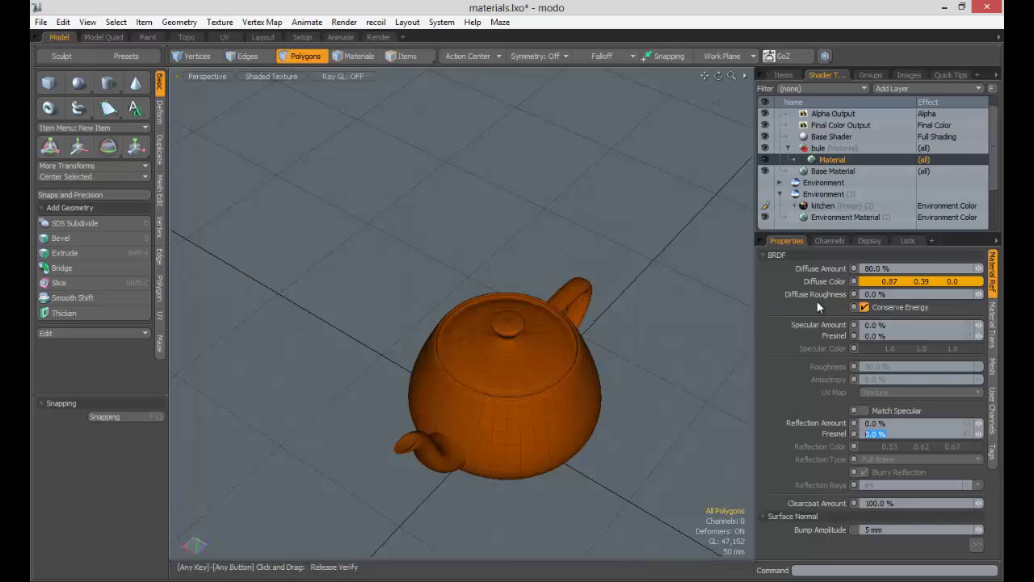
double_click(837, 165)
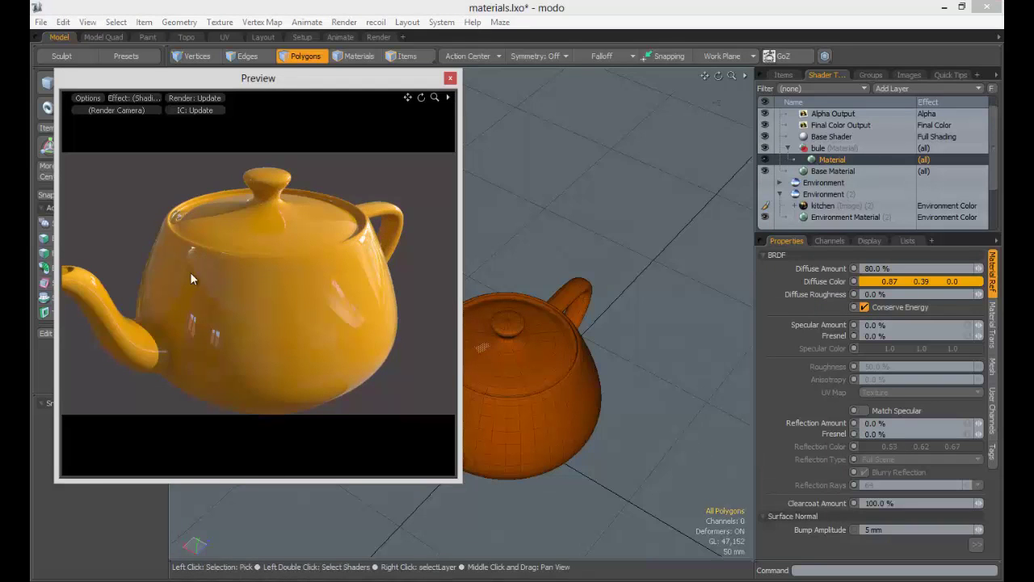
left_click(450, 77)
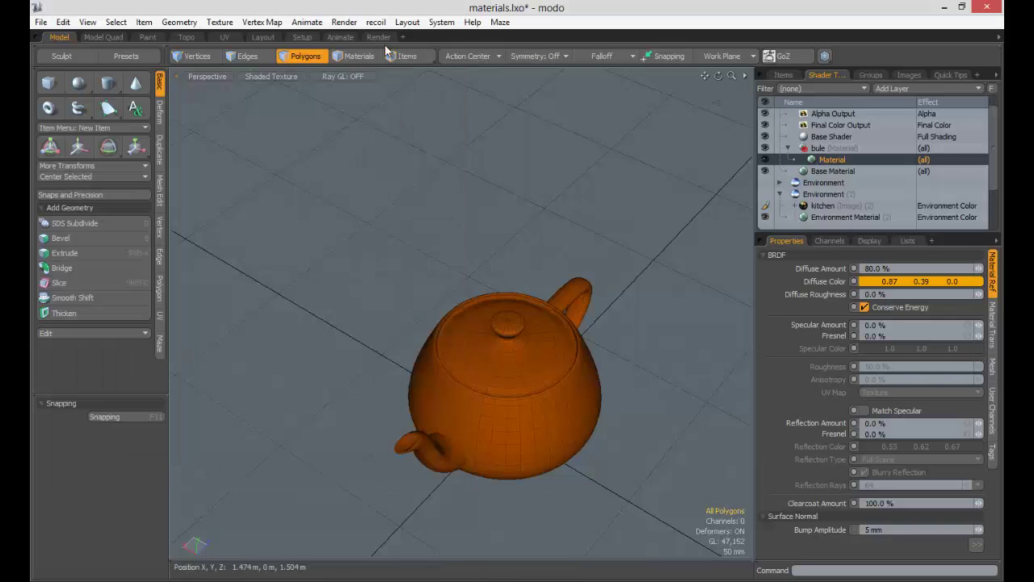
left_click(375, 22)
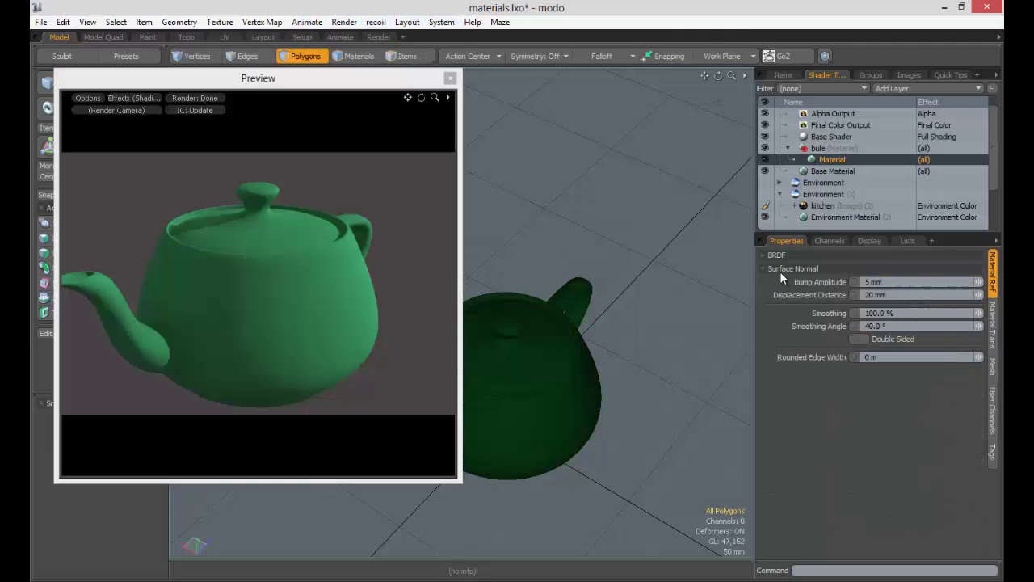
Expand the green material's BRDF settings to review them, and collapse them again.
left_click(772, 256)
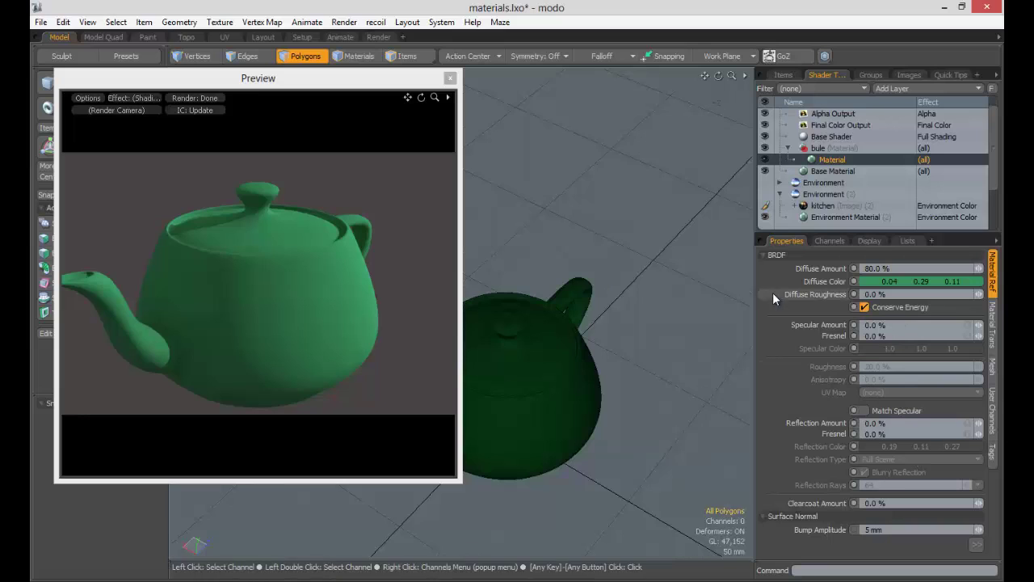
left_click(776, 256)
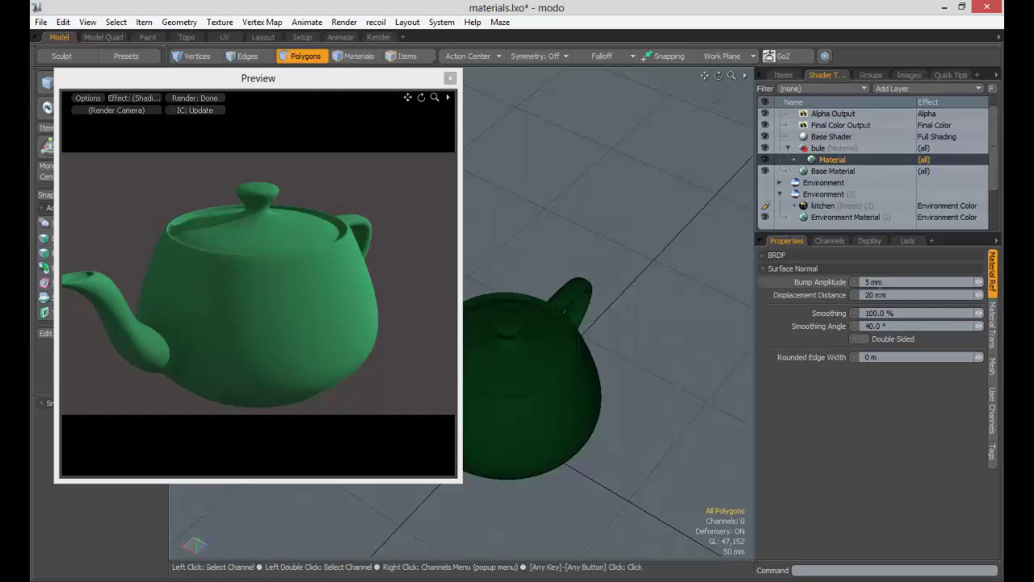
Add a Checker texture layer to the bule material group.
left_click(828, 159)
left_click(826, 151)
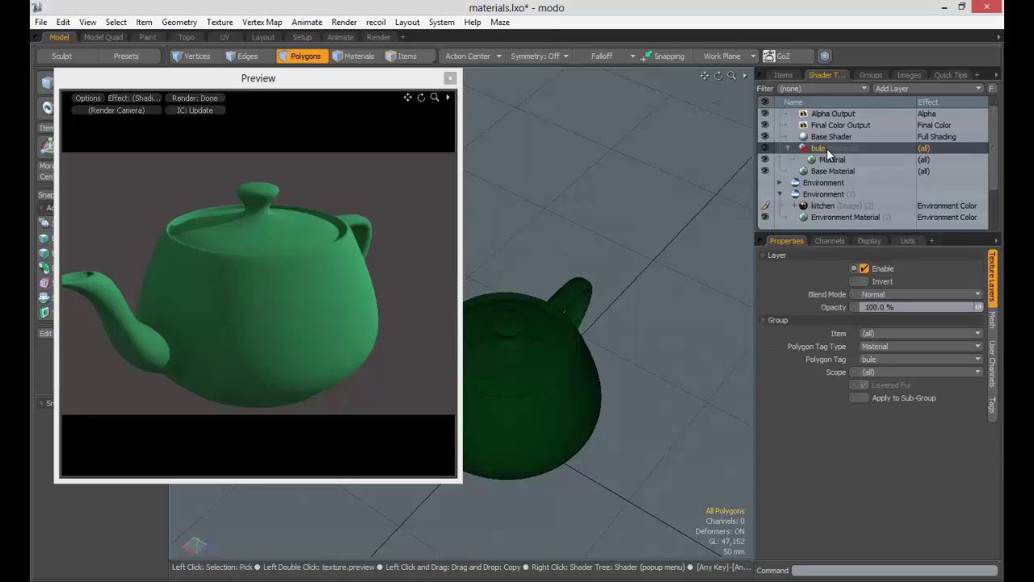
left_click(917, 88)
mouse_move(931, 122)
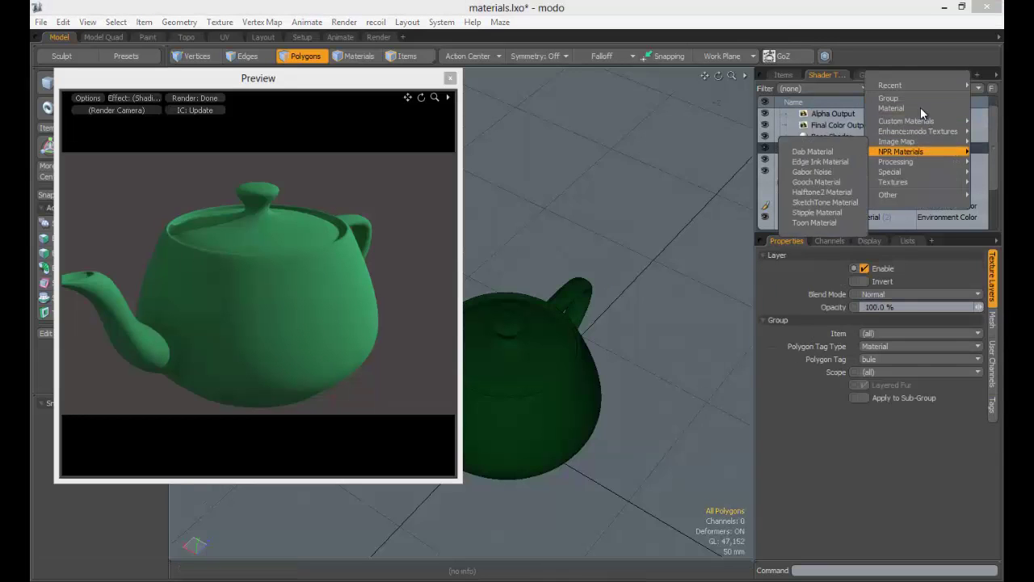
mouse_move(915, 141)
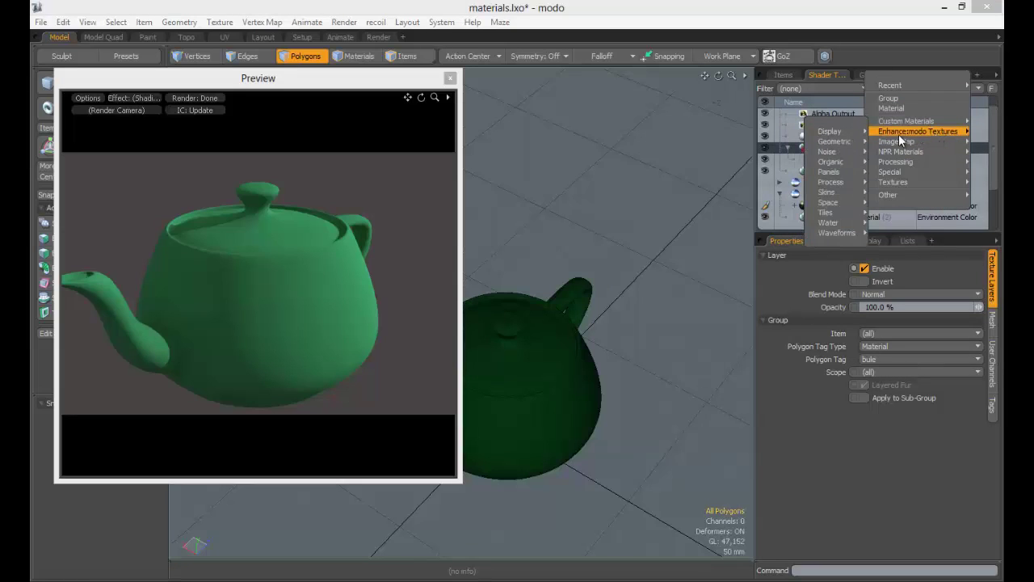
mouse_move(907, 183)
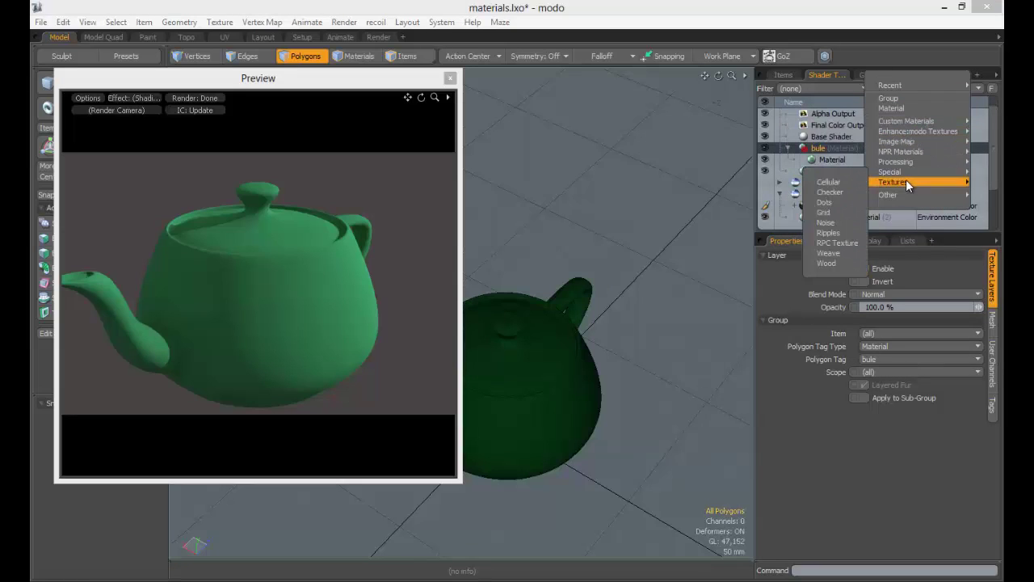
left_click(835, 192)
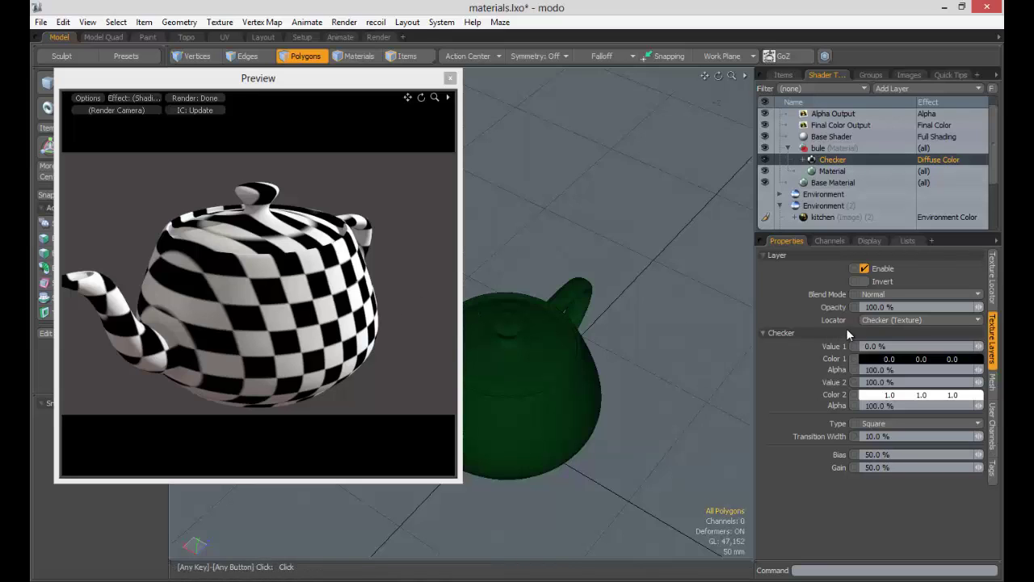
Try the UV Map projection on the checker's texture locator, and set the projection type to Cubic.
left_click(993, 277)
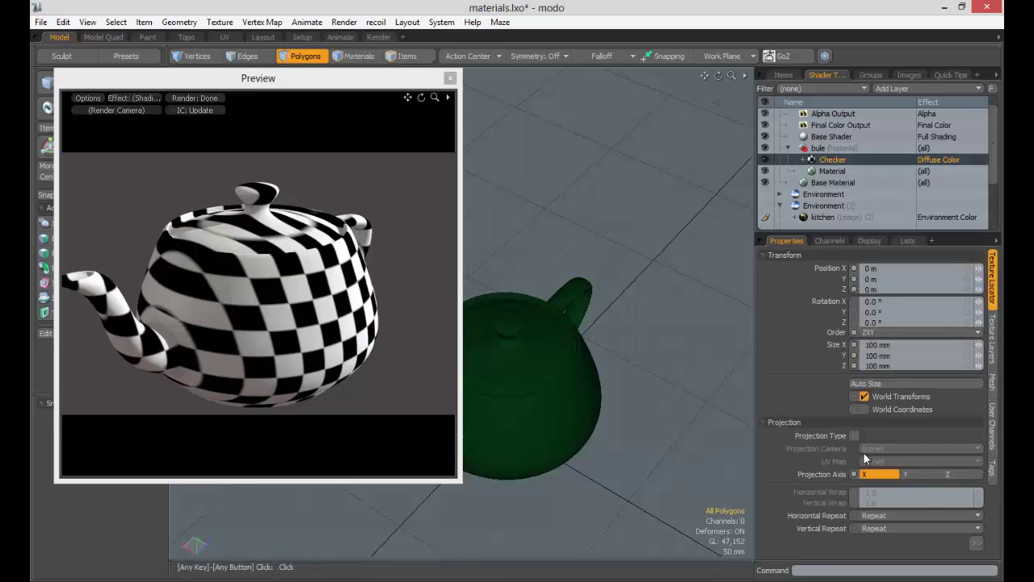
left_click(893, 436)
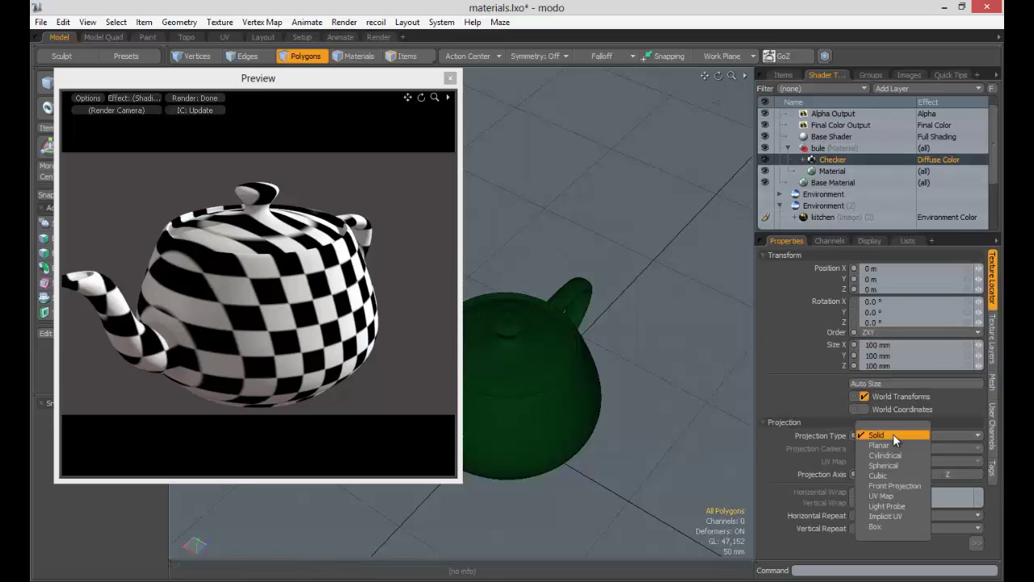
left_click(889, 492)
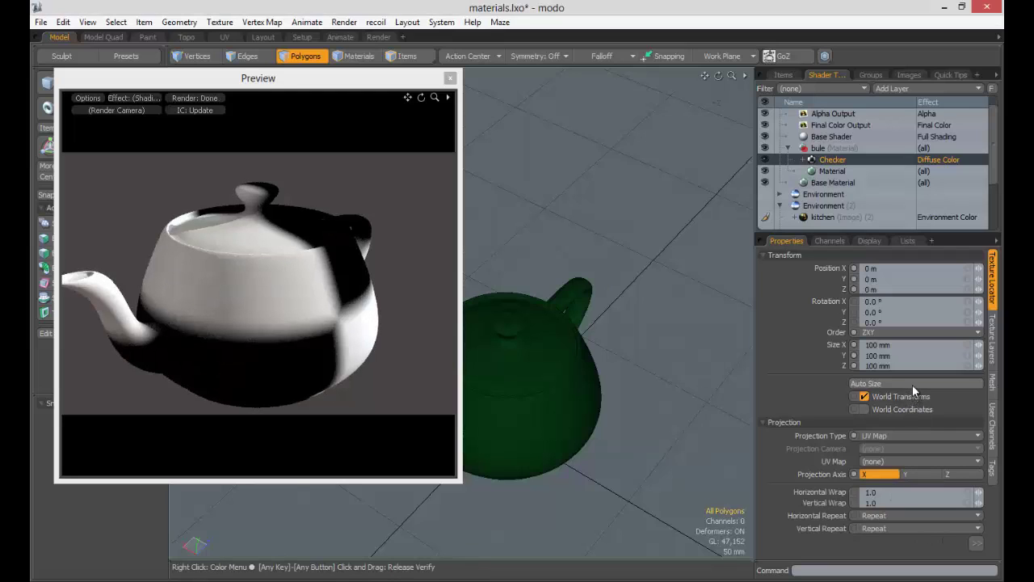
left_click(895, 434)
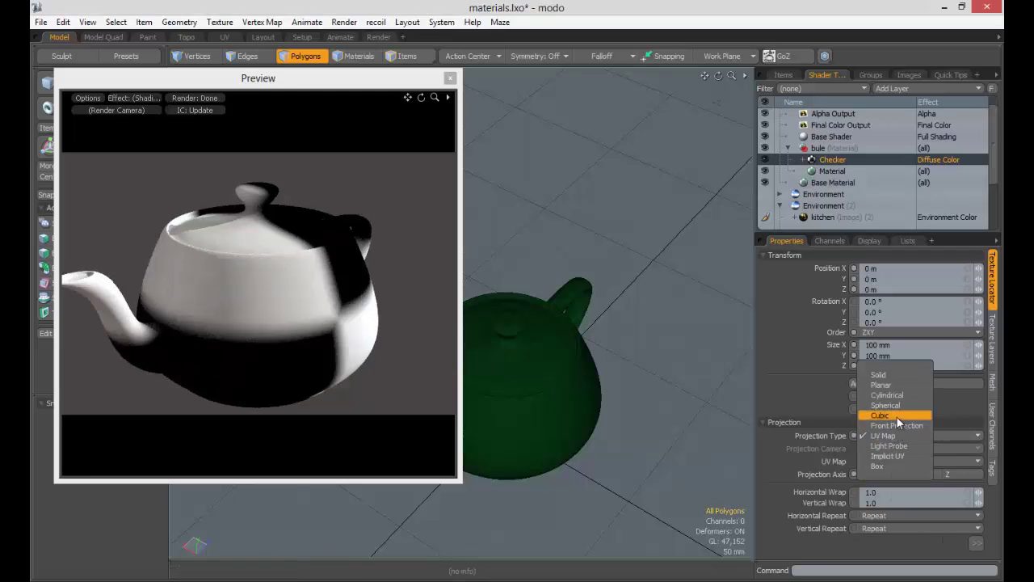
left_click(896, 416)
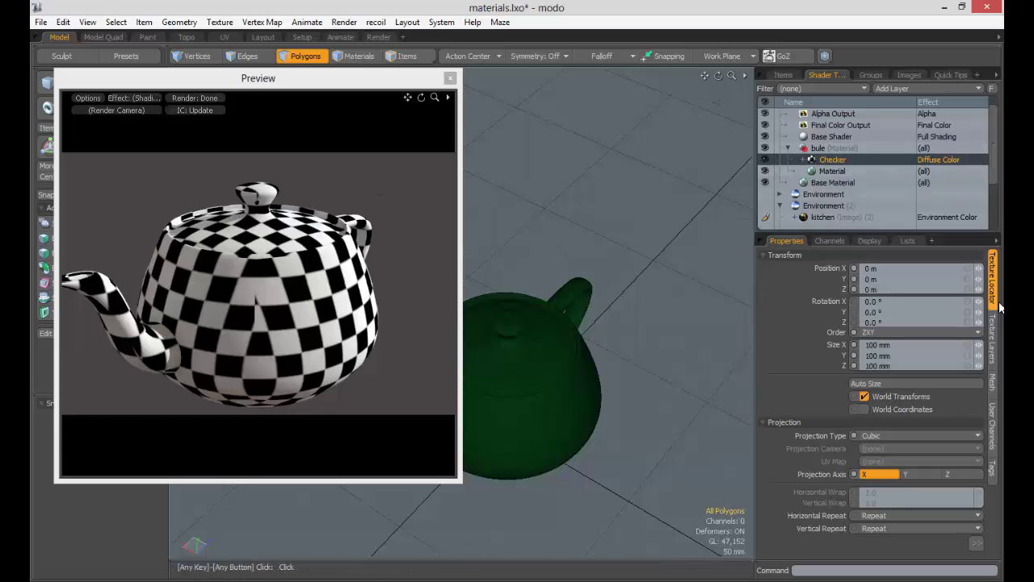
Try a 0.32 grey and a brown of 0.32, 0.14, 0.0 for the checker's Color 1, and return it to black.
left_click(994, 335)
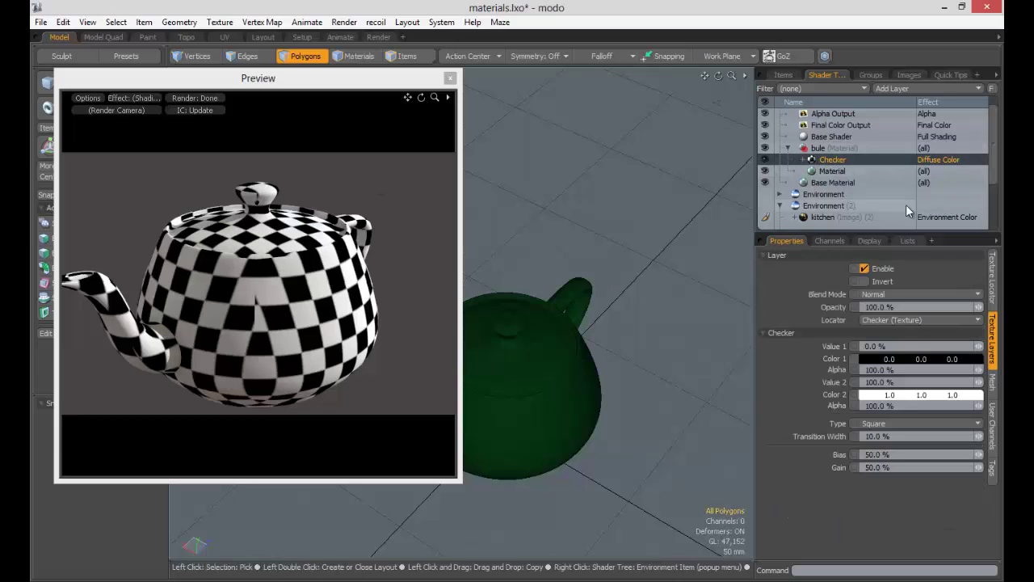
left_click(945, 85)
left_click(917, 65)
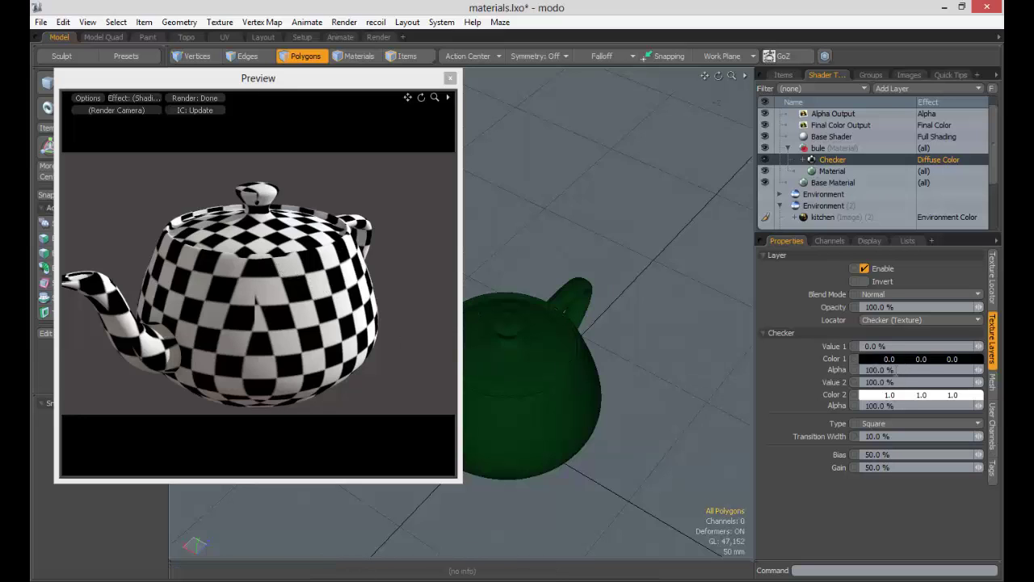
left_click(906, 361)
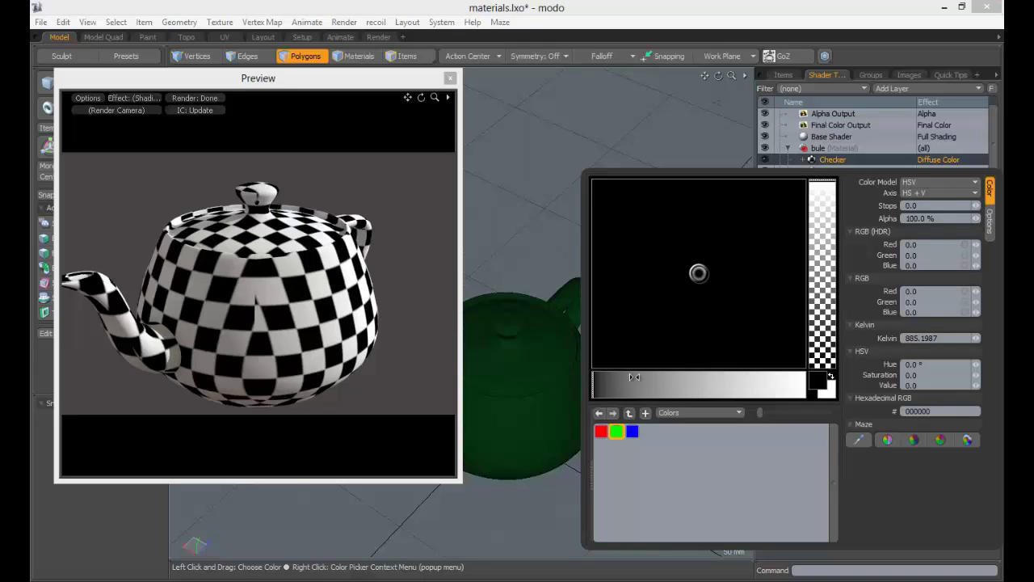
left_click_drag(634, 377, 678, 377)
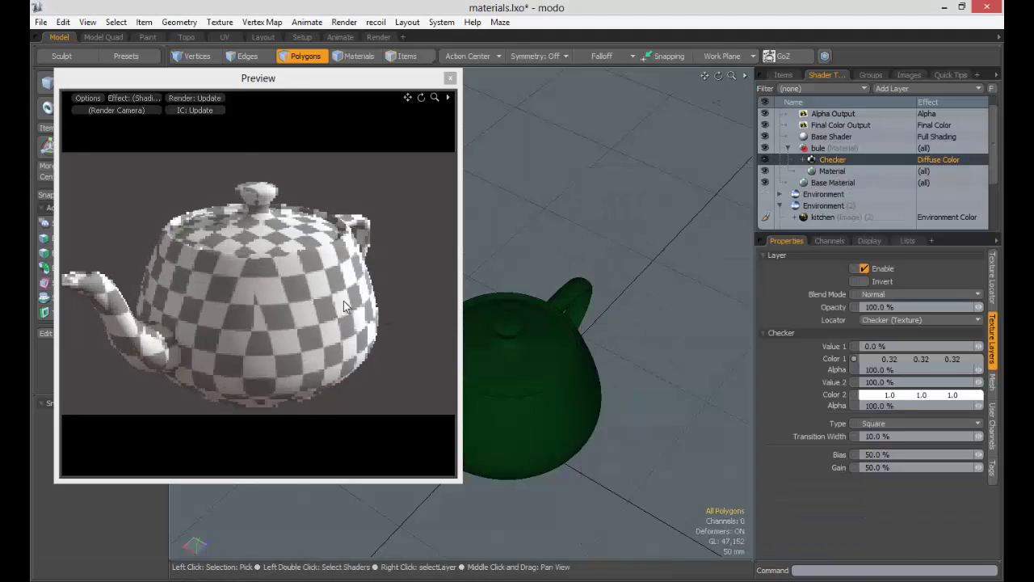
left_click(921, 360)
left_click_drag(697, 270, 778, 226)
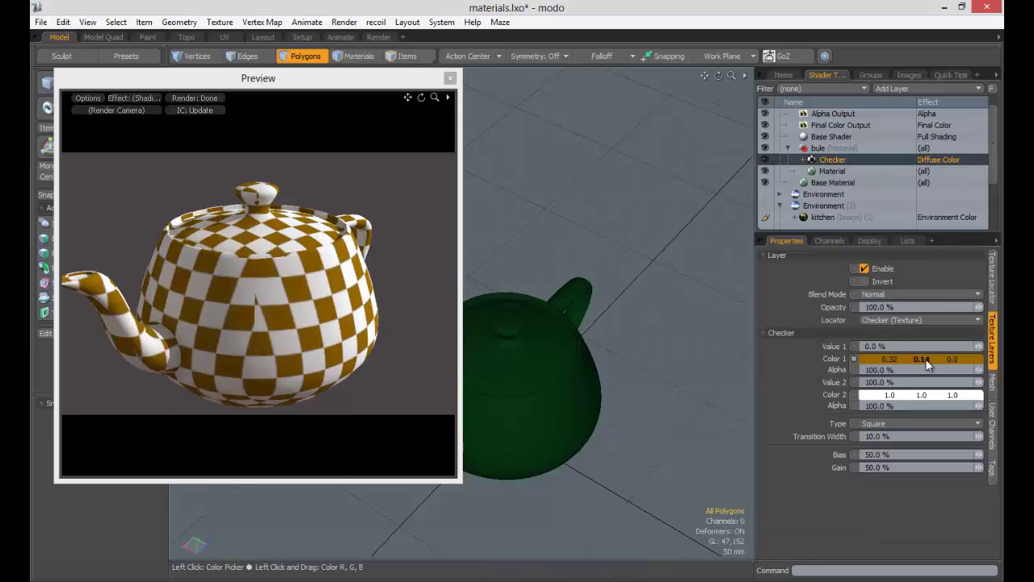
left_click_drag(926, 359, 873, 359)
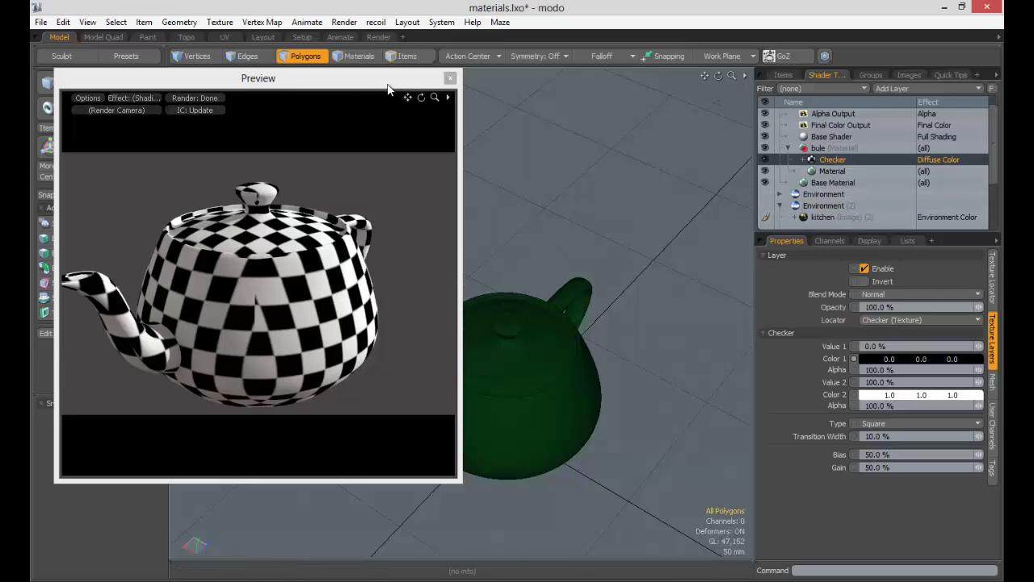
Move the preview aside, turn Ray GL on to view the checkered teapot in the viewport, turn it off, and move the preview back.
left_click_drag(370, 84, 319, 212)
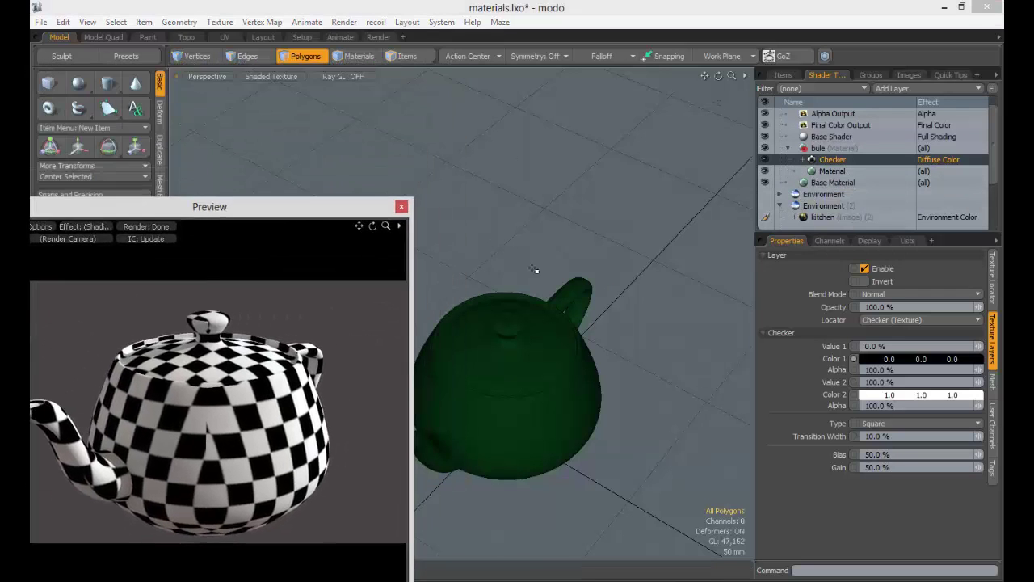
left_click_drag(534, 266, 508, 245, "alt")
left_click_drag(291, 214, 351, 109)
left_click(366, 76)
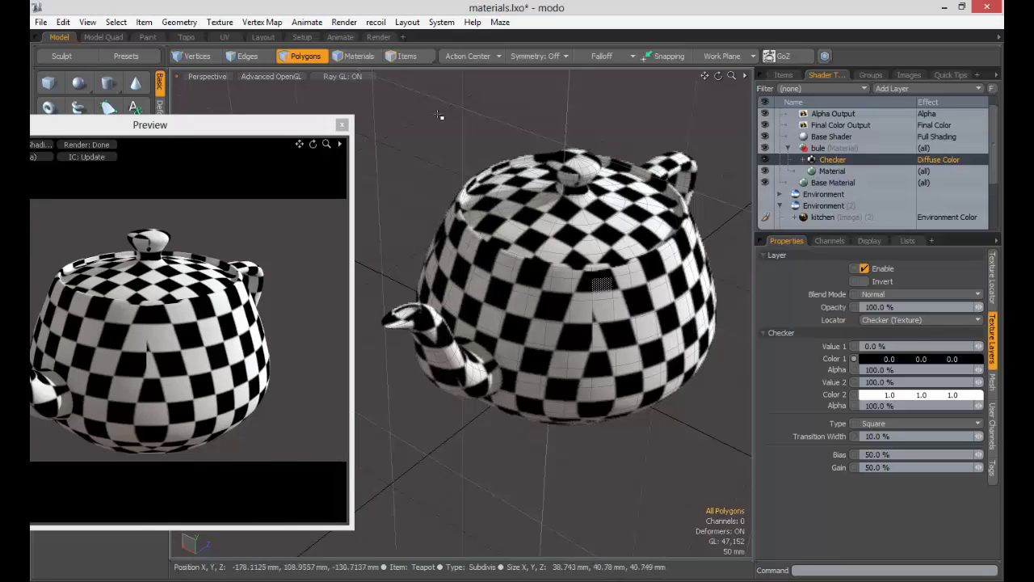
left_click(351, 72)
left_click_drag(271, 131, 377, 78)
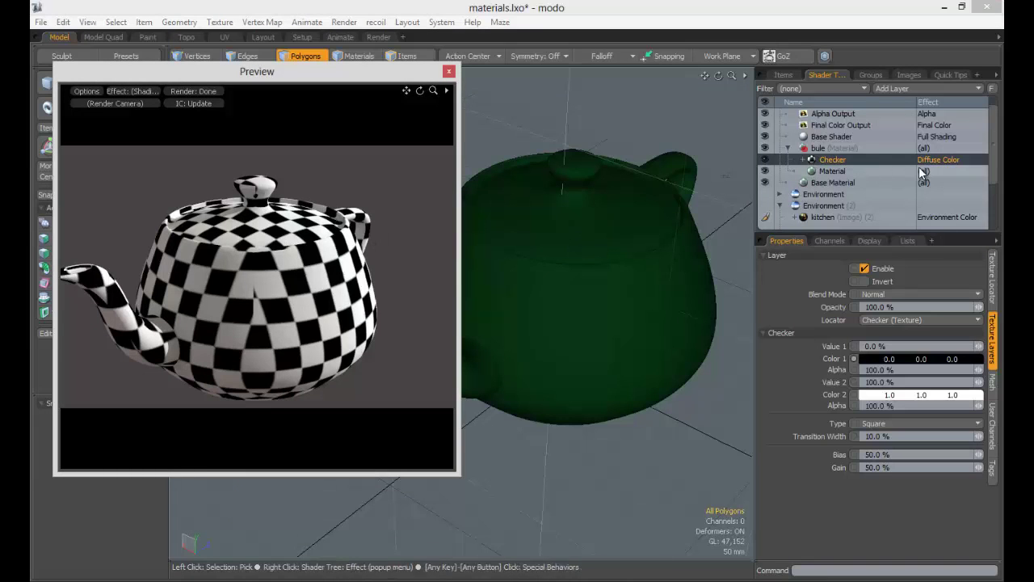
Show the BRDF settings of the bule group's Material, and hide and reshow the Checker layer to compare the diffuse color.
left_click(826, 171)
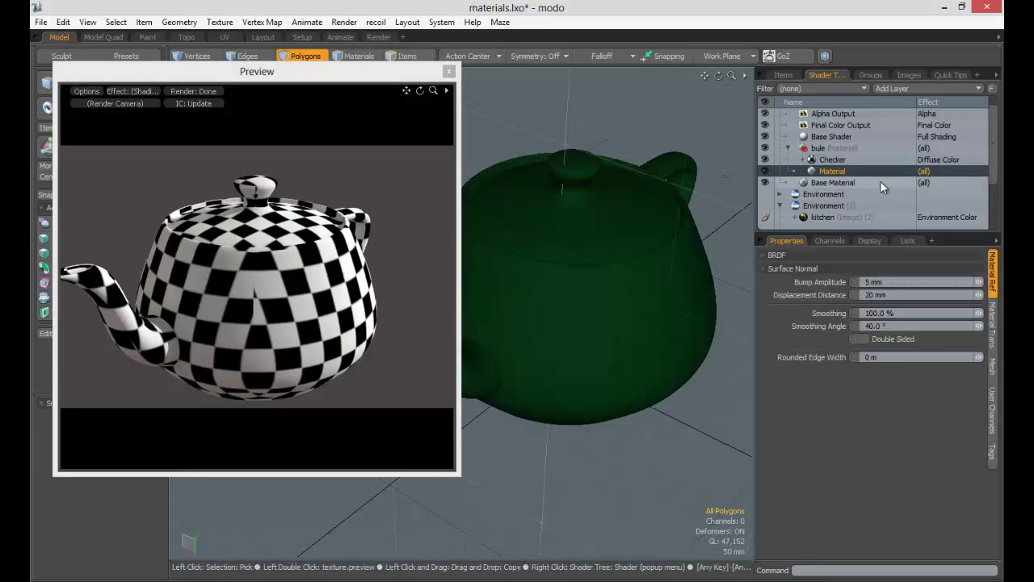
left_click(807, 258)
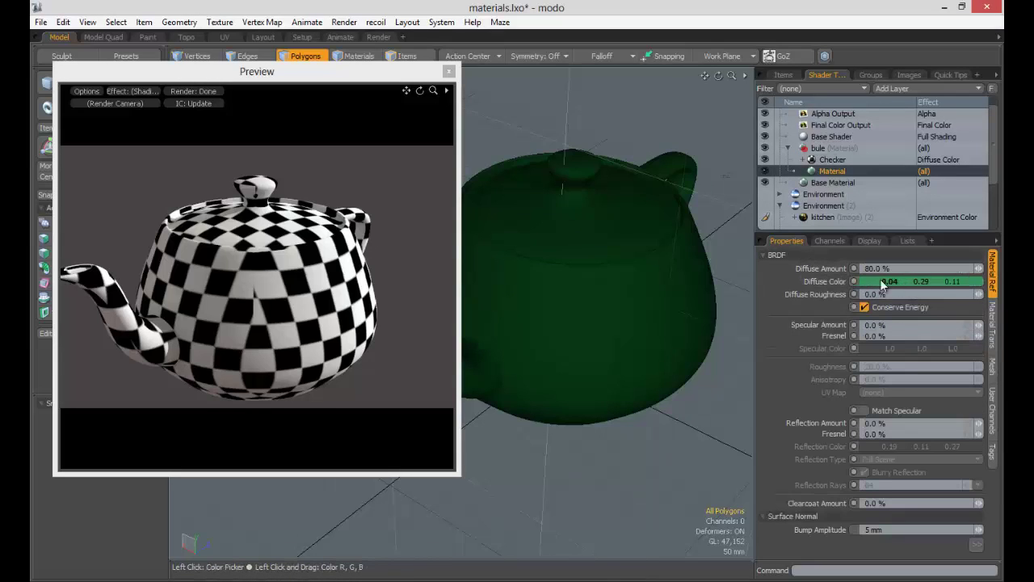
left_click(834, 161)
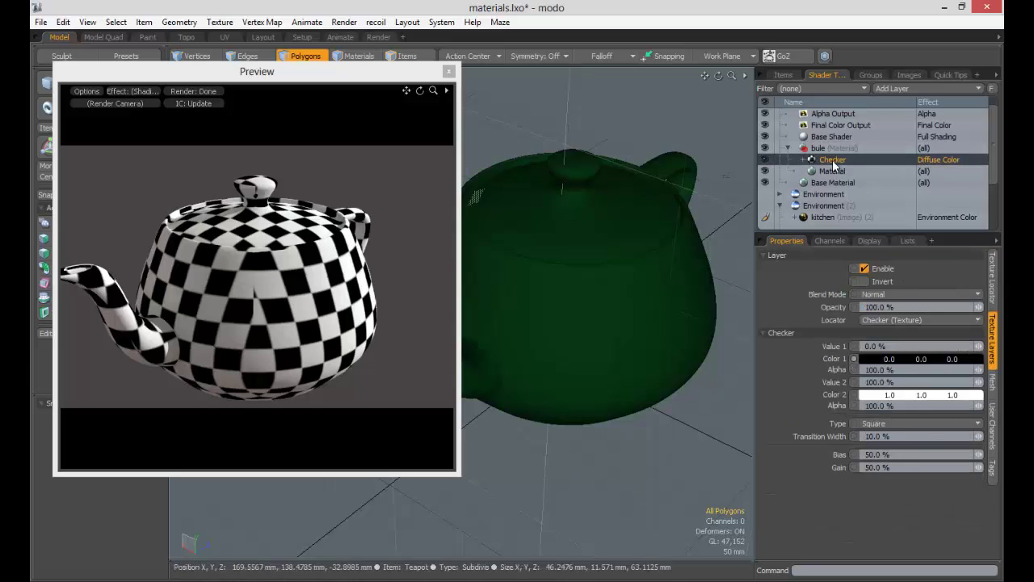
left_click(765, 160)
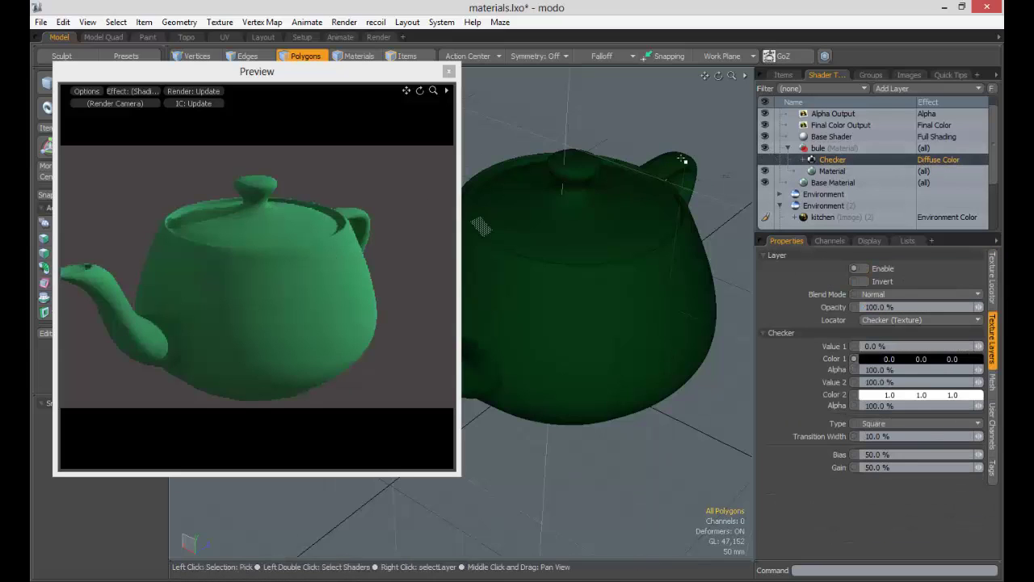
left_click(765, 159)
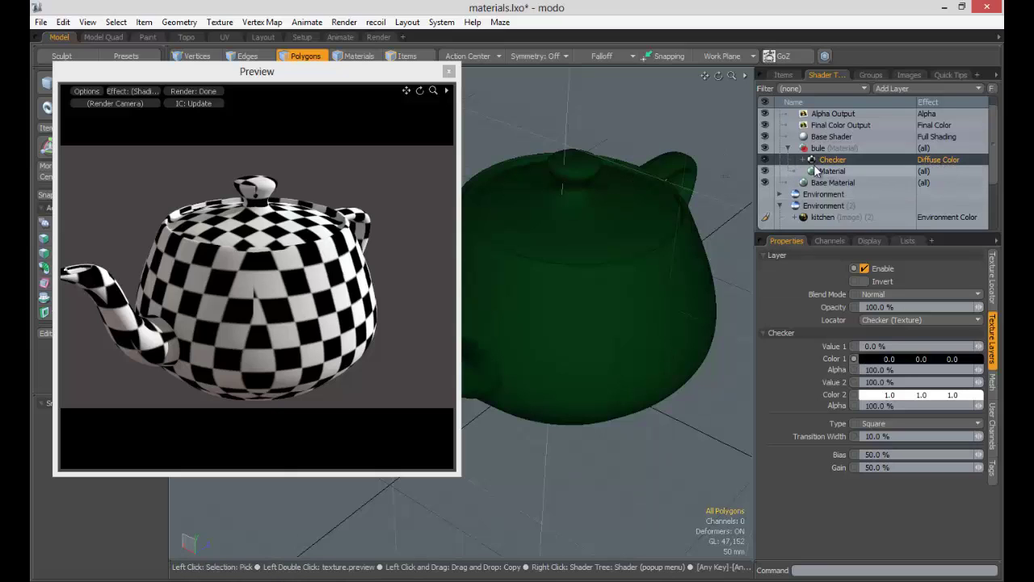
Look through the effect categories available for the Checker layer without changing its effect, and compare its settings with the Material's.
right_click(935, 163)
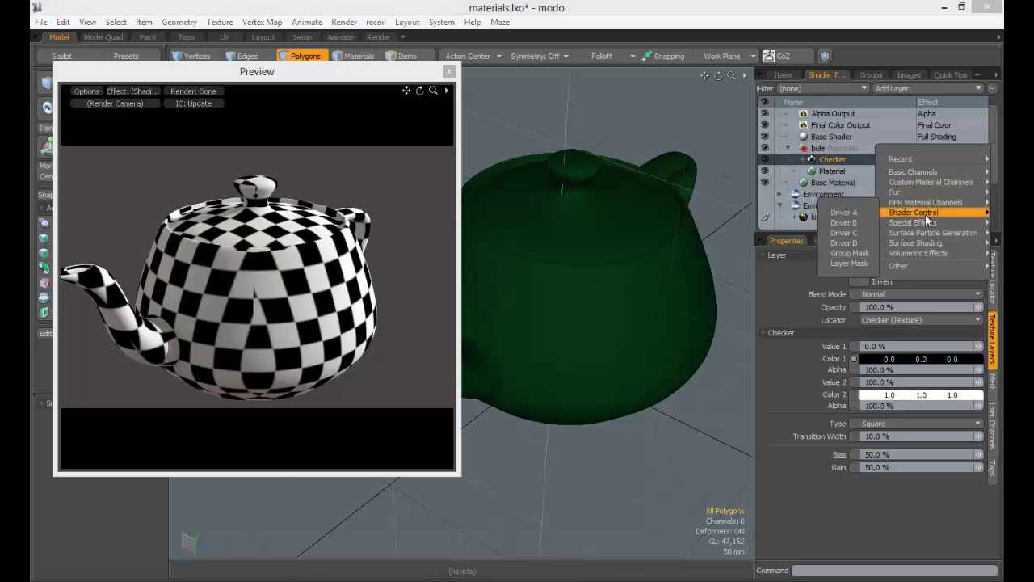
mouse_move(917, 254)
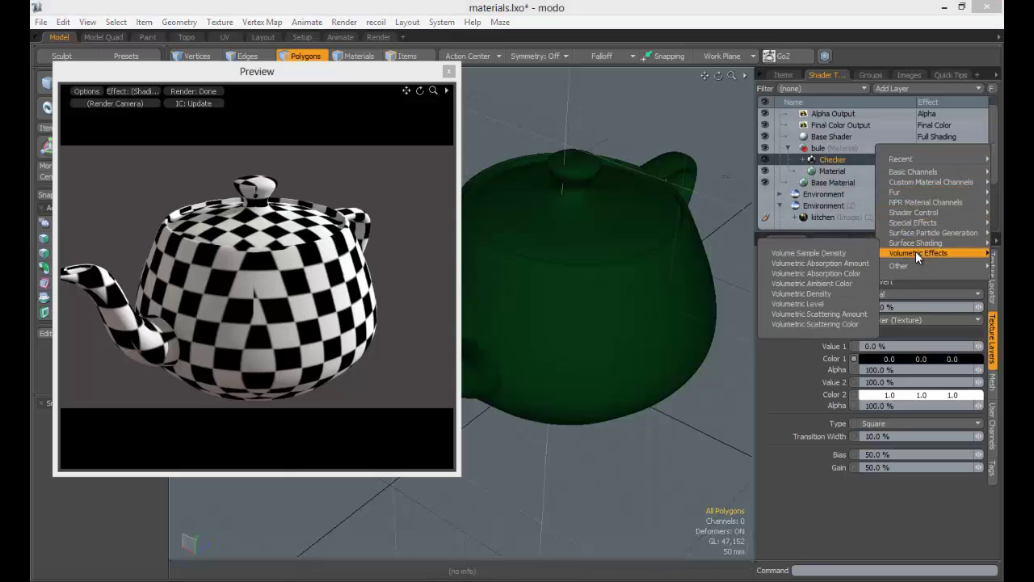
left_click(896, 33)
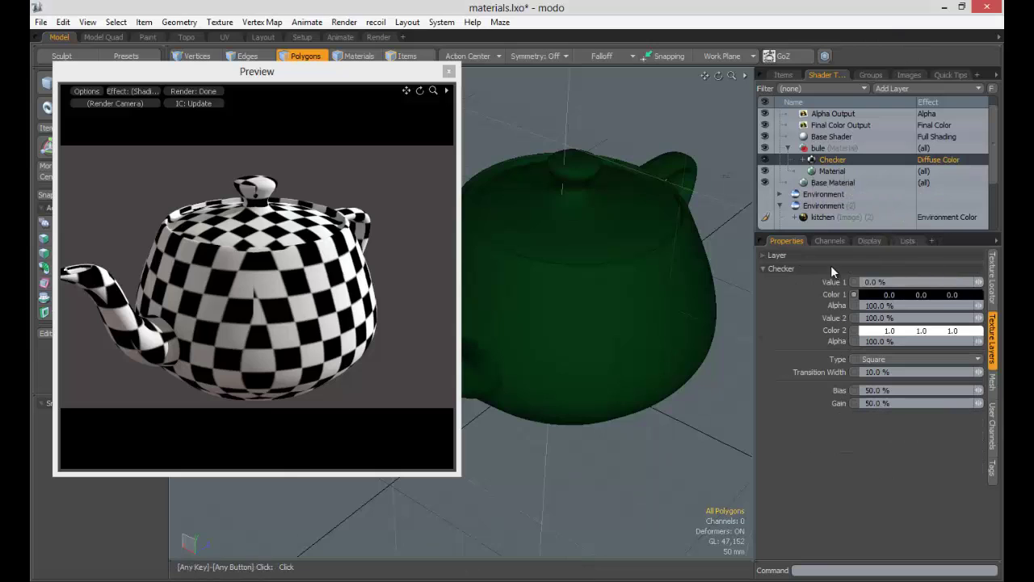
left_click(832, 172)
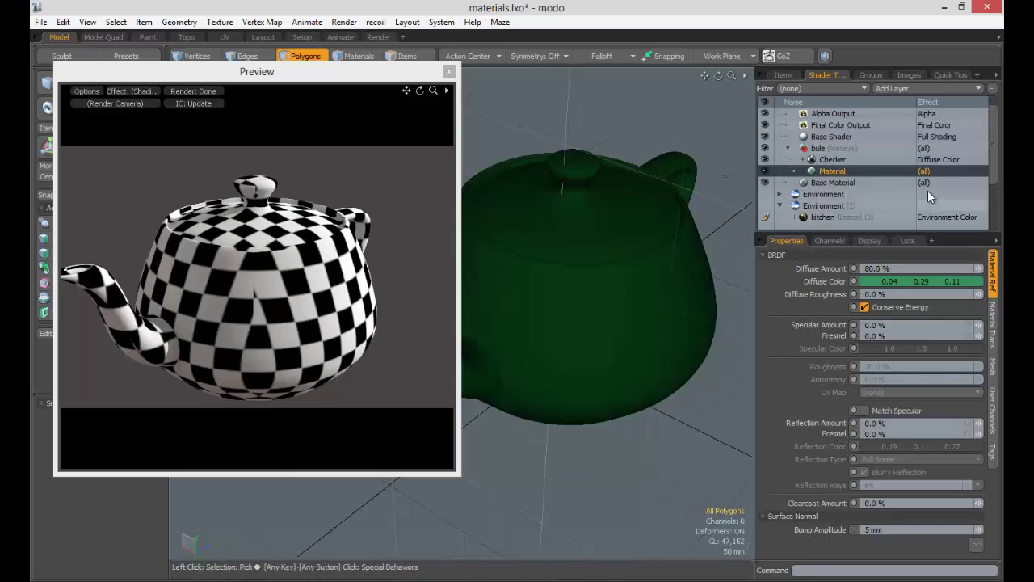
left_click(929, 160)
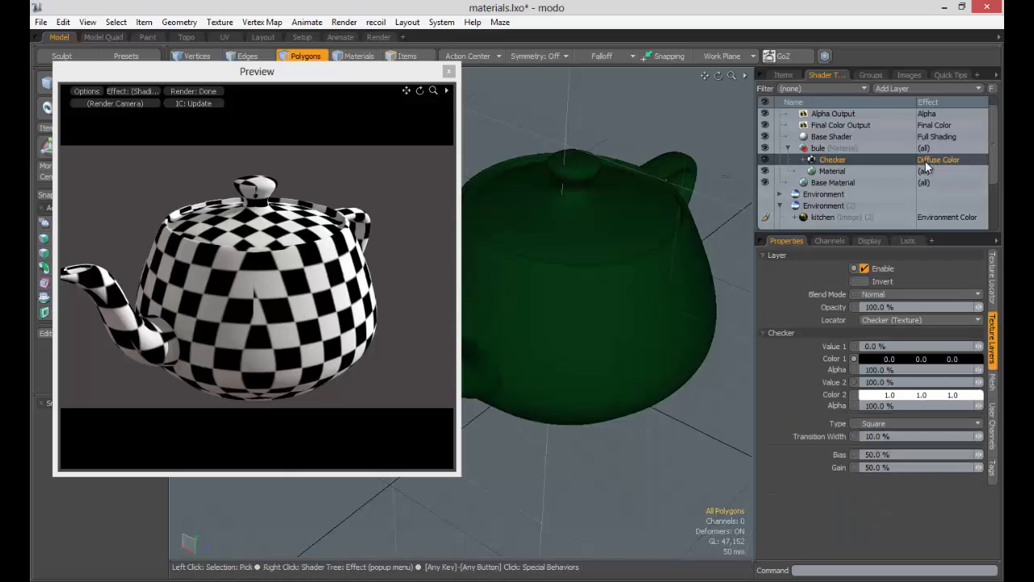
With the Checker layer hidden, try Diffuse Amounts of 20%, 0% and 30% on the bule group's Material, and set it to 100%.
left_click(826, 171)
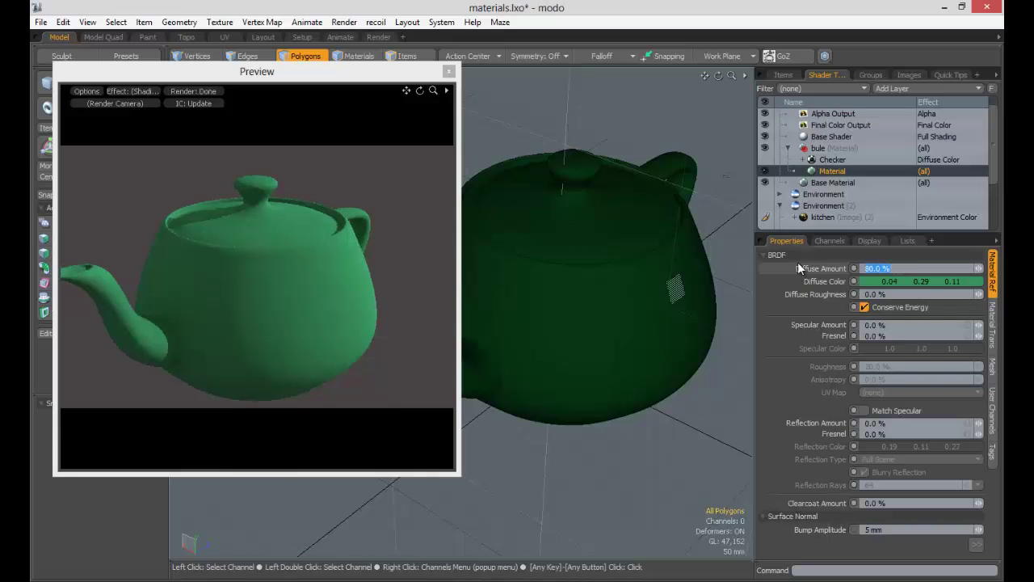
type("20")
key("Tab")
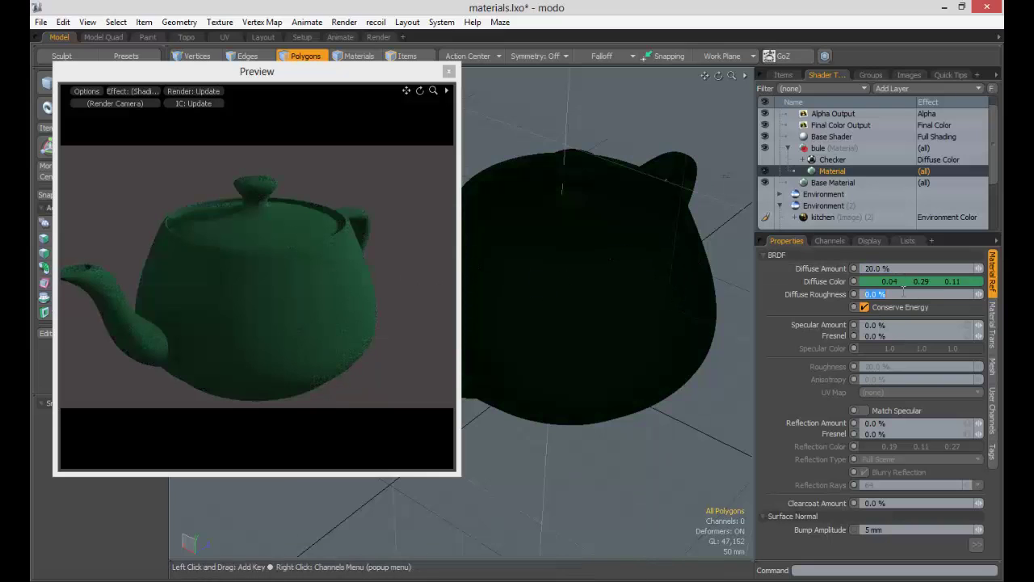
left_click(796, 265)
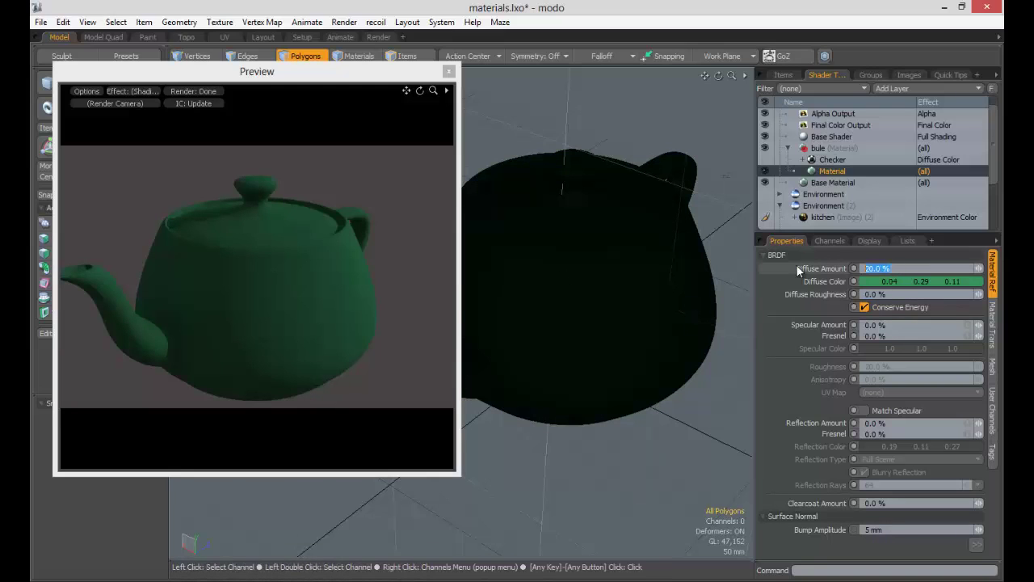
type("0")
key("Tab")
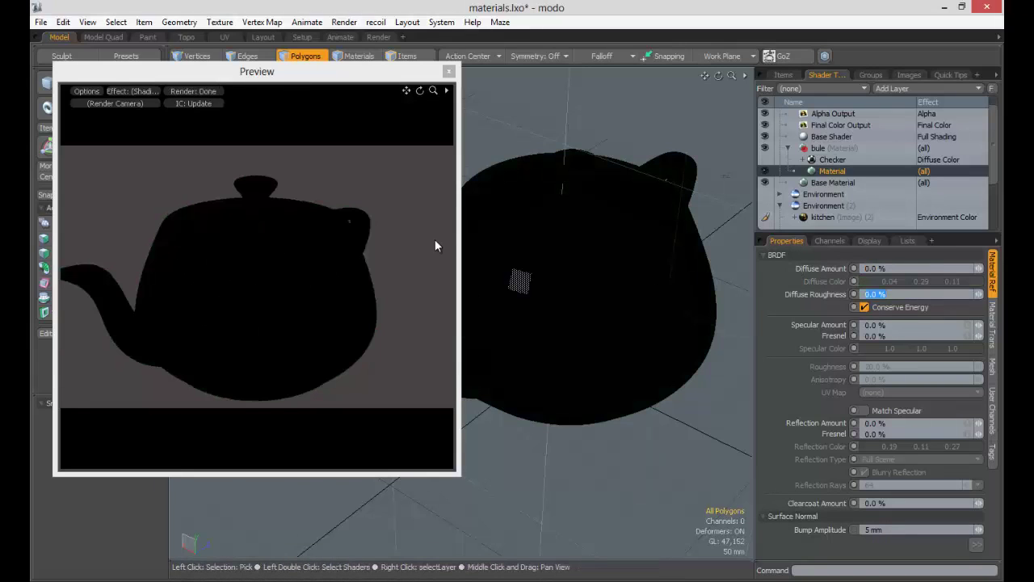
left_click(825, 269)
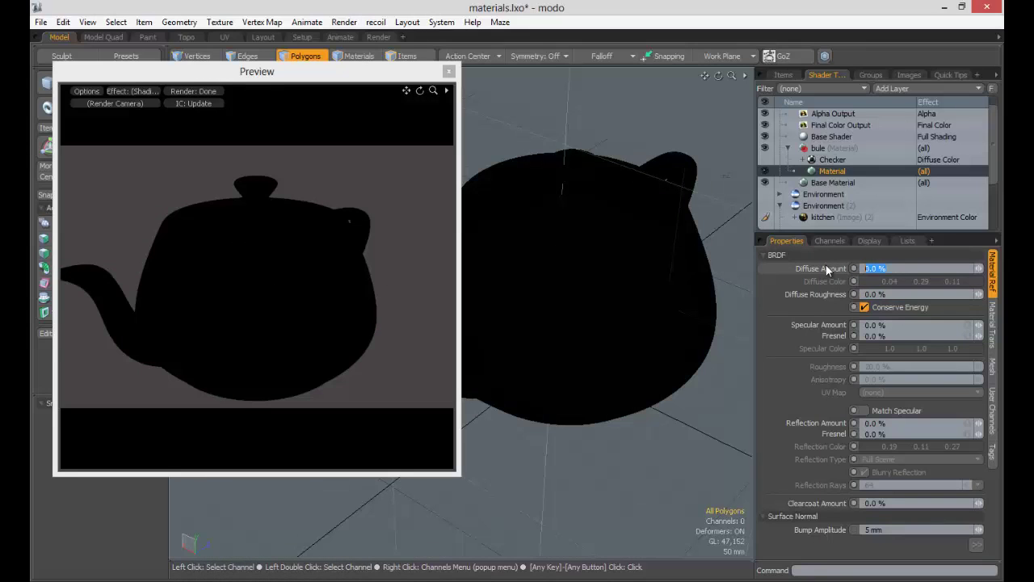
type("30")
key("Tab")
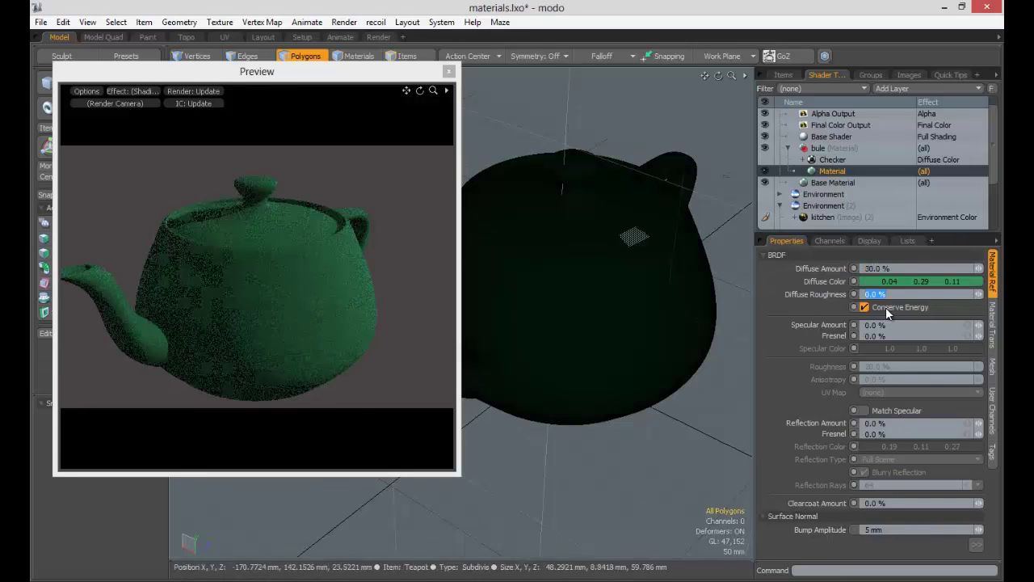
left_click(826, 269)
type("100")
key("Tab")
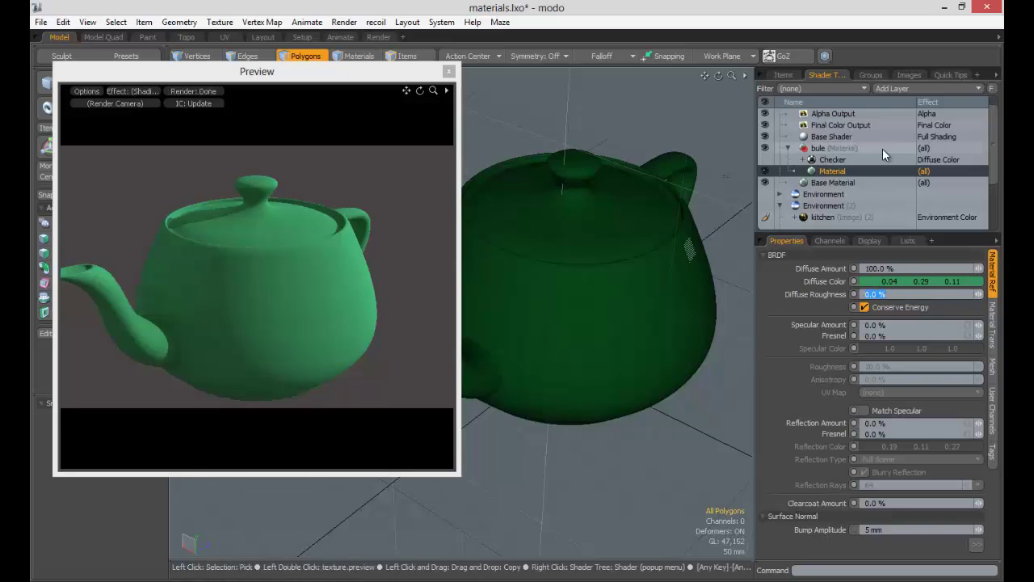
Change the Checker layer's effect from Diffuse Color to Diffuse Amount.
left_click(955, 159)
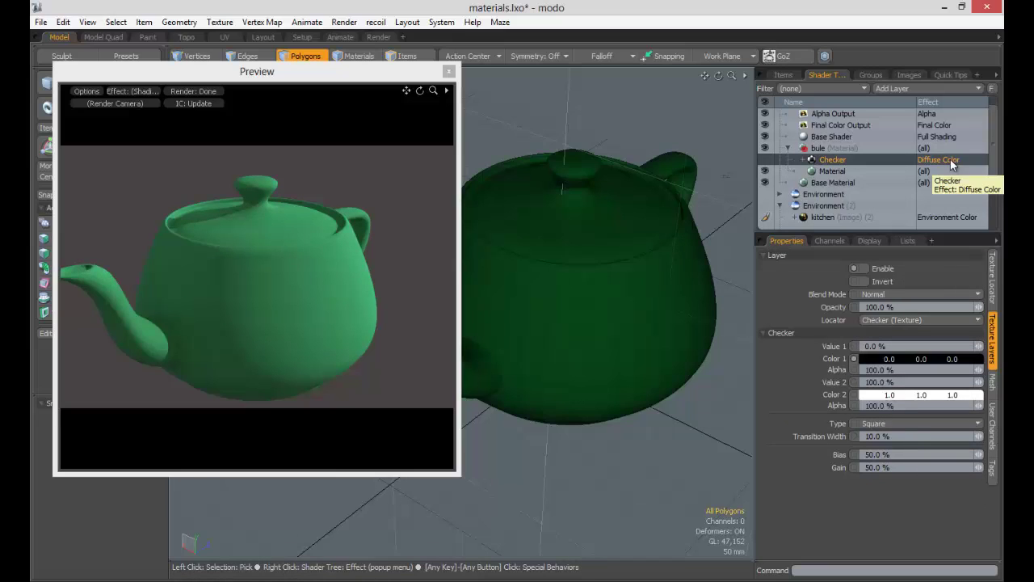
right_click(950, 159)
mouse_move(947, 176)
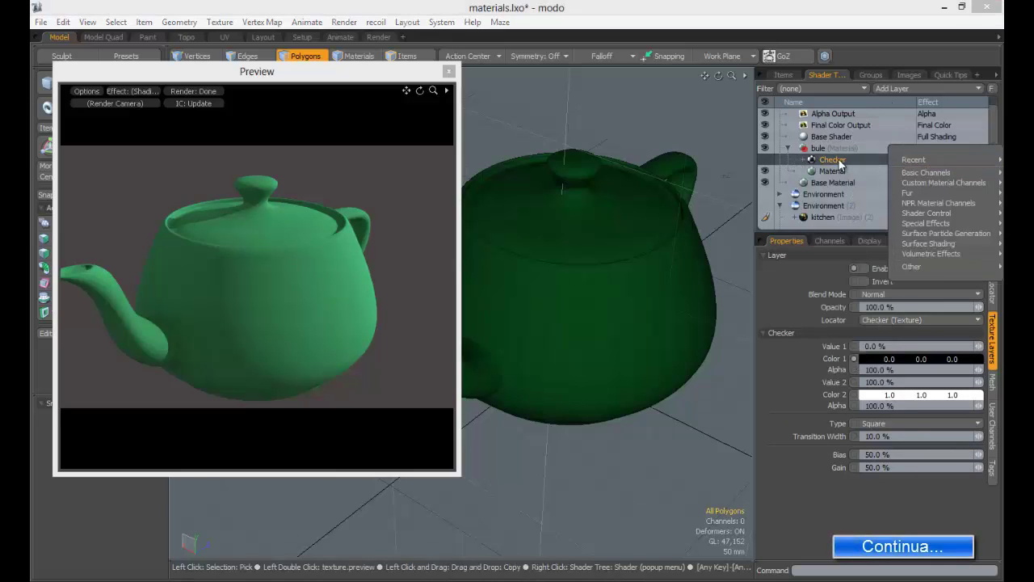
right_click(930, 161)
mouse_move(943, 176)
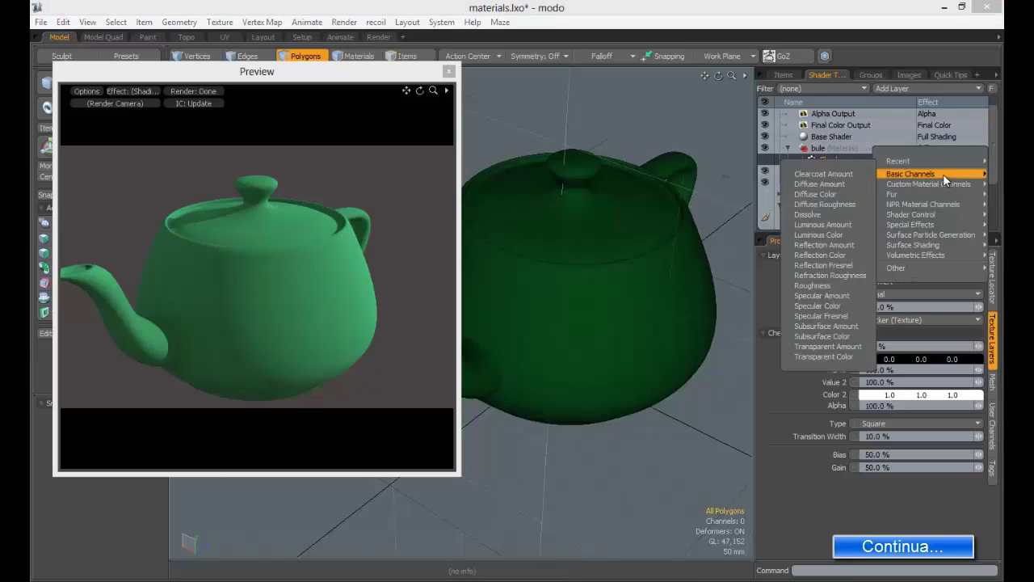
left_click(808, 184)
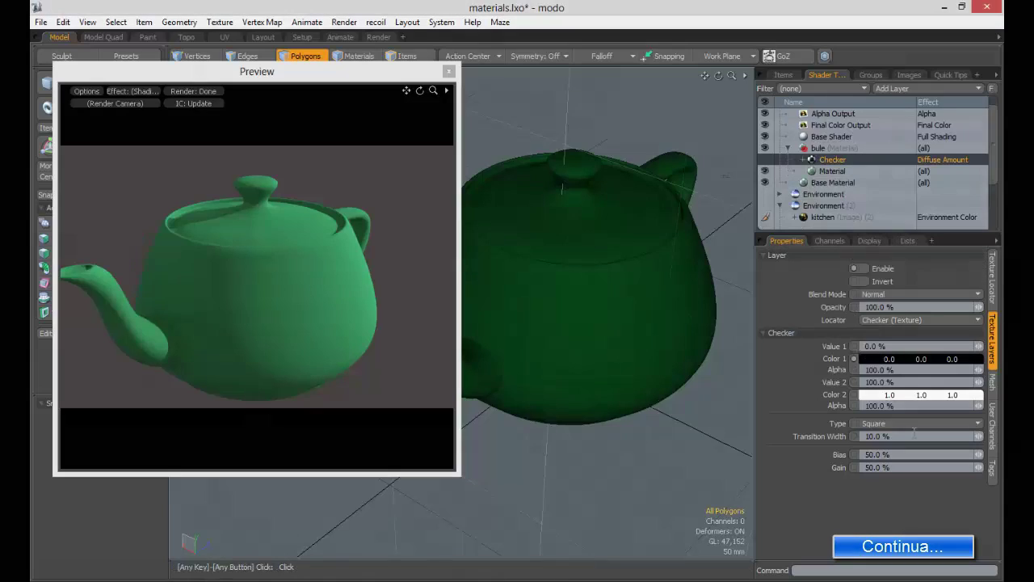